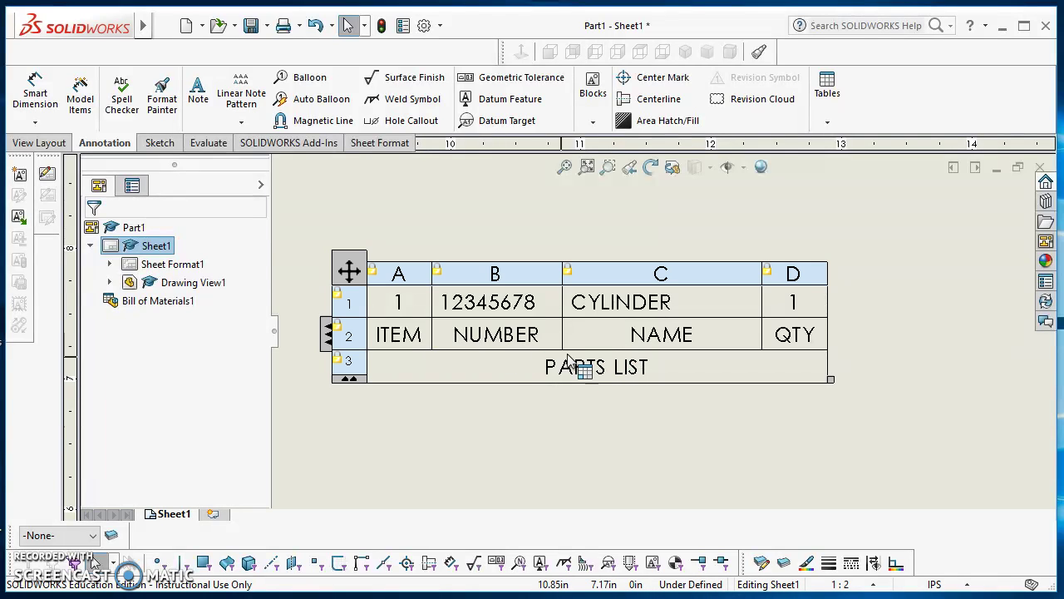
# Check the property behind the parts list's column B, and close the open drawing and the Skills National part template.
pyautogui.click(496, 273)
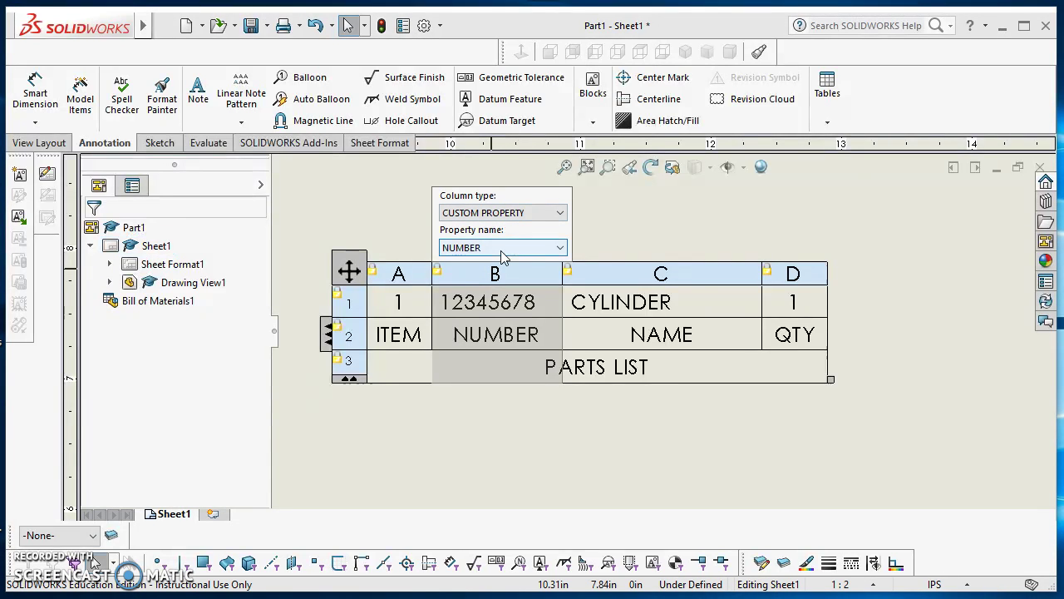
pyautogui.click(418, 441)
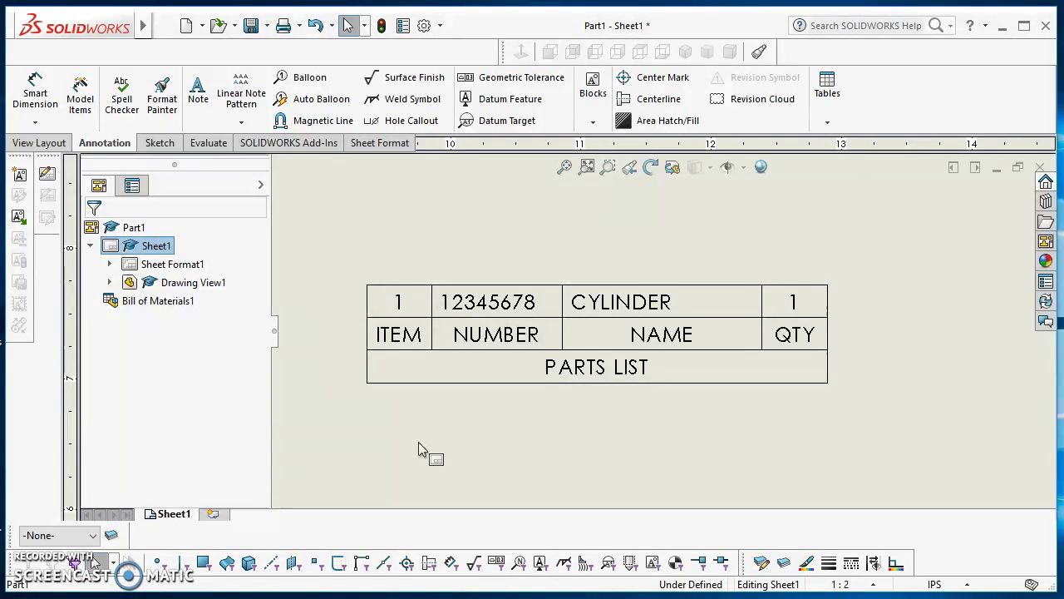
pyautogui.click(1040, 168)
pyautogui.click(436, 375)
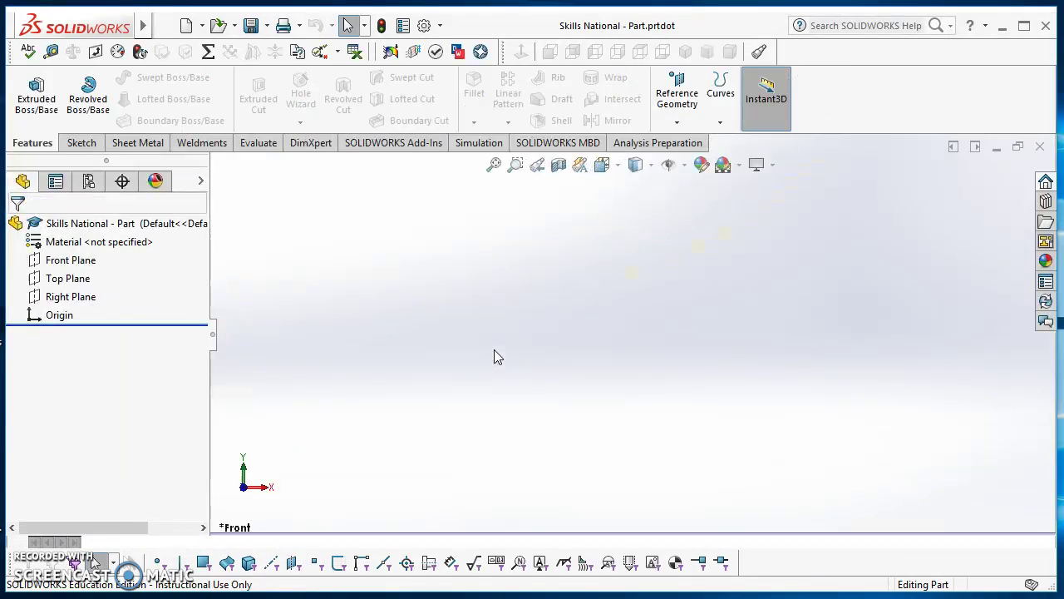
pyautogui.click(1040, 147)
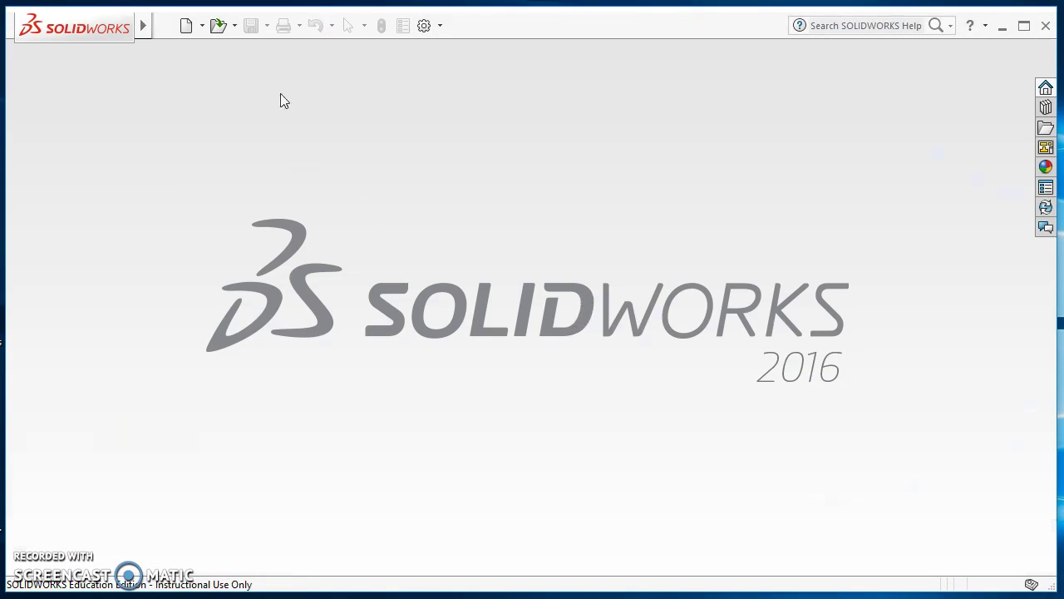
# Open the template file Skills National - Part.prtdot from the SOLIDWORKS 2016 templates folder.
pyautogui.click(220, 28)
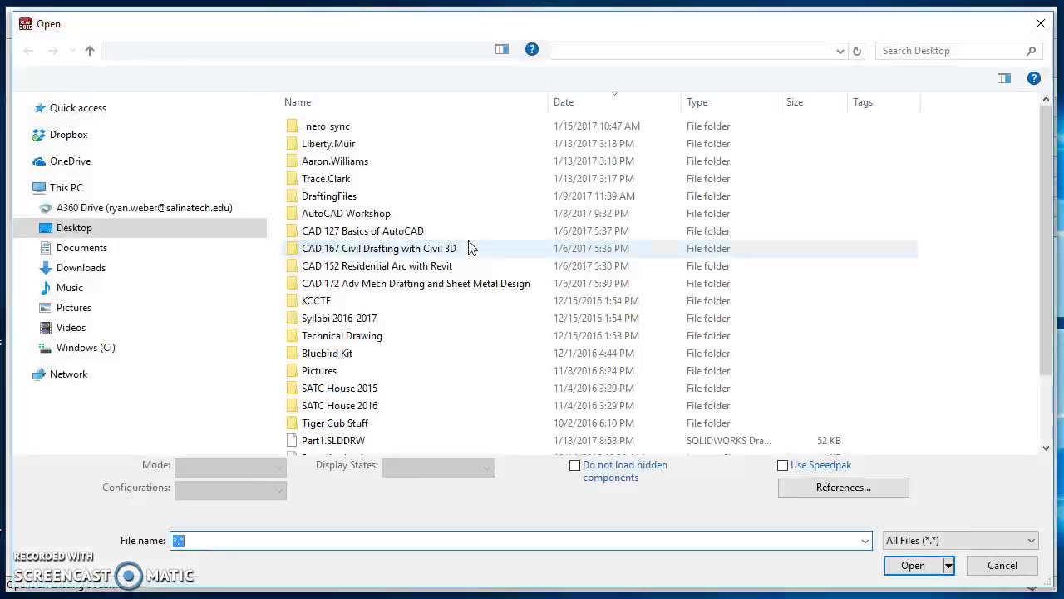
pyautogui.click(991, 541)
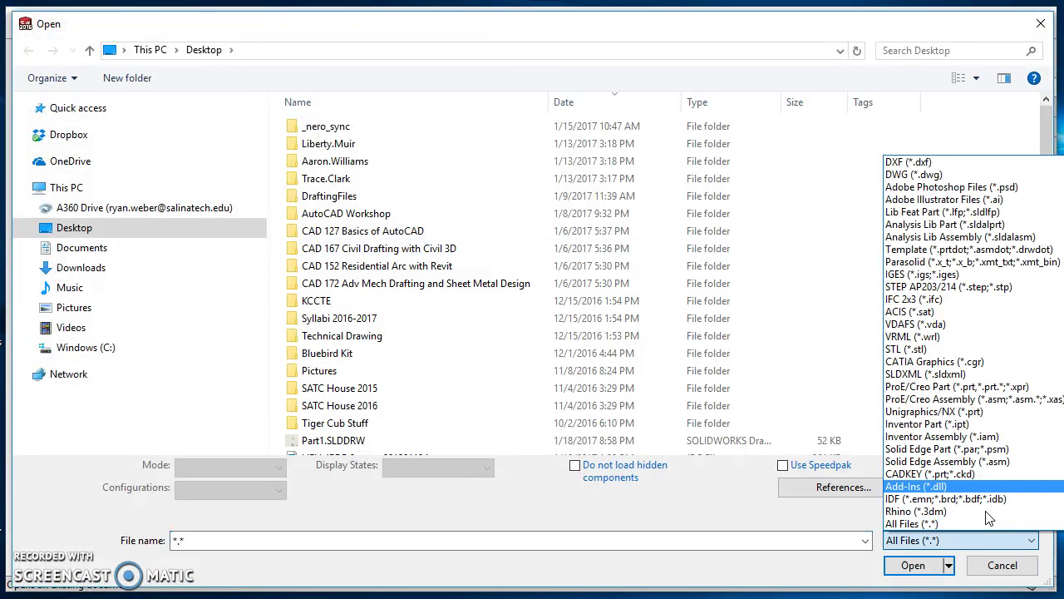
pyautogui.click(948, 250)
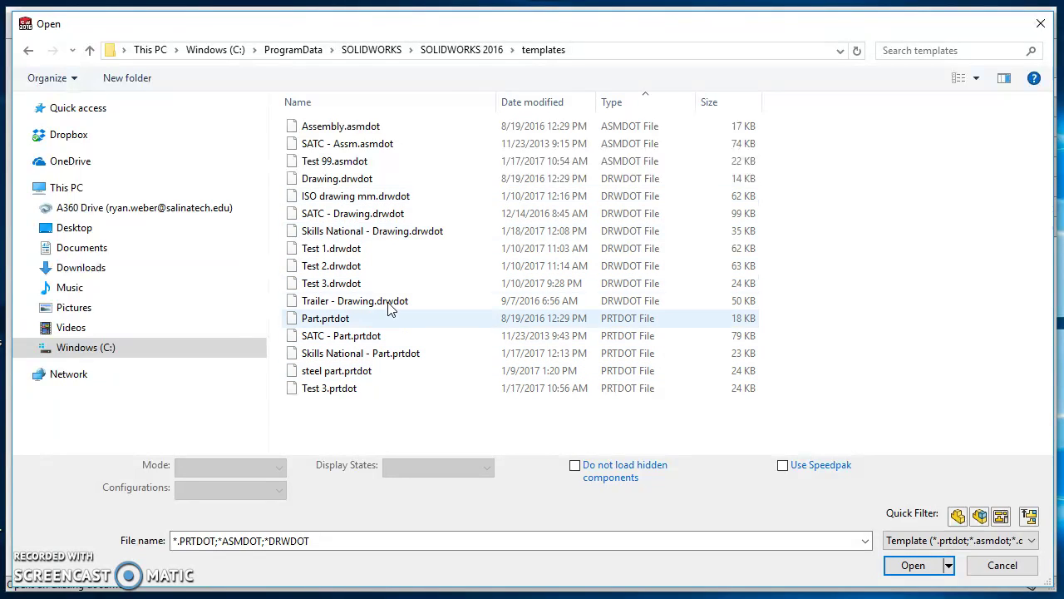
pyautogui.click(349, 358)
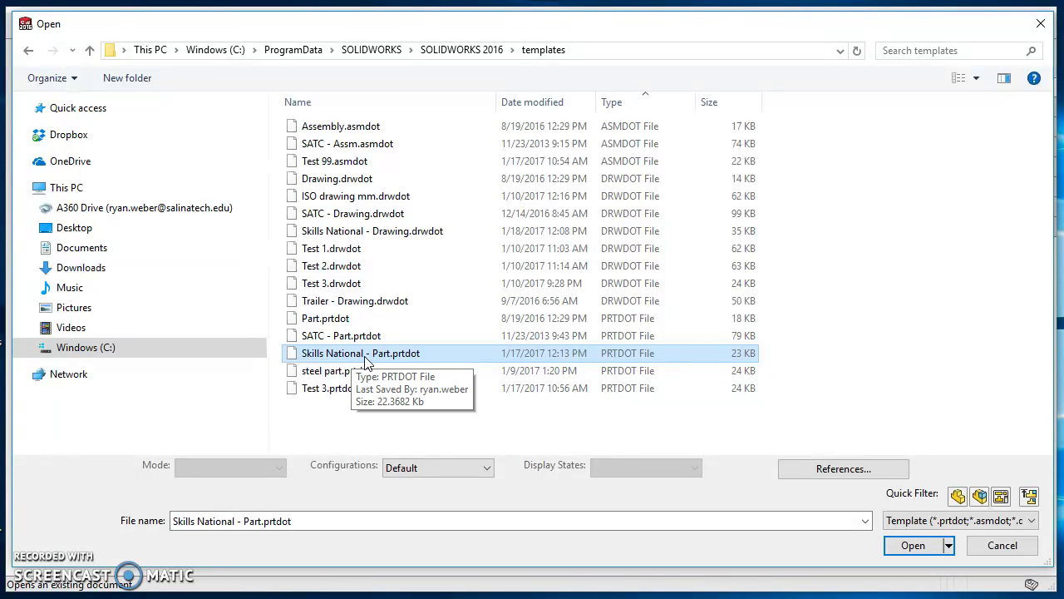
pyautogui.click(913, 546)
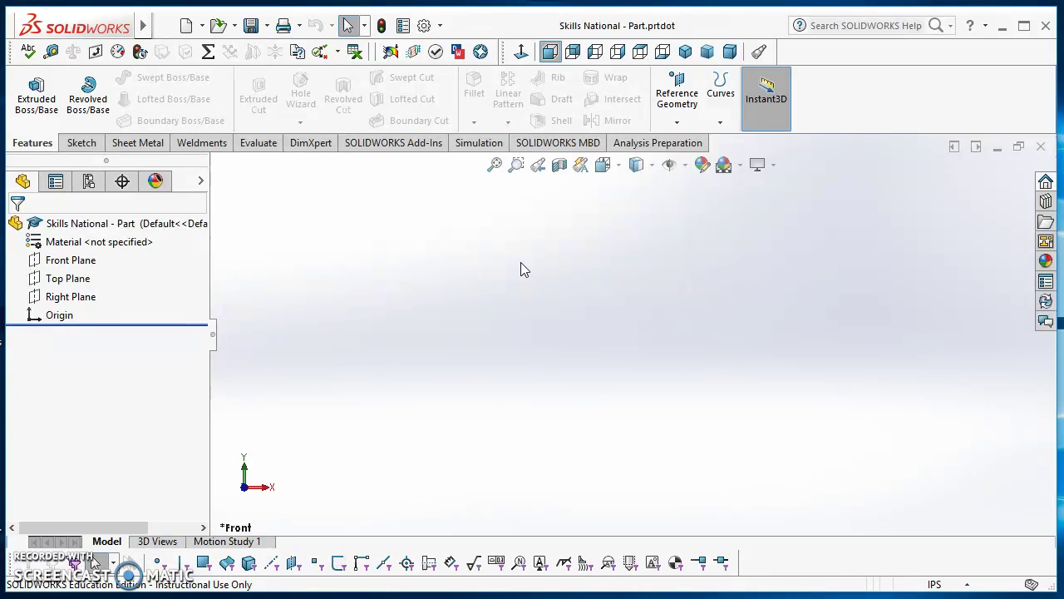
# Review the part template's custom properties NUMBER and NAME, and close the template with its changes saved.
pyautogui.click(403, 28)
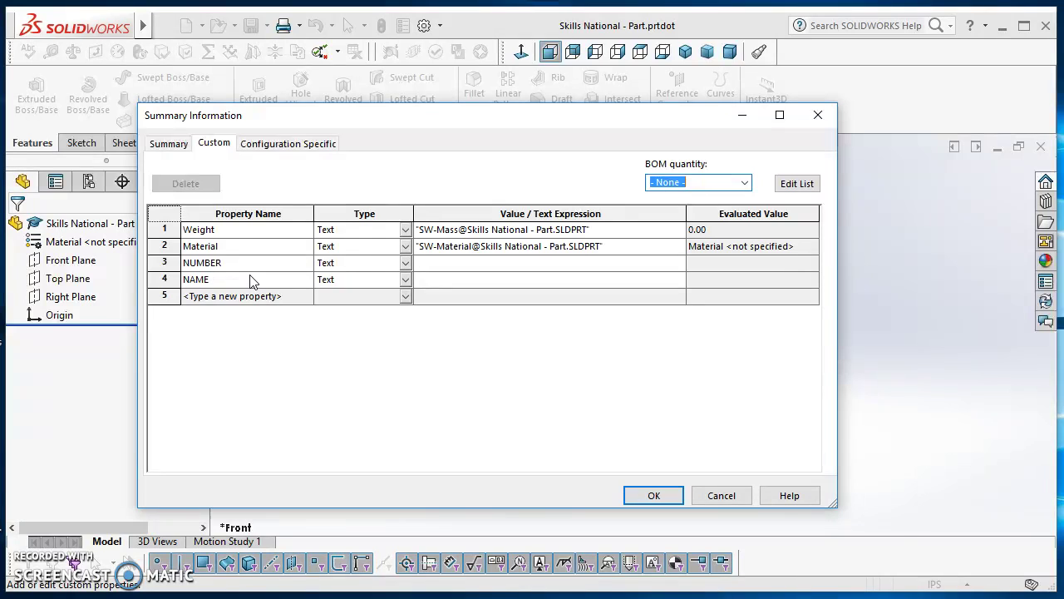
pyautogui.click(653, 495)
pyautogui.click(1040, 147)
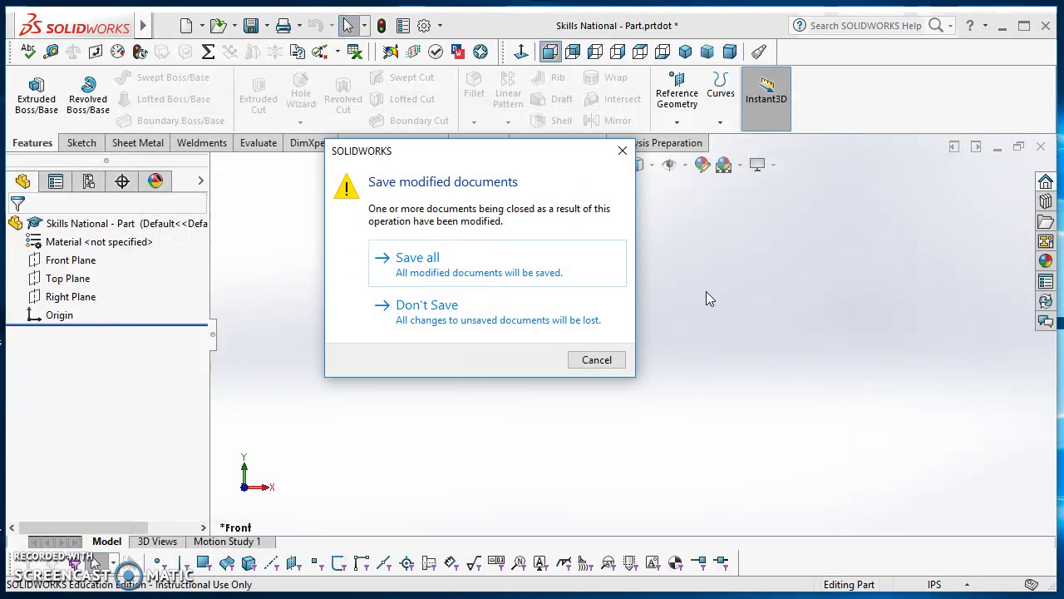
pyautogui.click(424, 259)
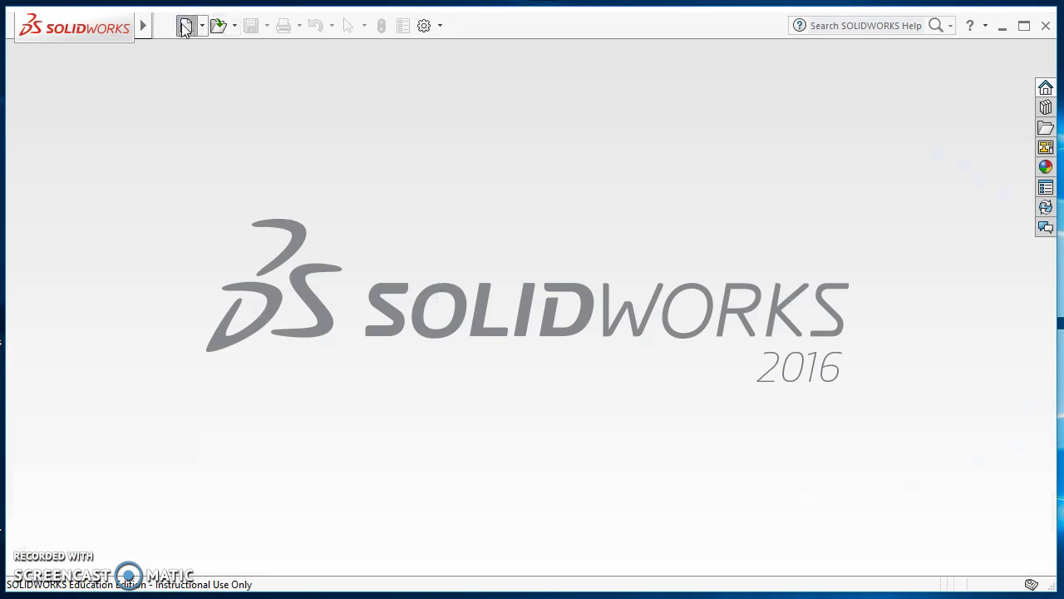
# Create a new part from the Skills National - Part template.
pyautogui.click(185, 26)
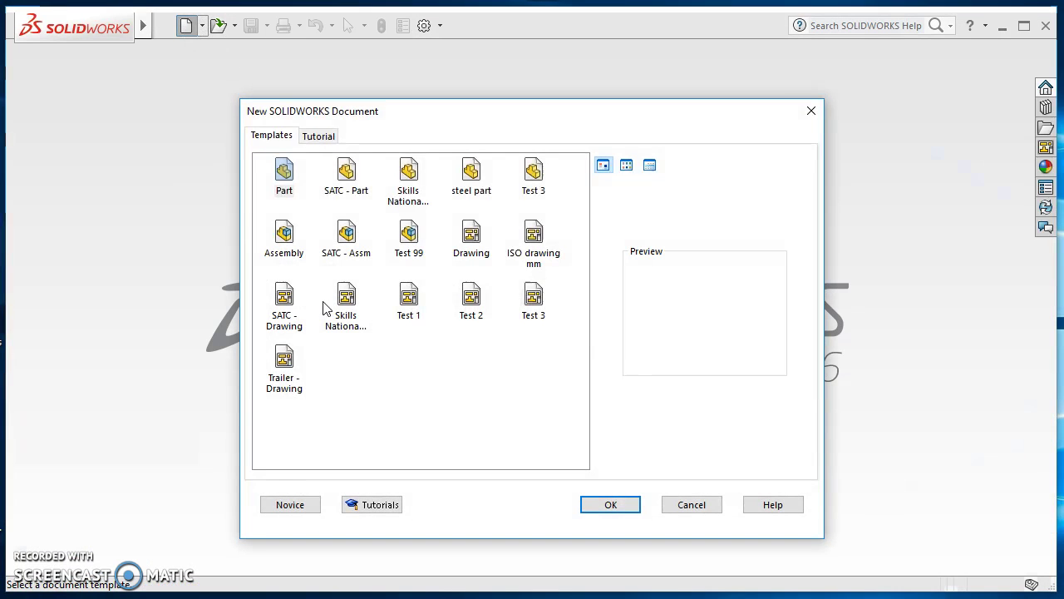
pyautogui.click(359, 331)
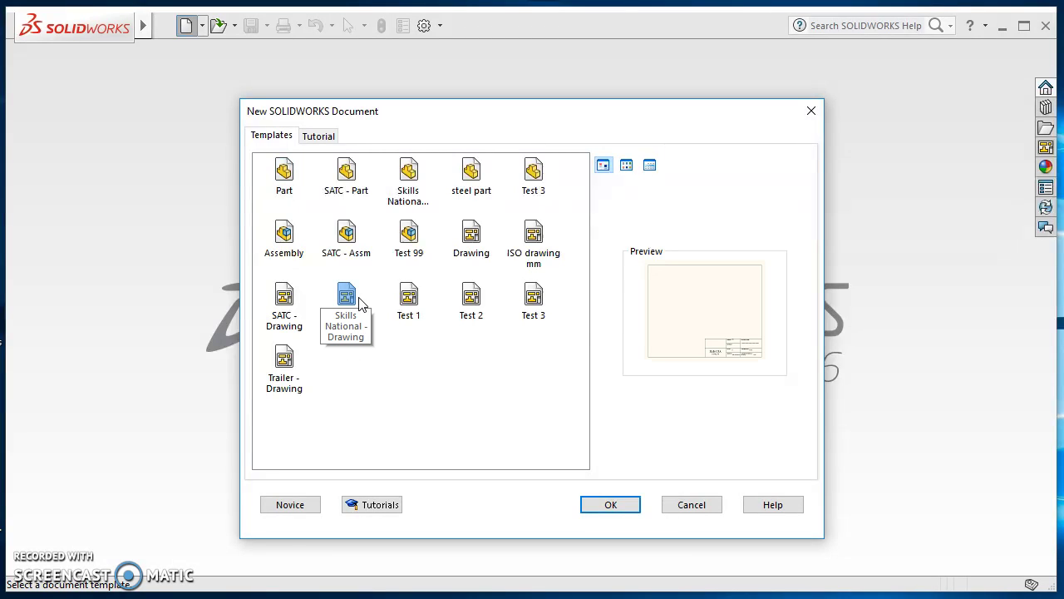
pyautogui.click(409, 179)
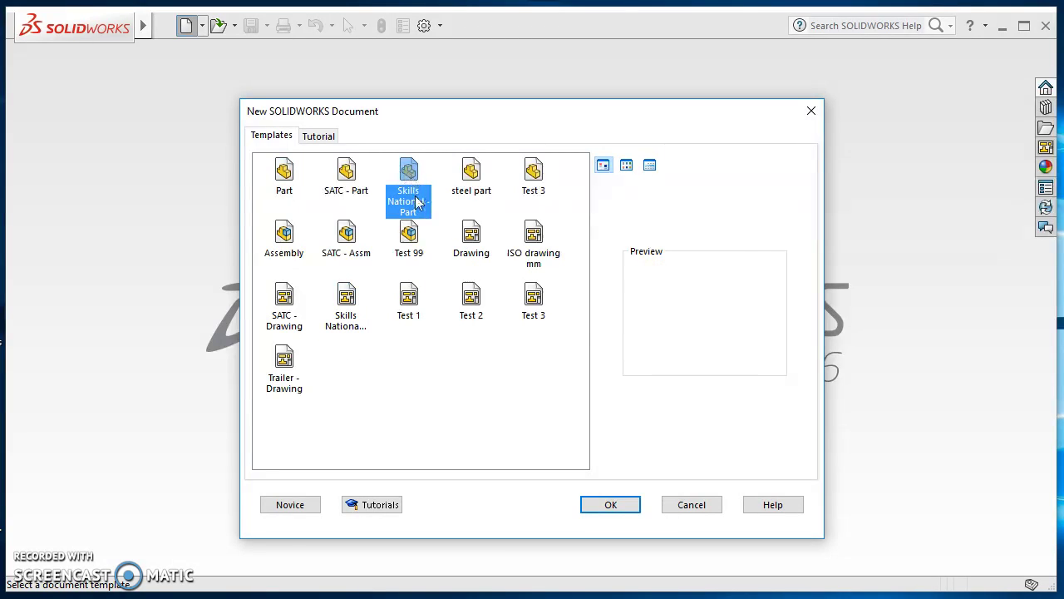
pyautogui.click(611, 505)
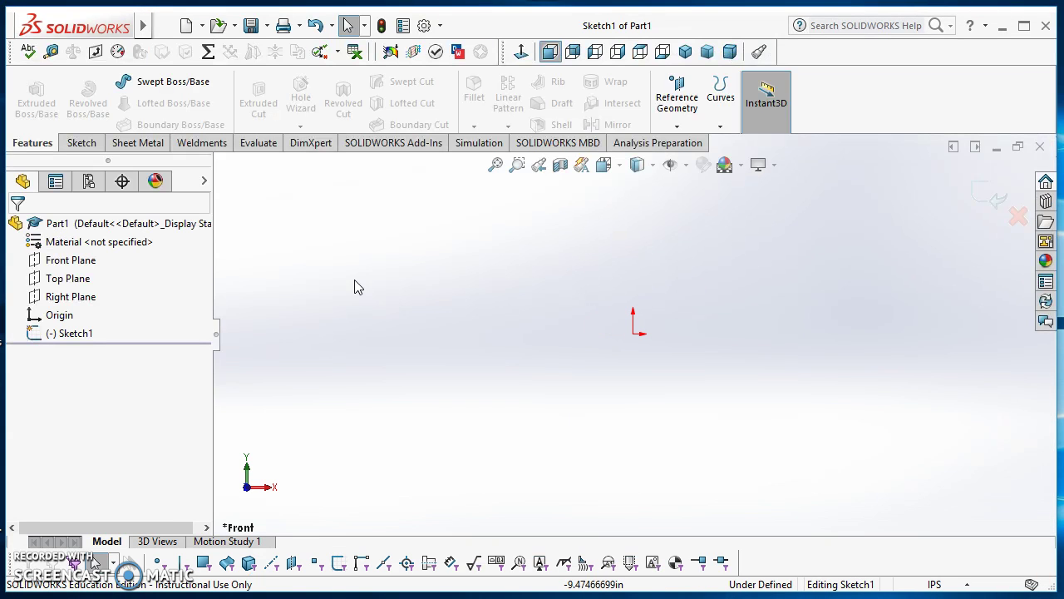
# Sketch a circle centred on the origin in the open sketch.
pyautogui.click(79, 142)
pyautogui.click(148, 76)
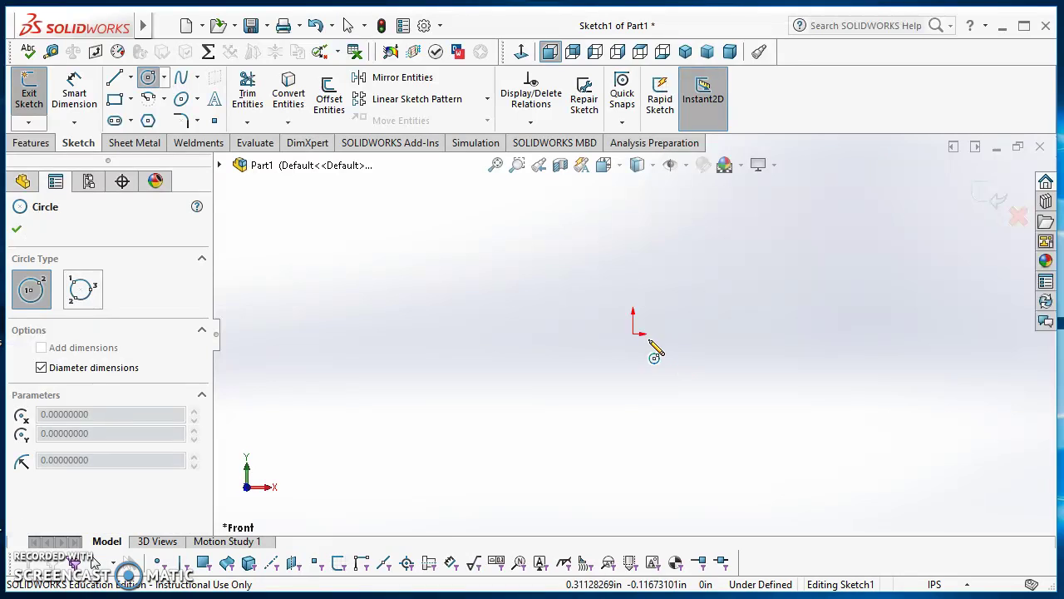
pyautogui.click(633, 333)
pyautogui.click(585, 427)
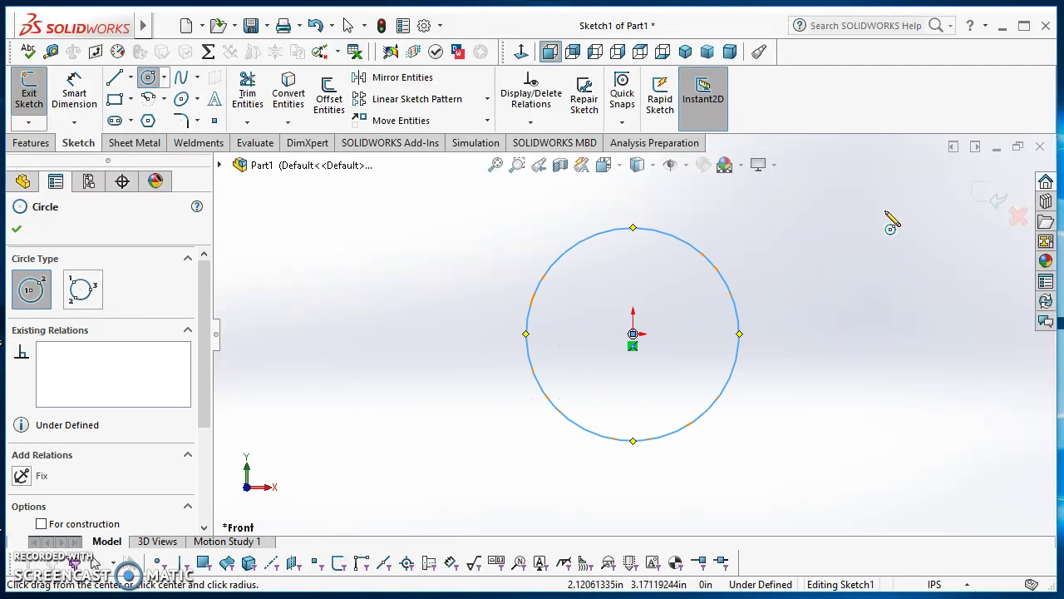
pyautogui.press('Escape')
# Extrude the circle as a blind boss 0.1 in deep.
pyautogui.press('e')
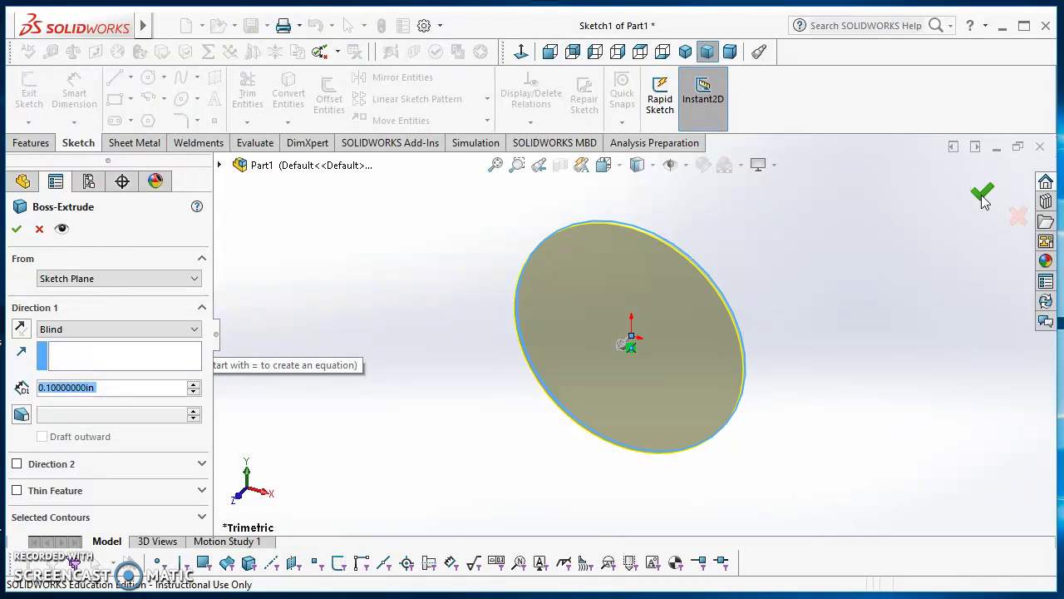
pyautogui.click(980, 197)
pyautogui.click(823, 239)
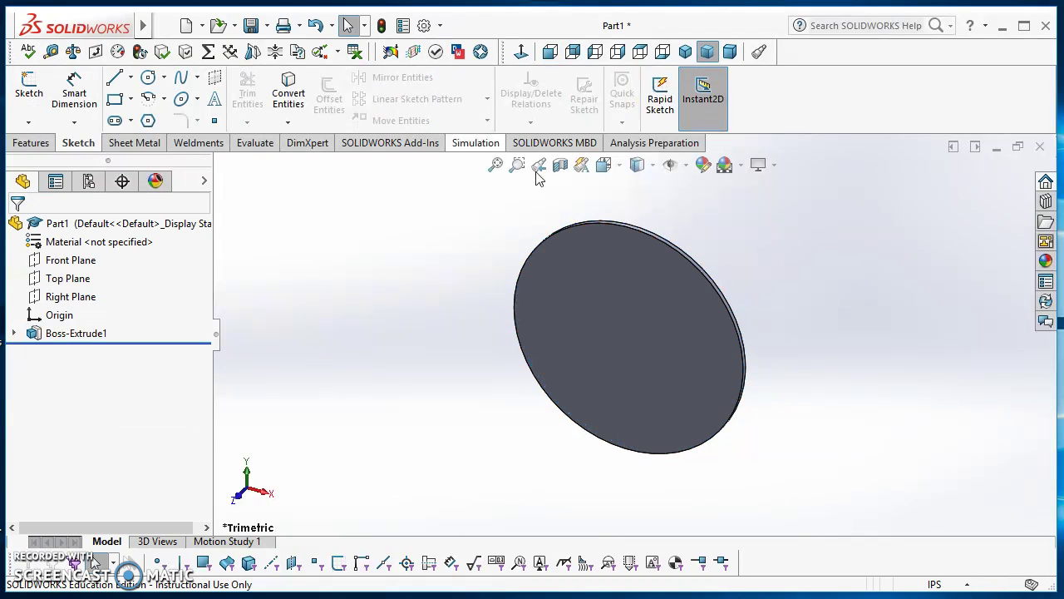
# Save the part to the Desktop as SKILLS NATIONAL PART.
pyautogui.click(268, 30)
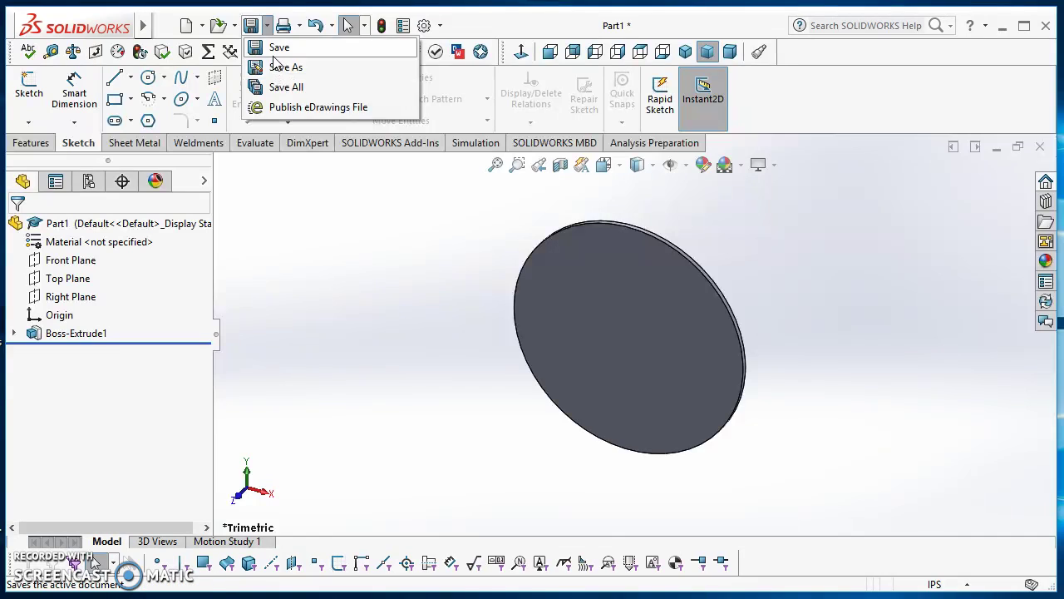
pyautogui.click(275, 65)
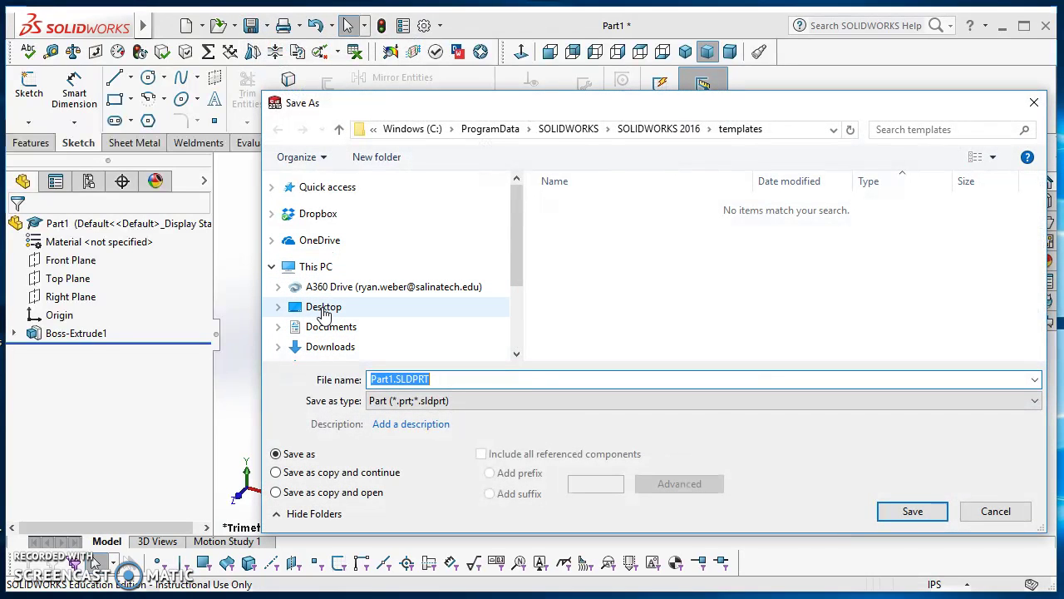
pyautogui.click(325, 307)
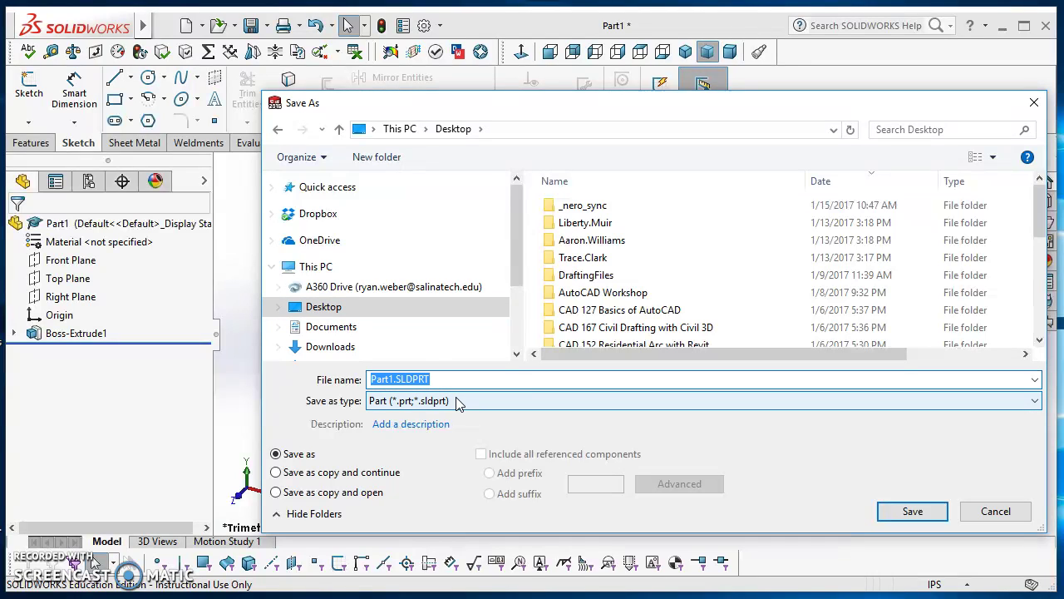
pyautogui.write('SKILL')
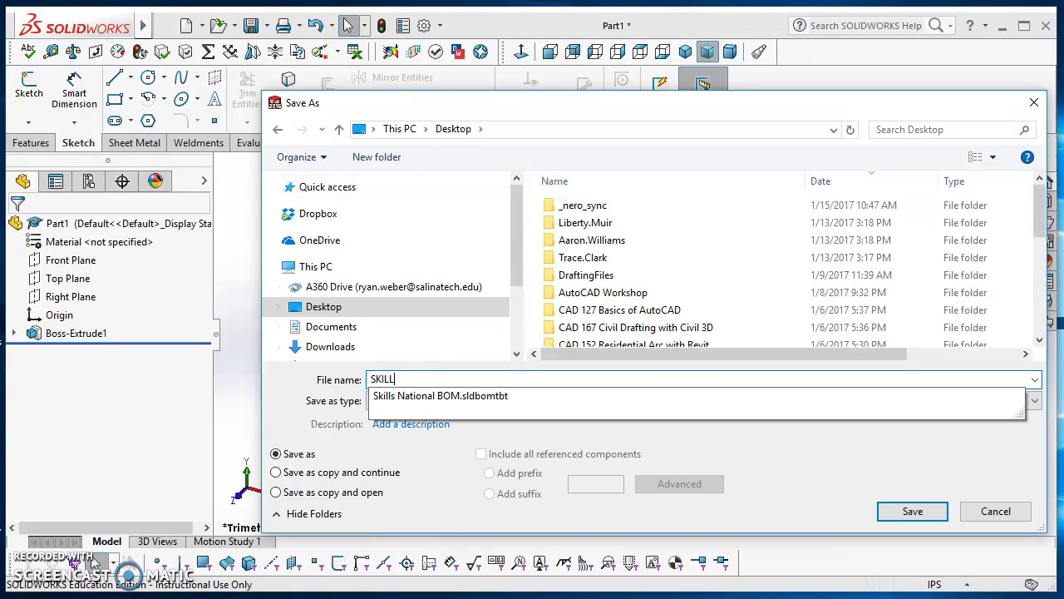
pyautogui.write('S NATIONAL PART')
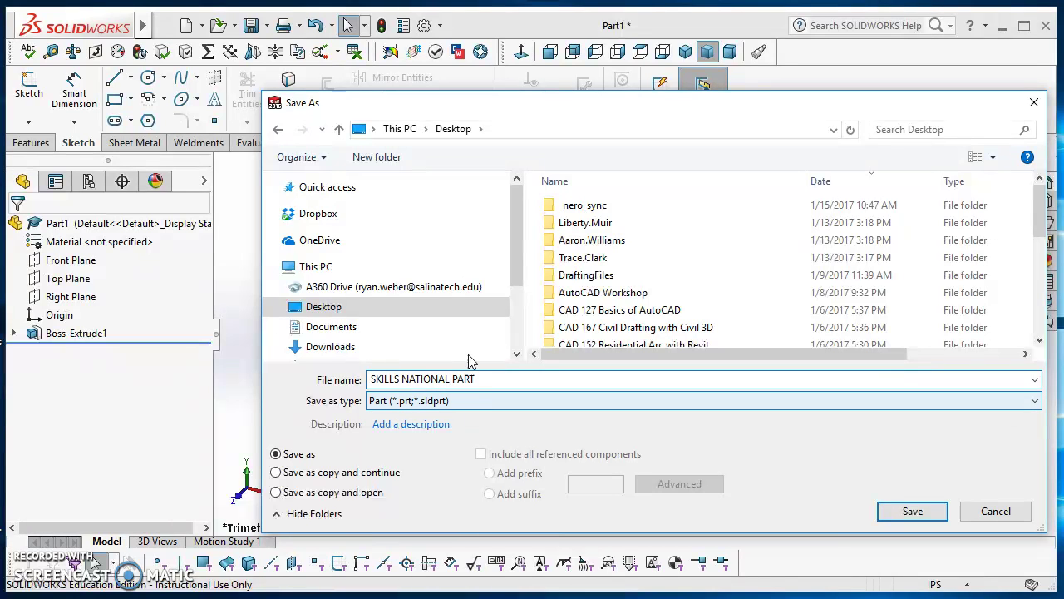
pyautogui.click(911, 511)
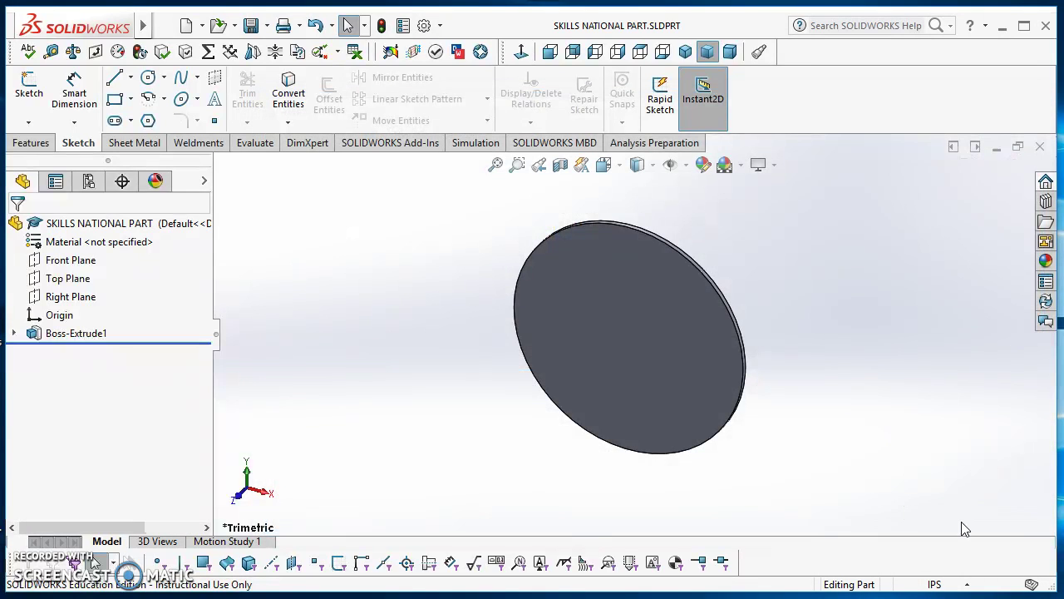
# Make a drawing from the part using the Skills National - Drawing template.
pyautogui.click(201, 28)
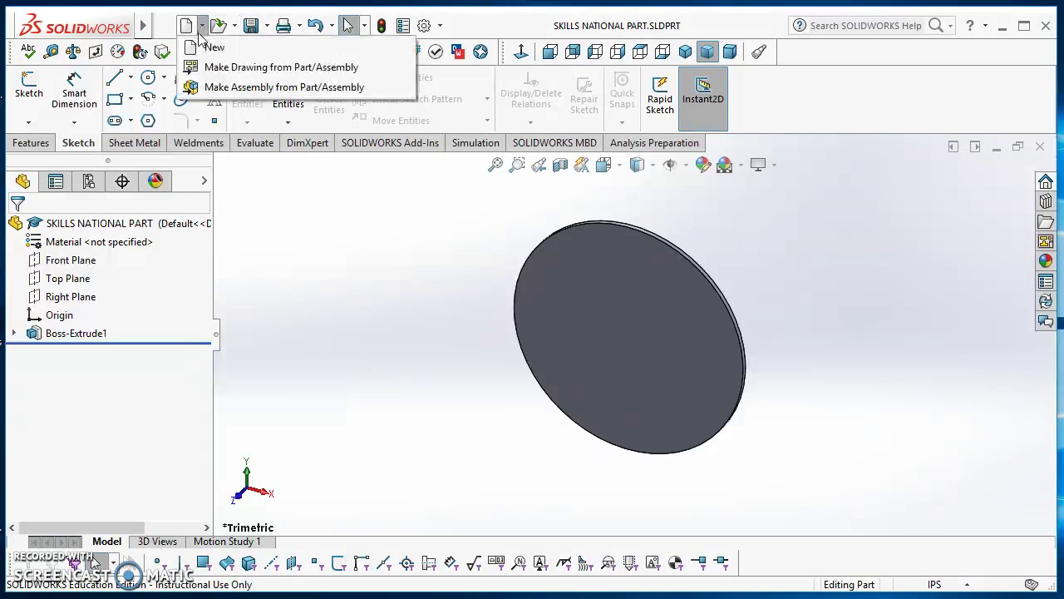
pyautogui.click(224, 70)
pyautogui.click(474, 193)
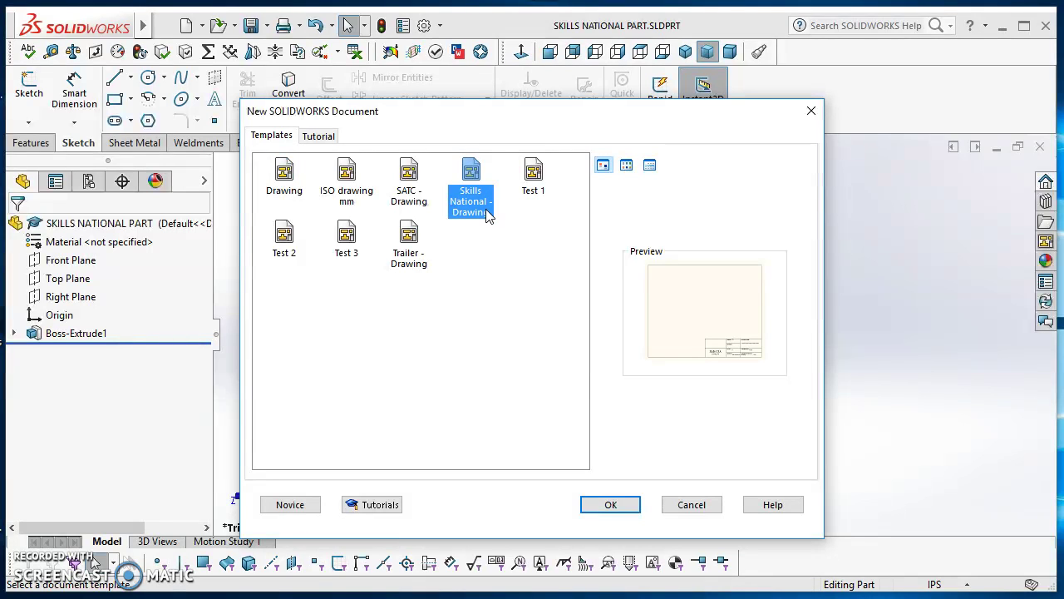
pyautogui.click(627, 506)
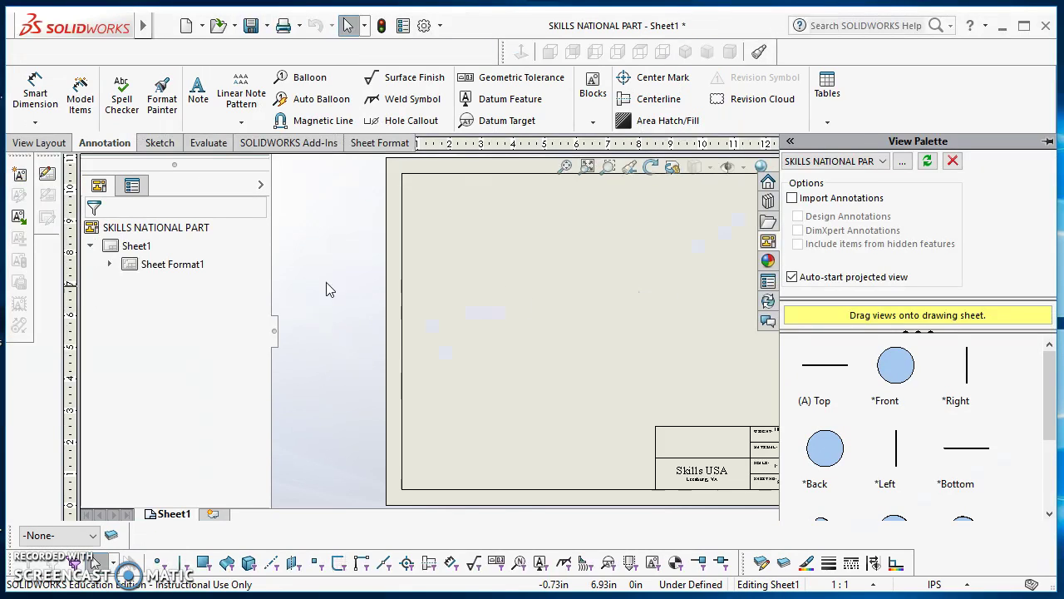
# Insert a single model view of SKILLS NATIONAL PART on the left half of the drawing sheet.
pyautogui.click(39, 142)
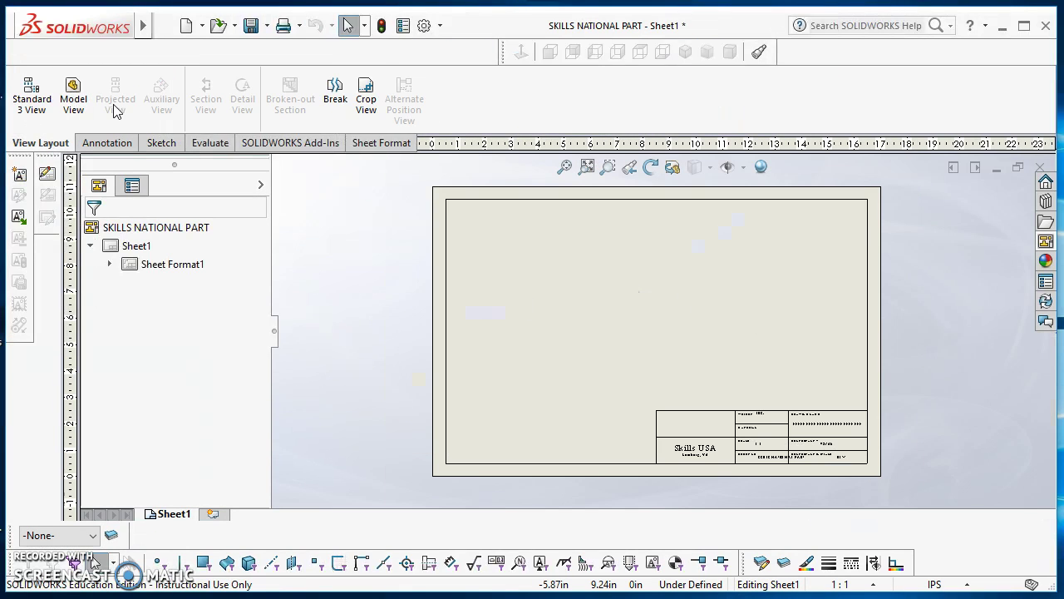
pyautogui.click(73, 98)
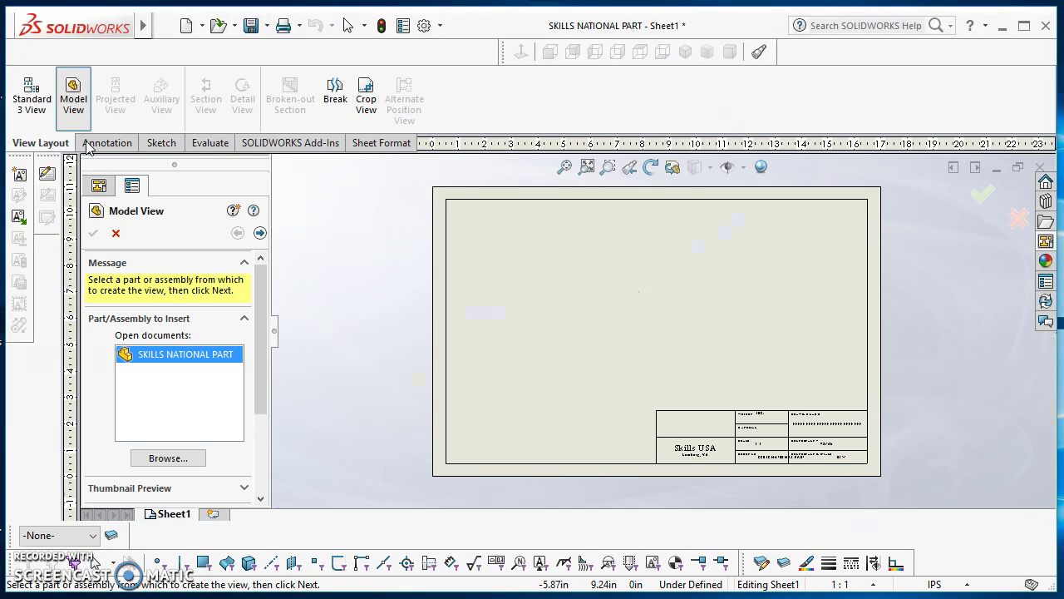
pyautogui.click(260, 233)
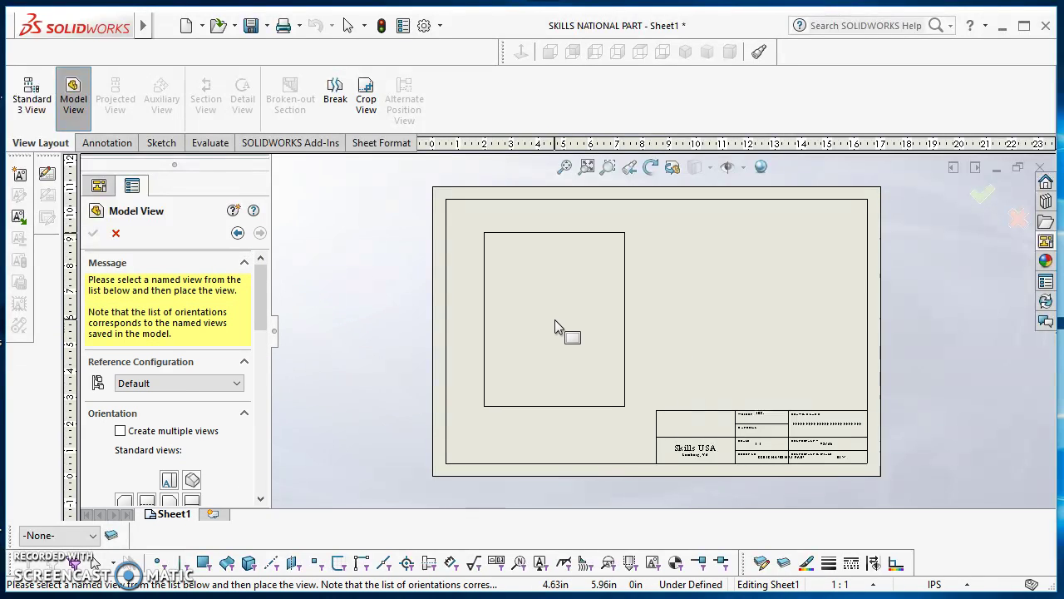
pyautogui.click(555, 320)
pyautogui.click(93, 235)
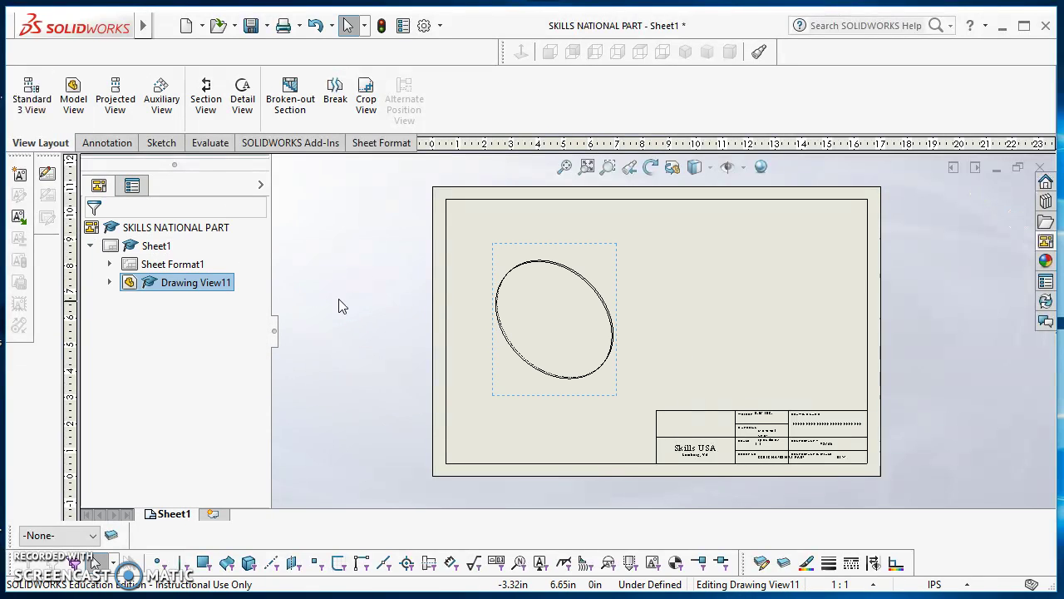
# Start a Bill of Materials based on the drawing view of the disc.
pyautogui.scroll(-2, 661, 321)
pyautogui.scroll(3, 664, 323)
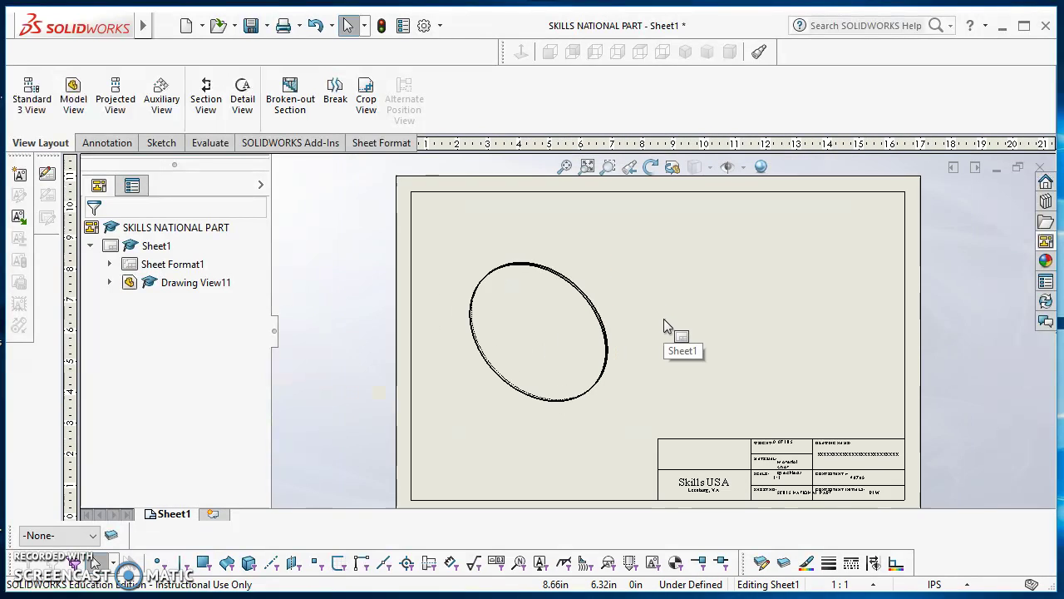
pyautogui.click(105, 143)
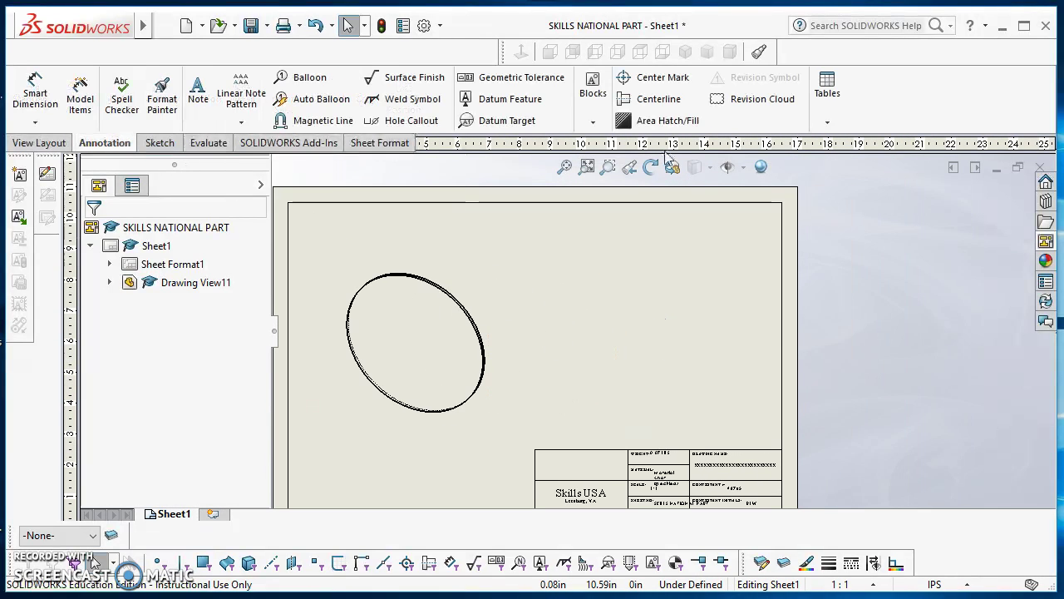
pyautogui.click(827, 122)
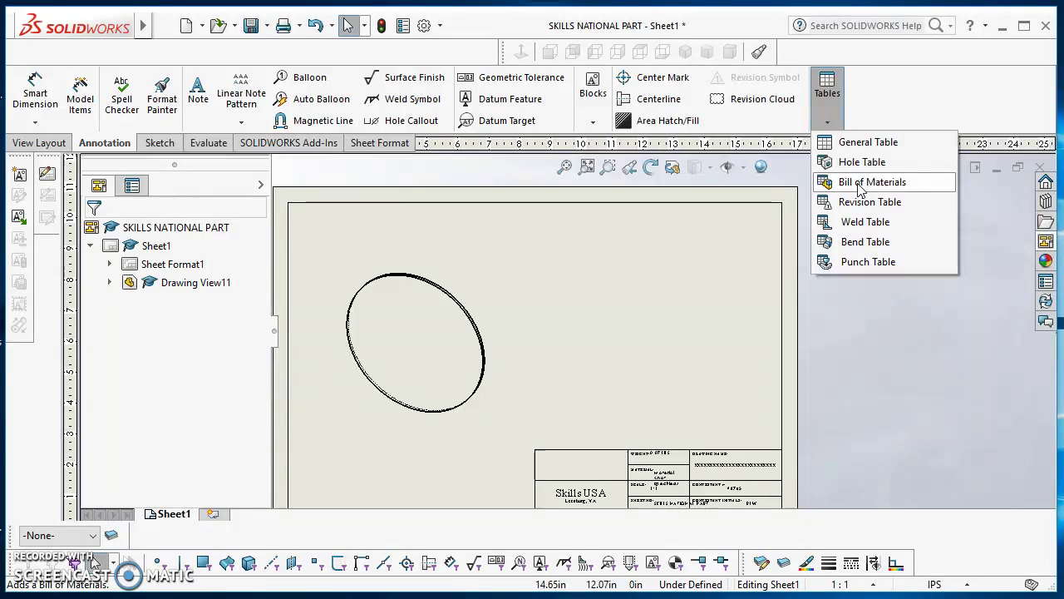
pyautogui.click(858, 184)
pyautogui.click(414, 337)
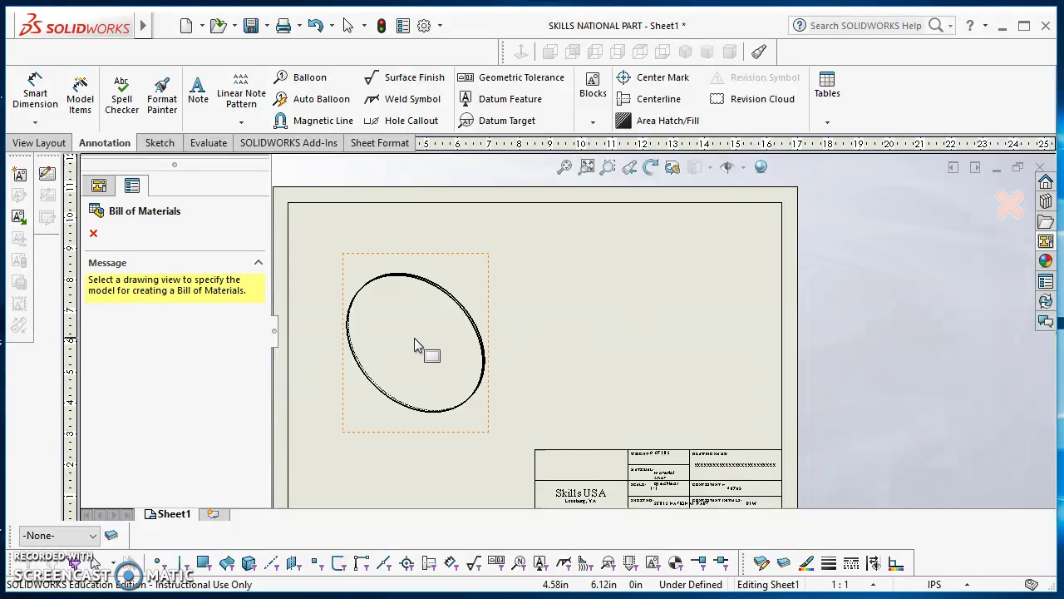
# Use the bom-all.sldbomtbt table template and place the bill of materials above the drawing view, near the sheet's upper border.
pyautogui.click(234, 285)
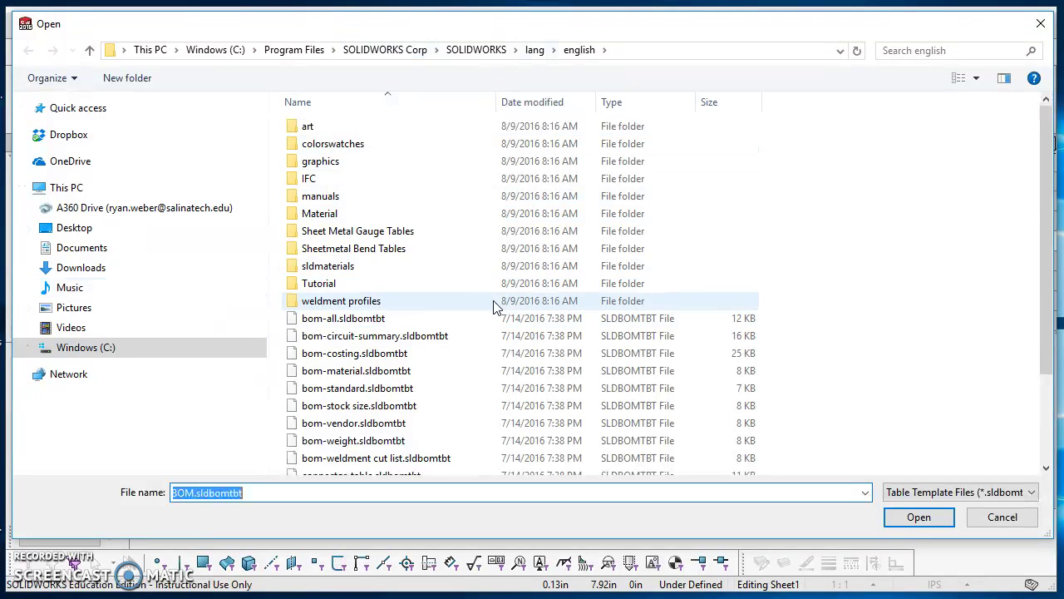
pyautogui.scroll(-2, 447, 362)
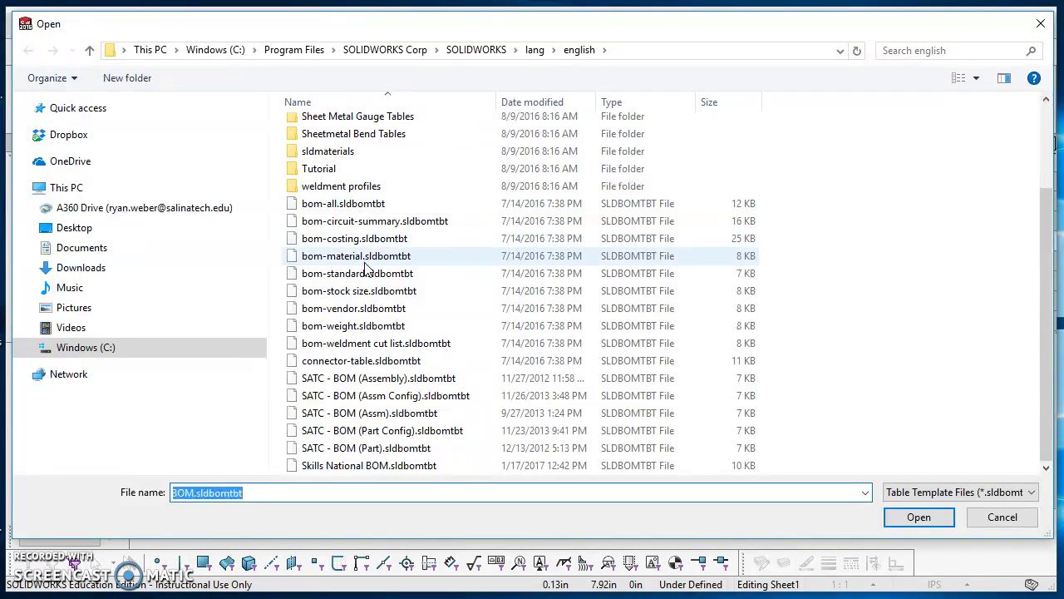
pyautogui.click(637, 50)
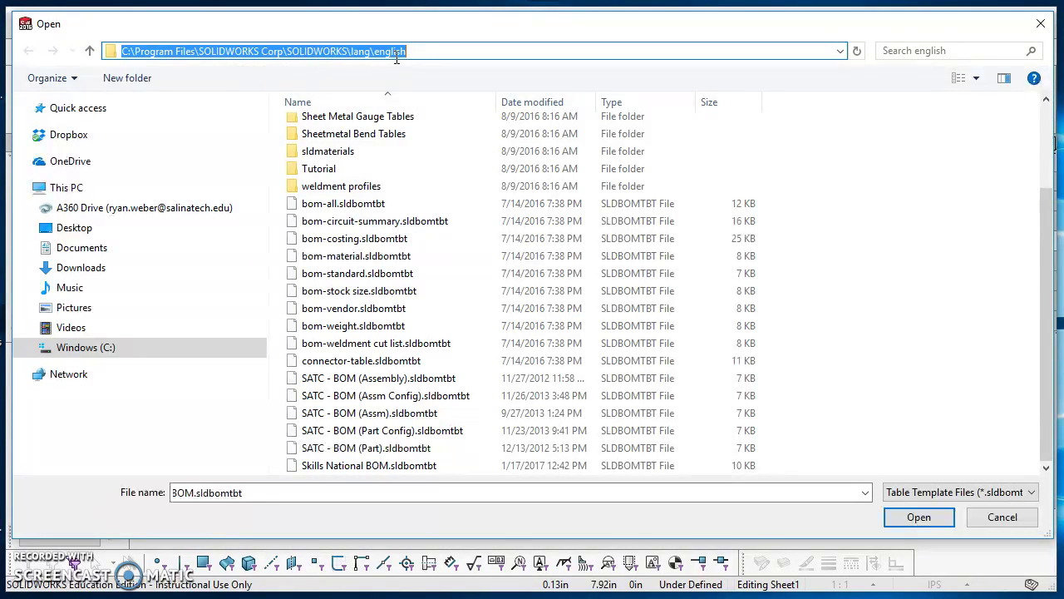
pyautogui.click(352, 208)
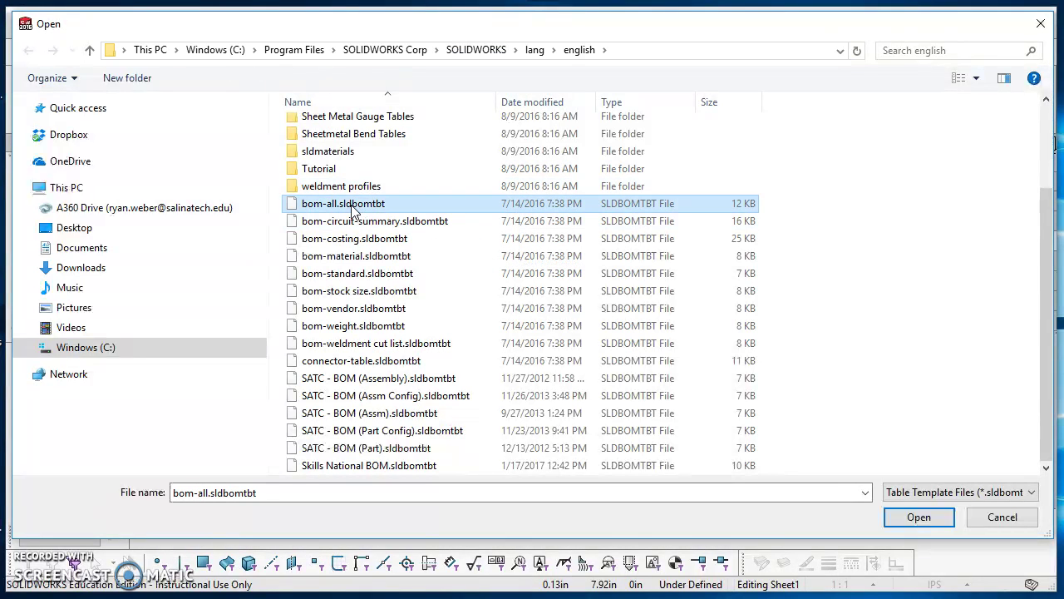
pyautogui.click(918, 519)
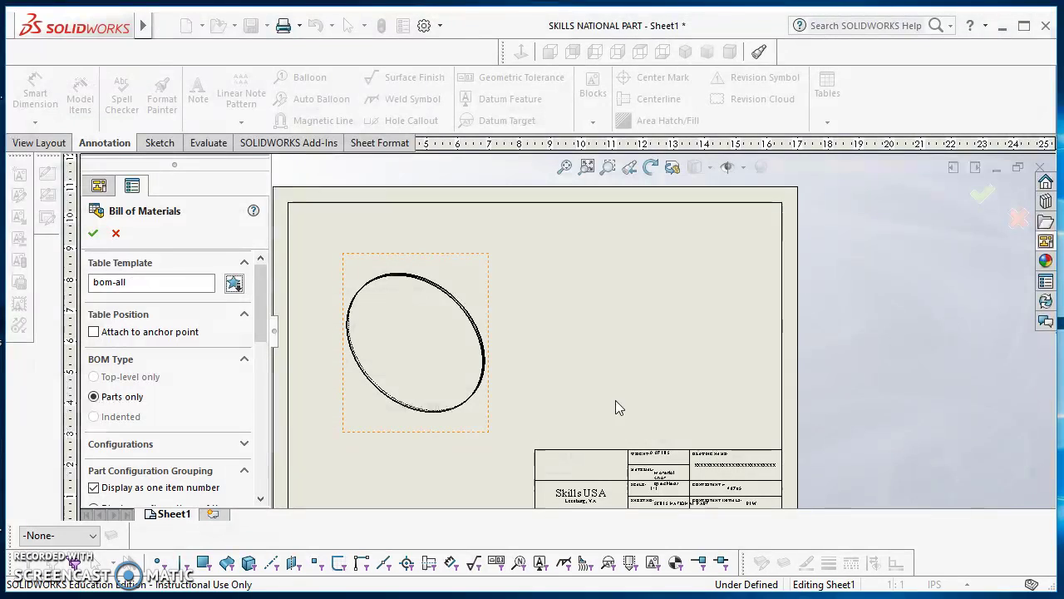
pyautogui.click(92, 234)
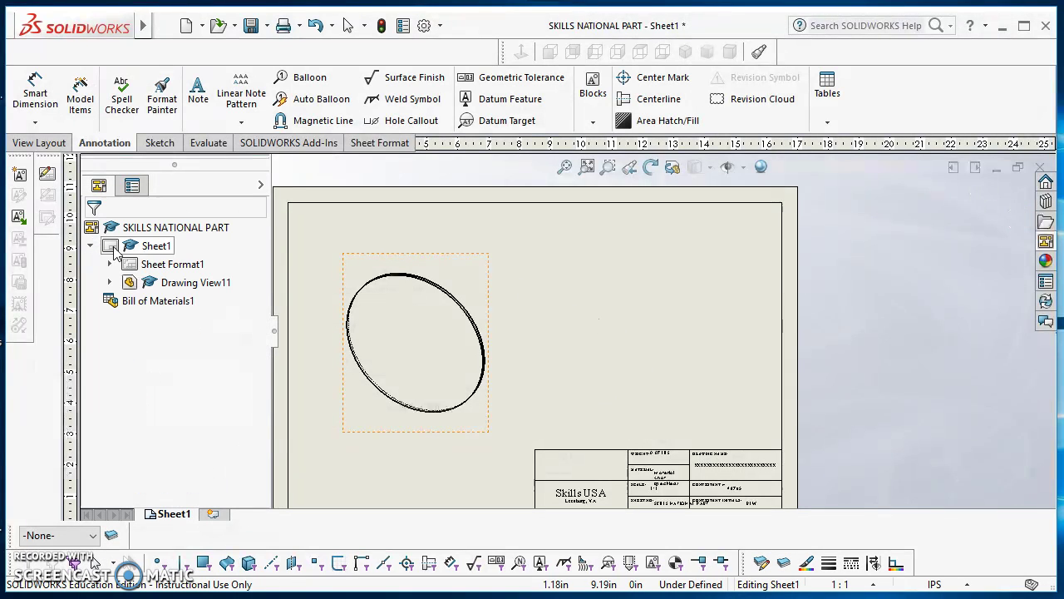
pyautogui.click(336, 226)
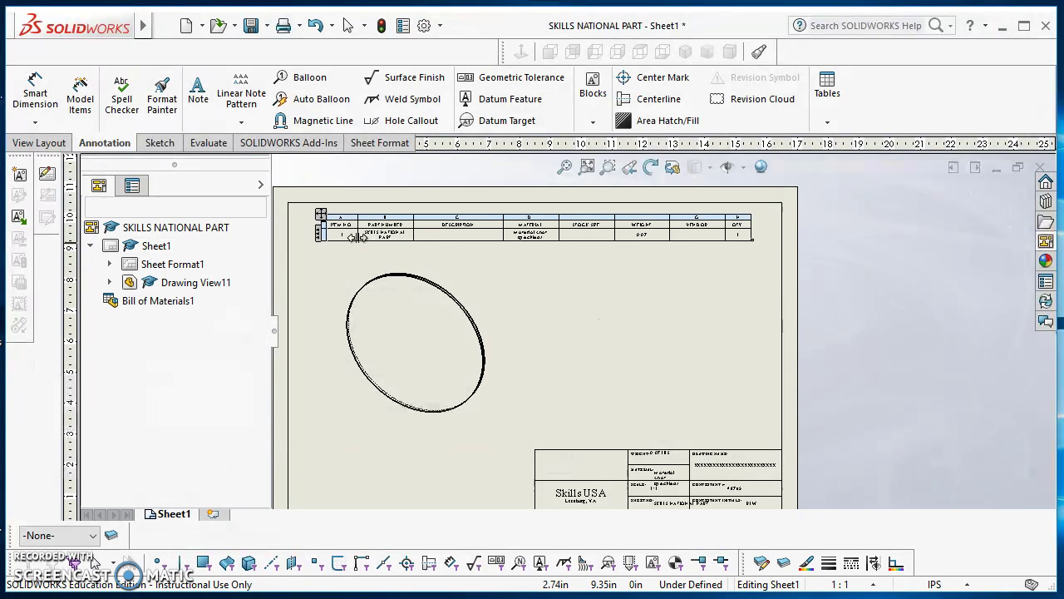
# Change the PART NUMBER column of the bill of materials to a custom property column using the NUMBER property.
pyautogui.scroll(-4, 582, 300)
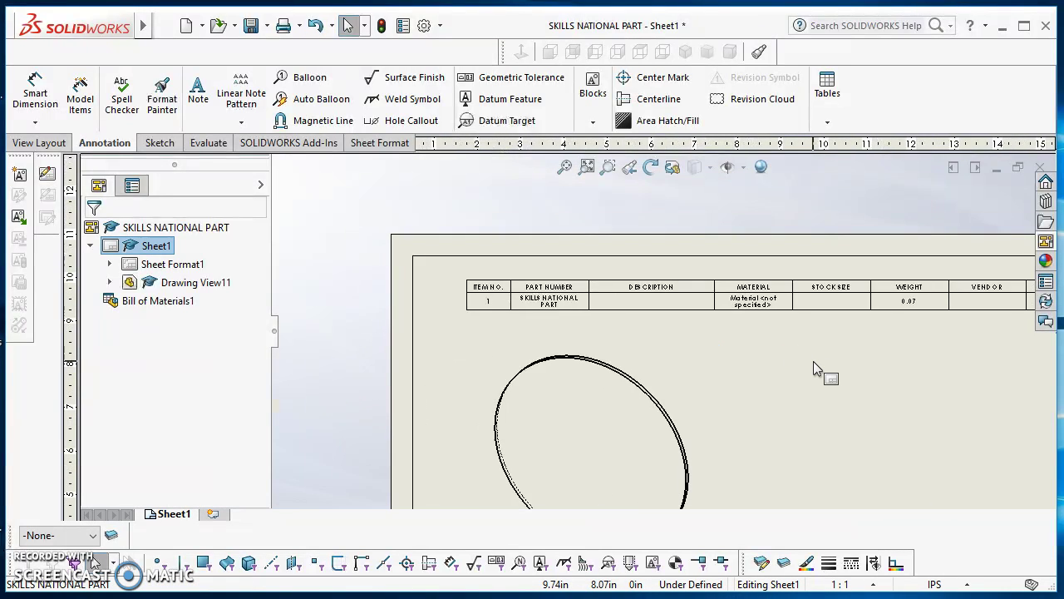
pyautogui.scroll(-5, 815, 362)
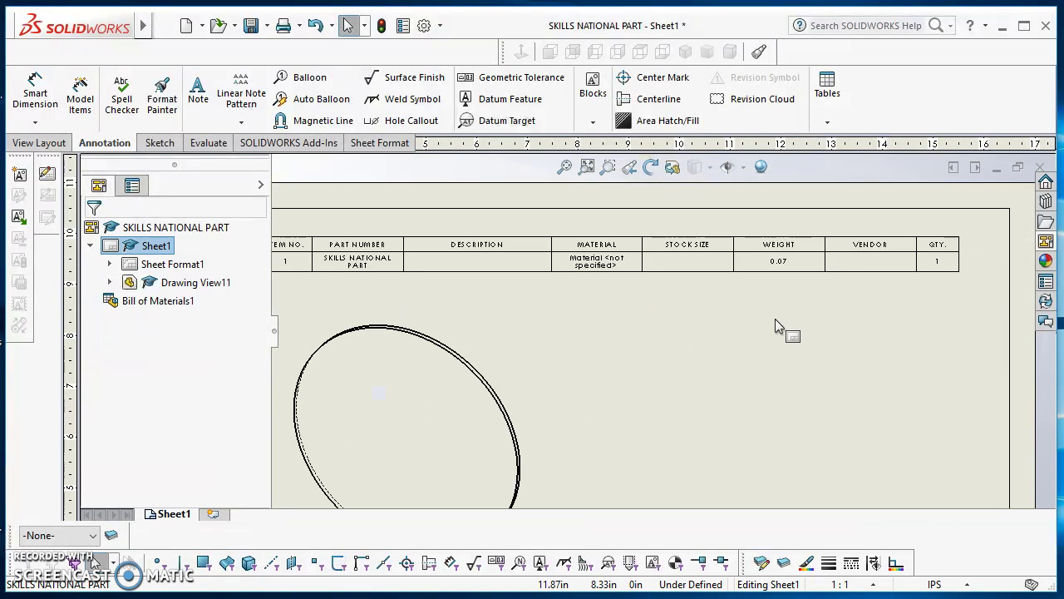
pyautogui.moveTo(762, 319); pyautogui.dragTo(807, 332, button='middle')
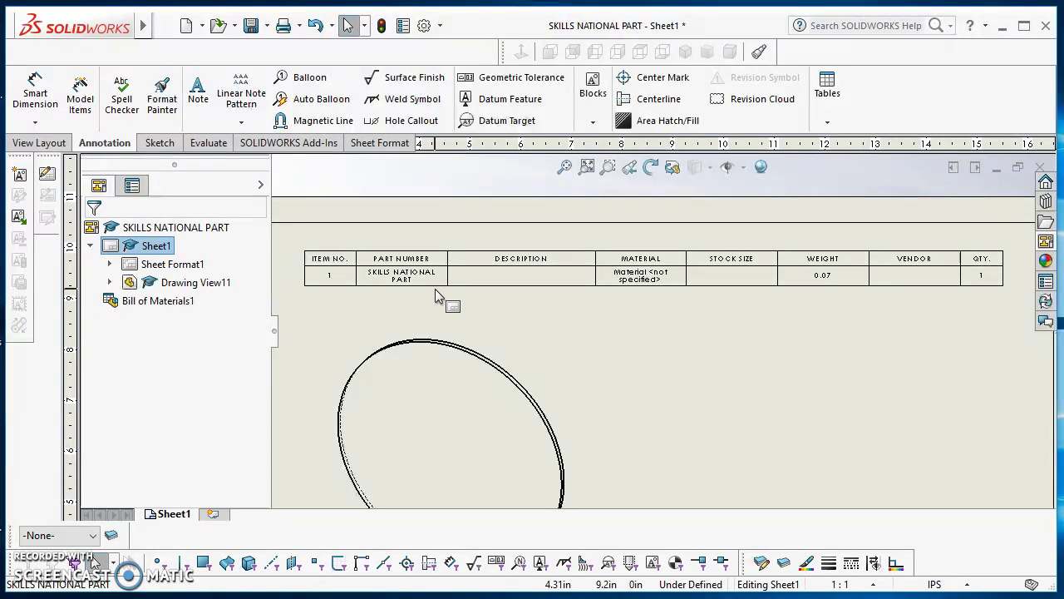
pyautogui.scroll(-2, 435, 289)
pyautogui.moveTo(757, 384); pyautogui.dragTo(812, 404, button='middle')
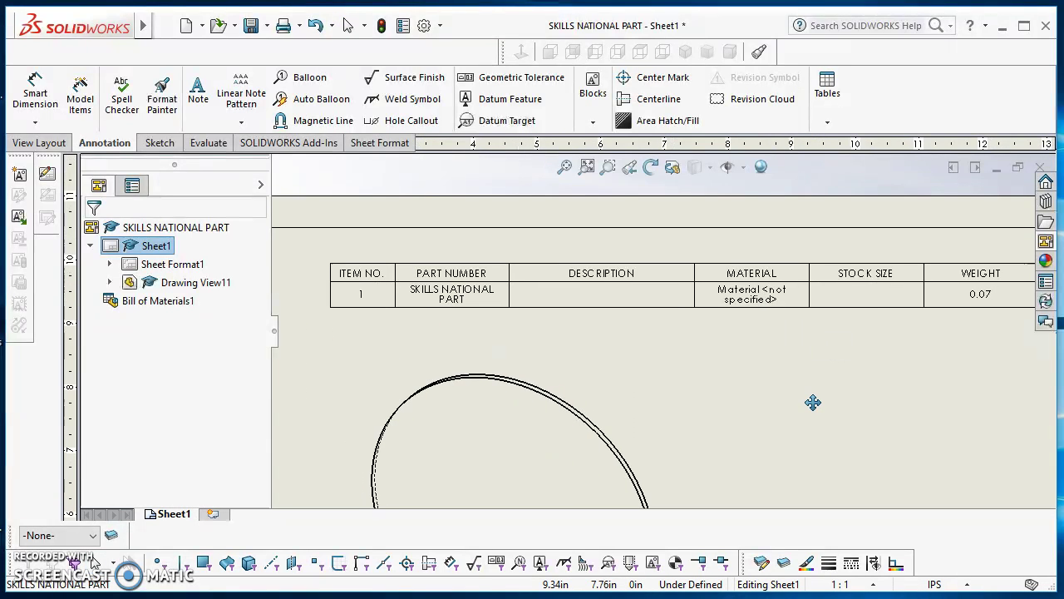
pyautogui.click(486, 287)
pyautogui.scroll(-1, 486, 286)
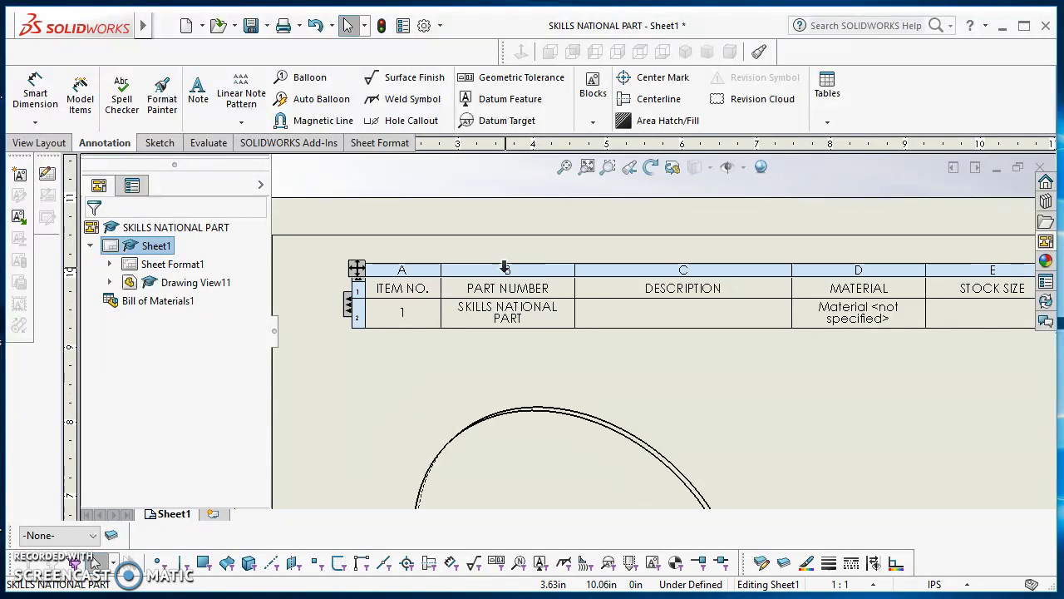
pyautogui.scroll(1, 519, 274)
pyautogui.moveTo(529, 273)
pyautogui.mouseDown(button='middle')
pyautogui.moveTo(401, 244)
pyautogui.moveTo(458, 238)
pyautogui.mouseUp(button='middle')
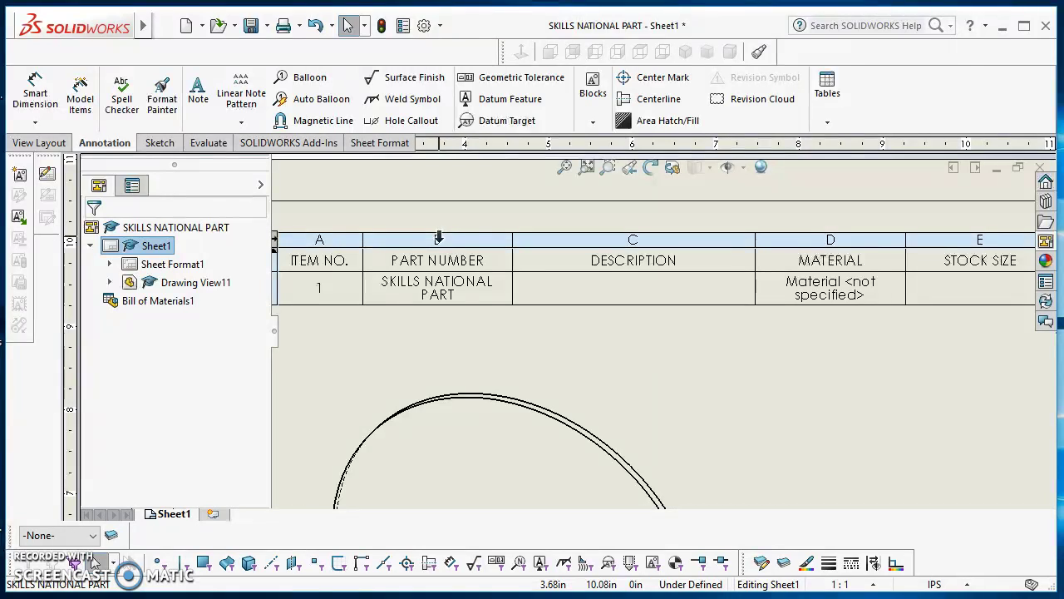
pyautogui.click(438, 238)
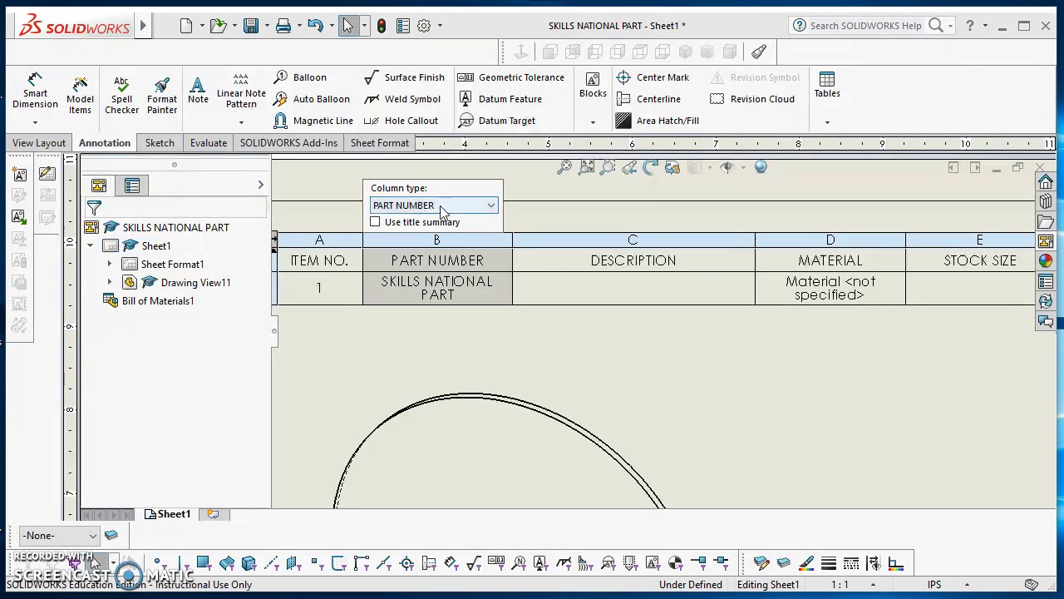
pyautogui.click(418, 207)
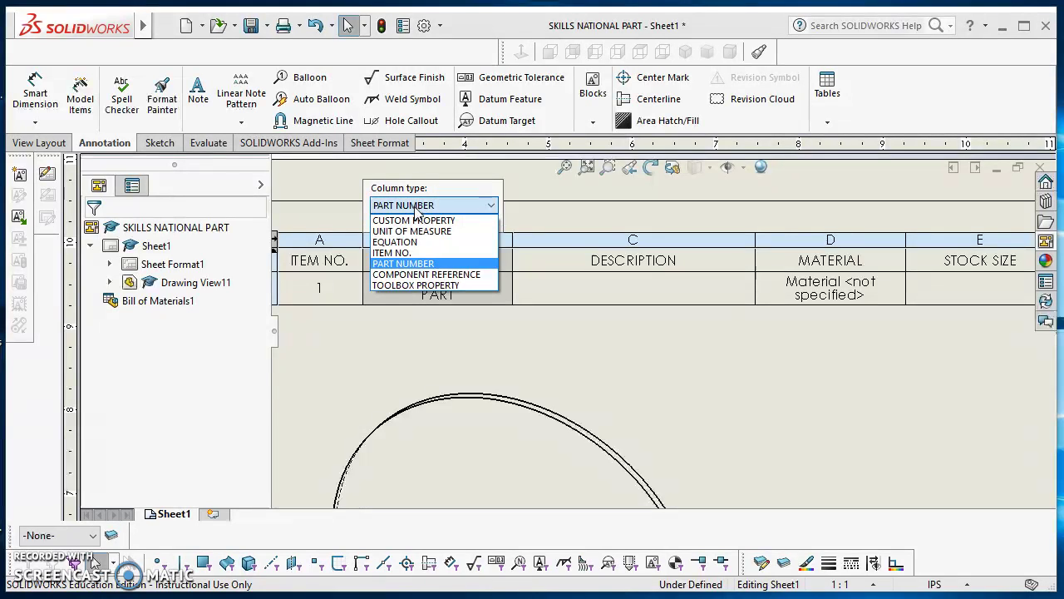
pyautogui.click(415, 221)
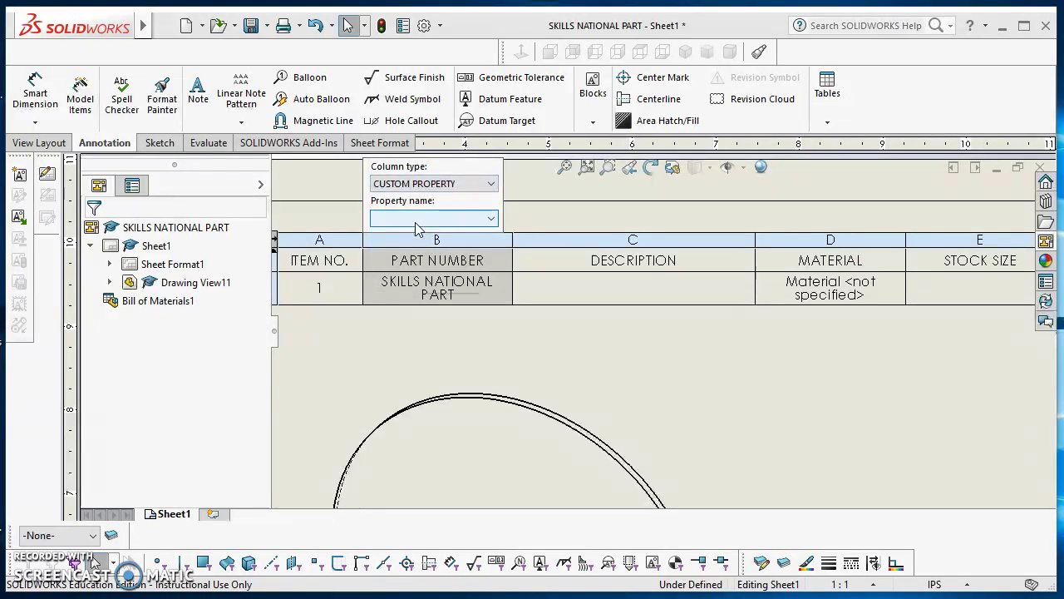
pyautogui.click(433, 221)
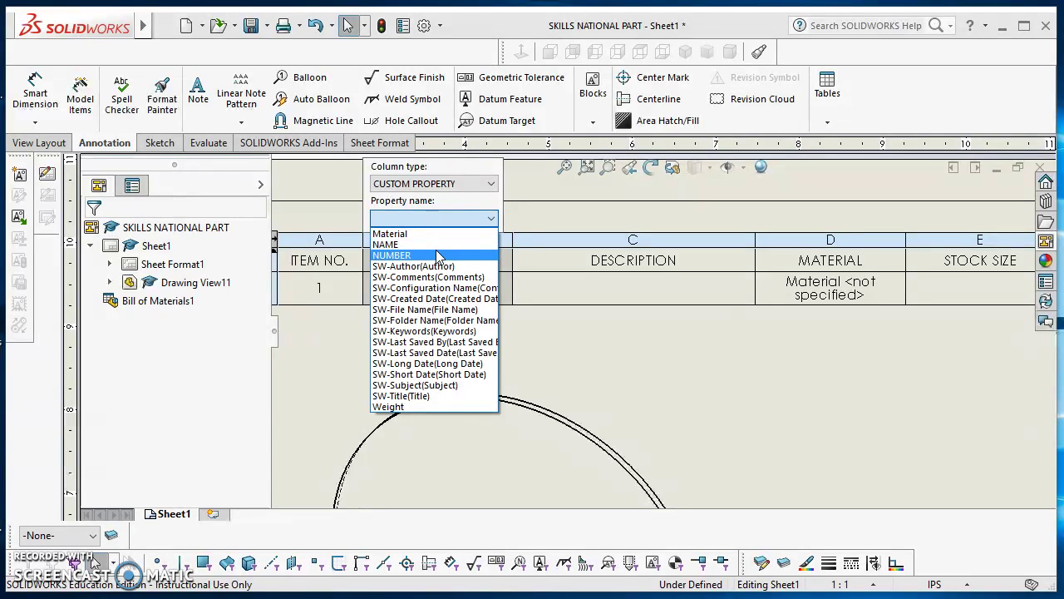
pyautogui.click(438, 255)
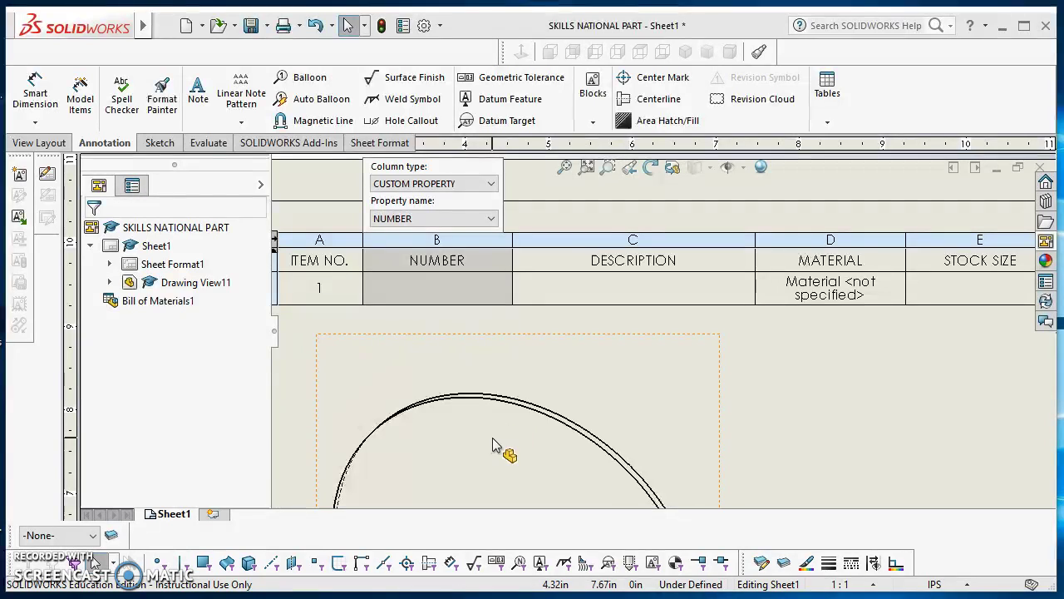
pyautogui.click(792, 353)
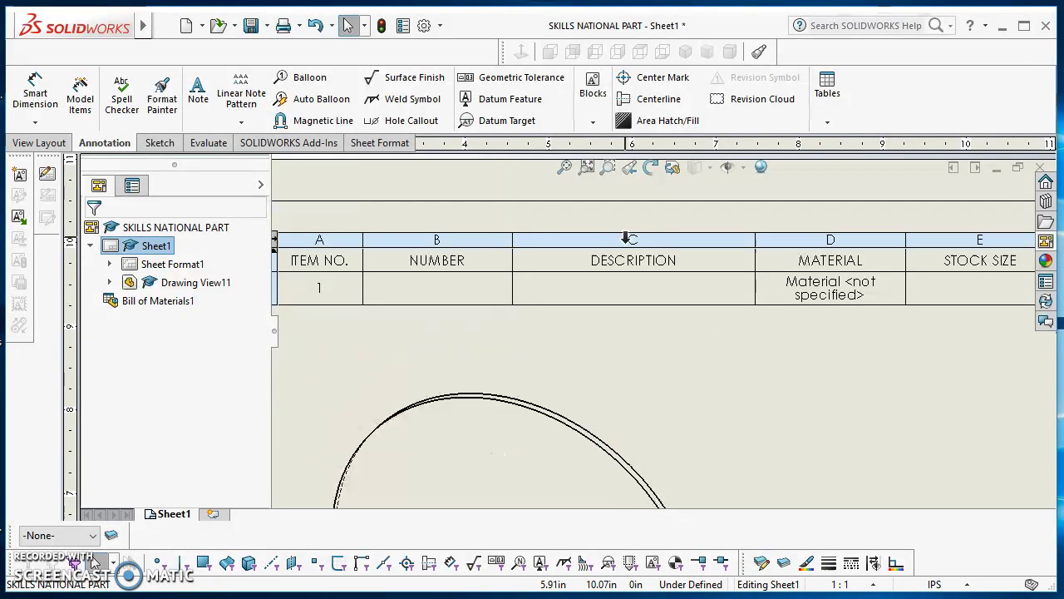
# Set the DESCRIPTION column of the bill of materials to use the NAME custom property.
pyautogui.click(627, 238)
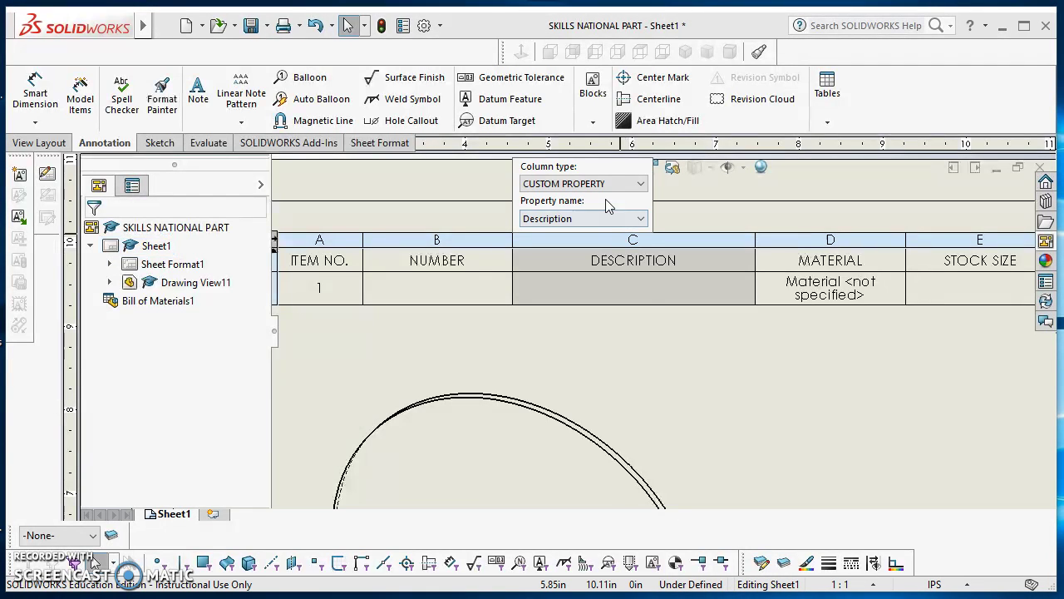
pyautogui.click(604, 221)
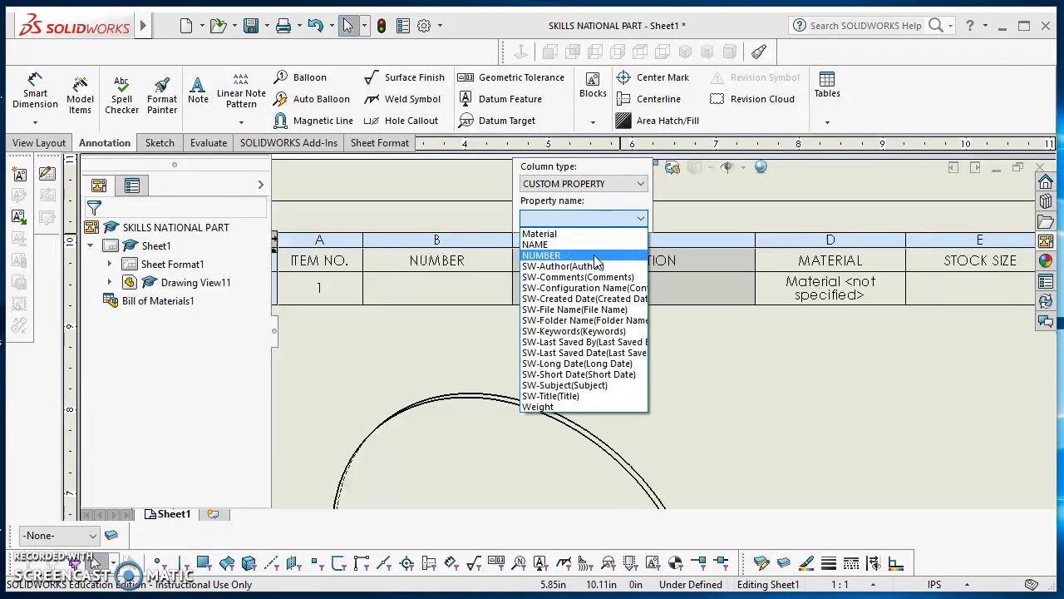
pyautogui.click(581, 245)
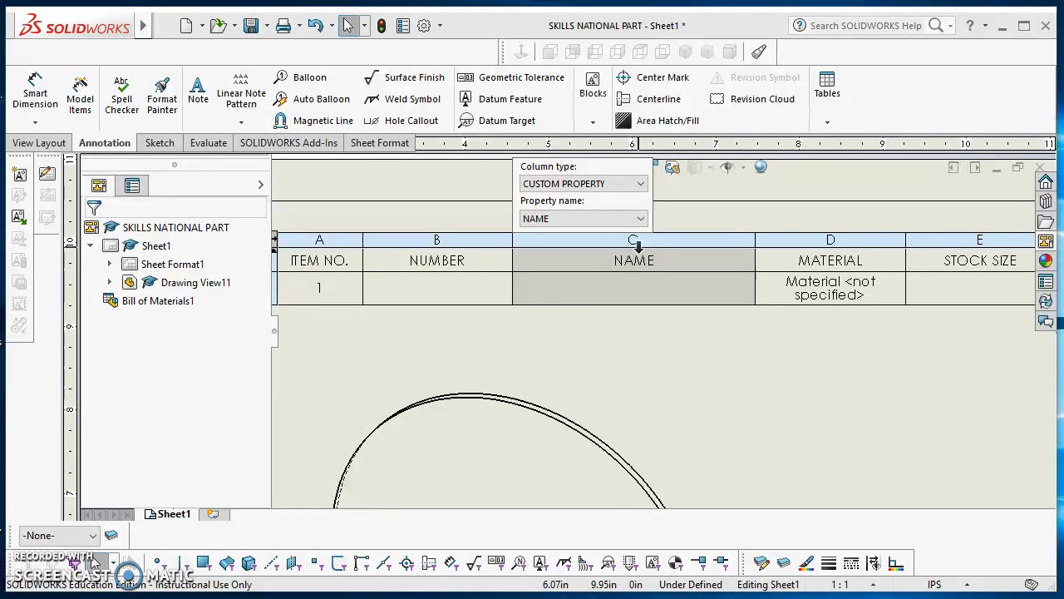
pyautogui.click(832, 358)
# Delete the MATERIAL column from the bill of materials.
pyautogui.scroll(2, 832, 356)
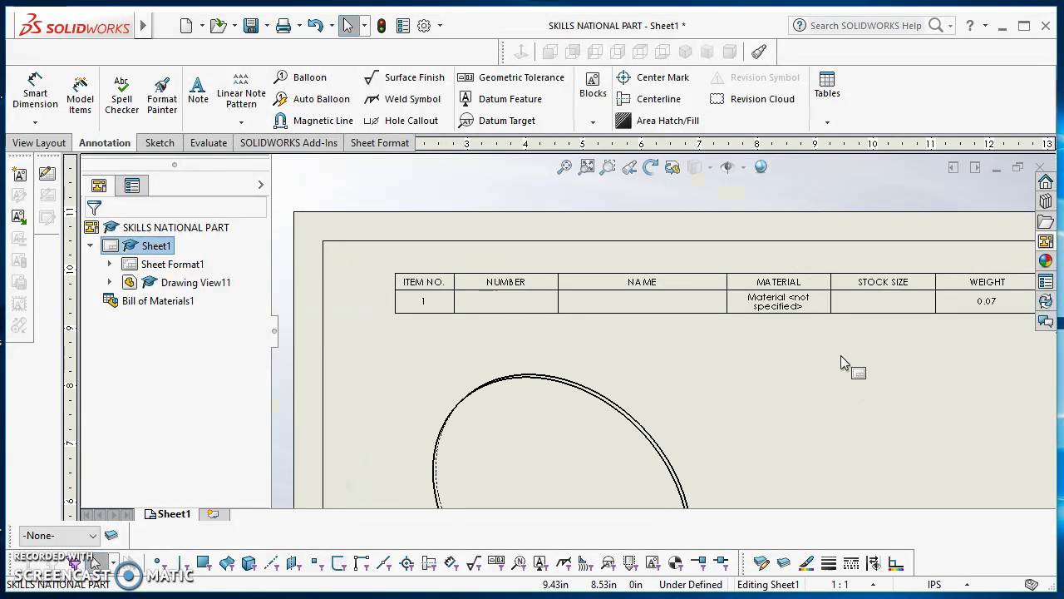
pyautogui.moveTo(800, 339)
pyautogui.mouseDown(button='middle')
pyautogui.moveTo(670, 318)
pyautogui.moveTo(605, 384)
pyautogui.moveTo(637, 379)
pyautogui.mouseUp(button='middle')
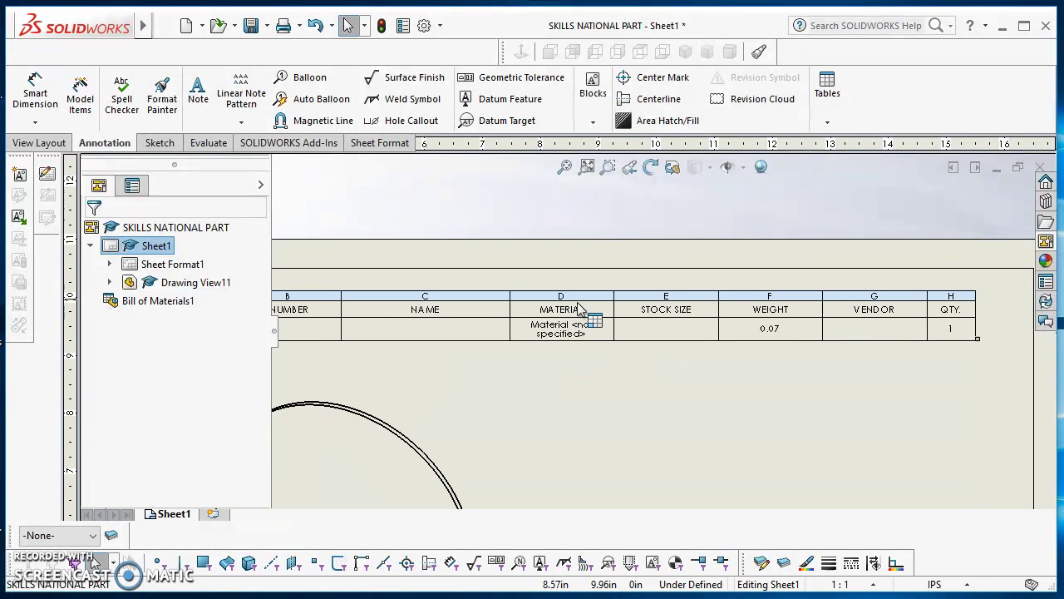
pyautogui.click(570, 295)
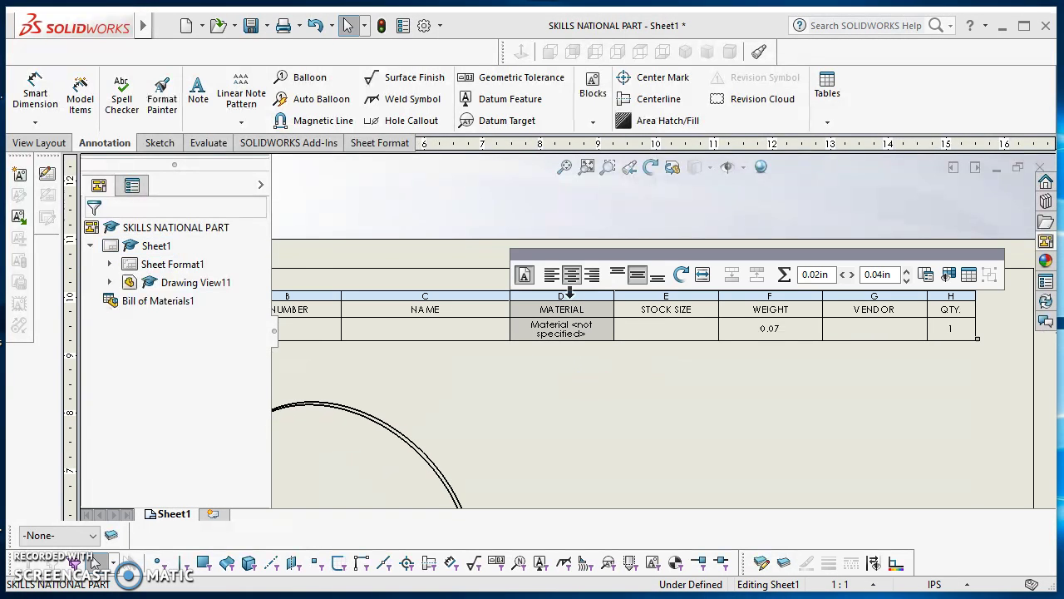
pyautogui.rightClick(569, 293)
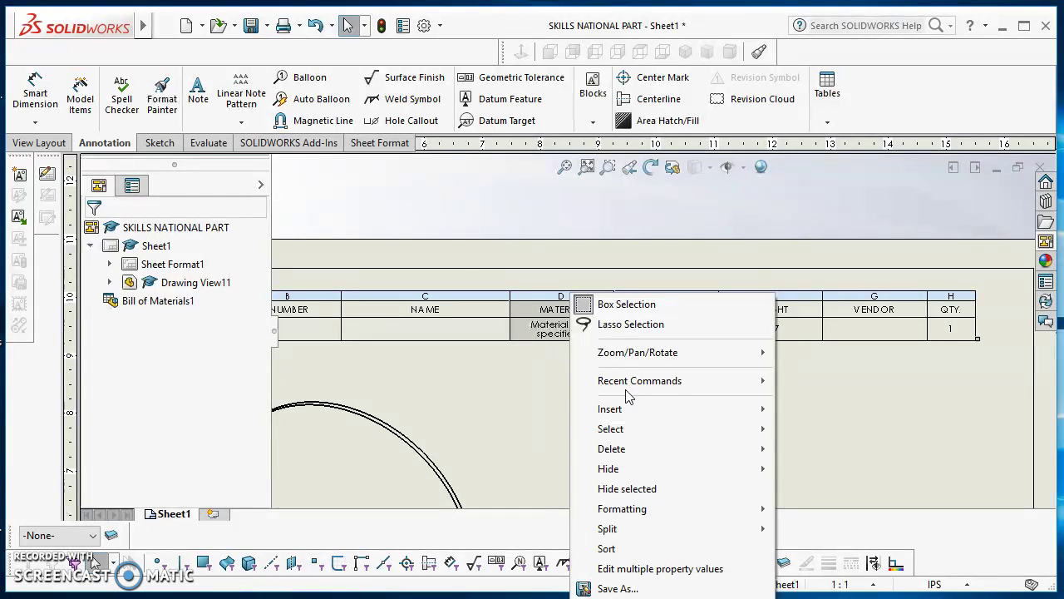
pyautogui.moveTo(659, 451)
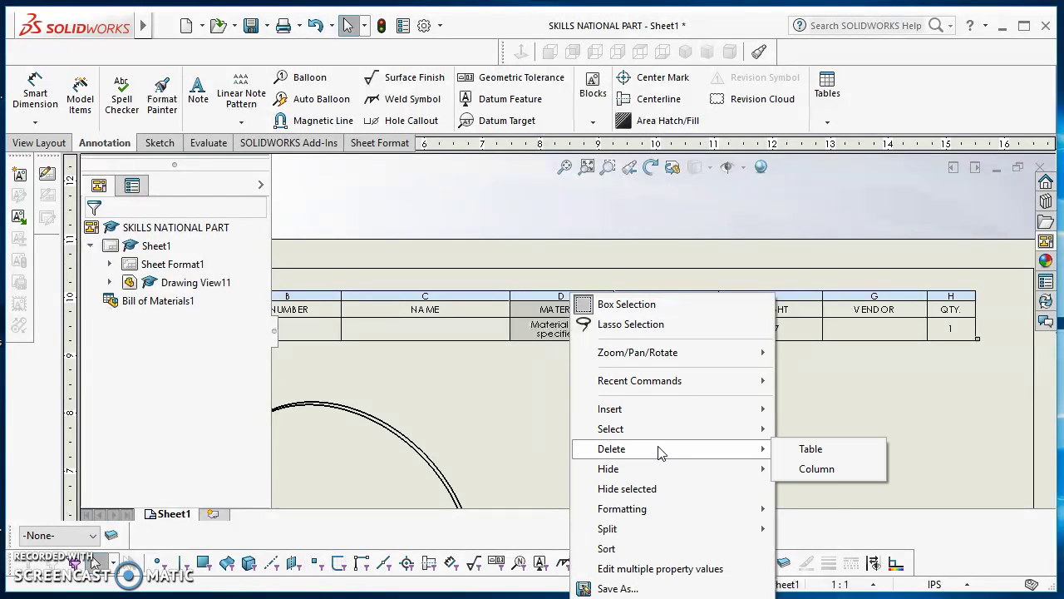
pyautogui.click(831, 470)
# Delete the STOCK SIZE and WEIGHT columns from the bill of materials.
pyautogui.rightClick(579, 295)
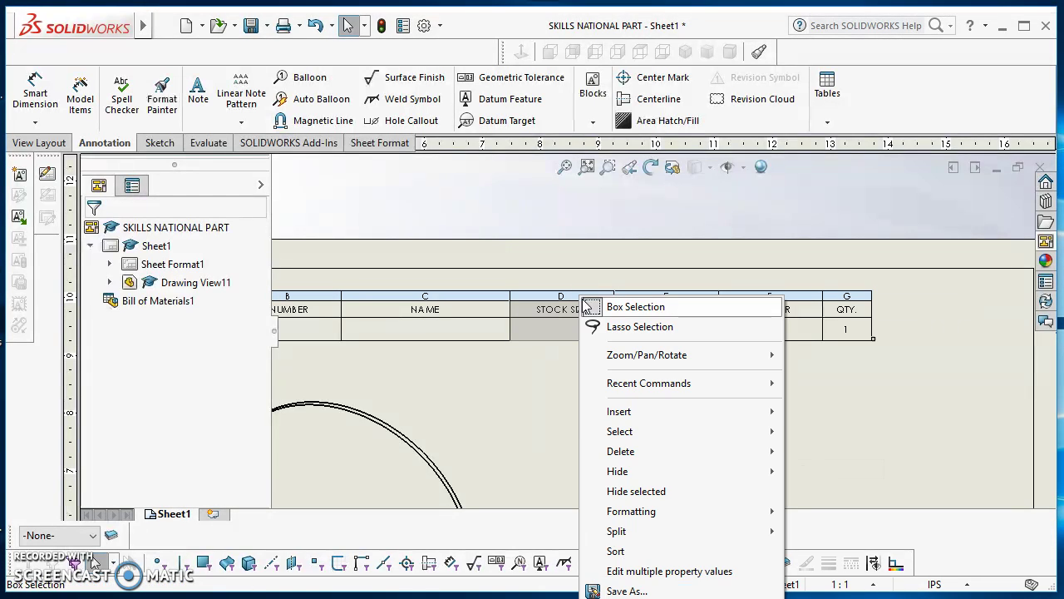
pyautogui.moveTo(699, 462)
pyautogui.click(822, 472)
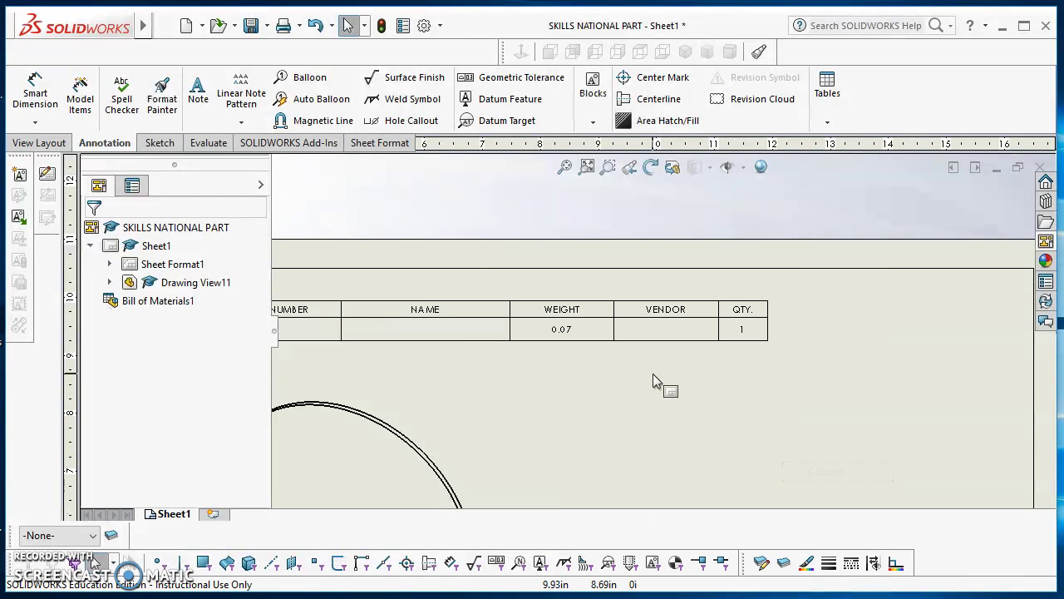
pyautogui.click(575, 295)
pyautogui.rightClick(575, 295)
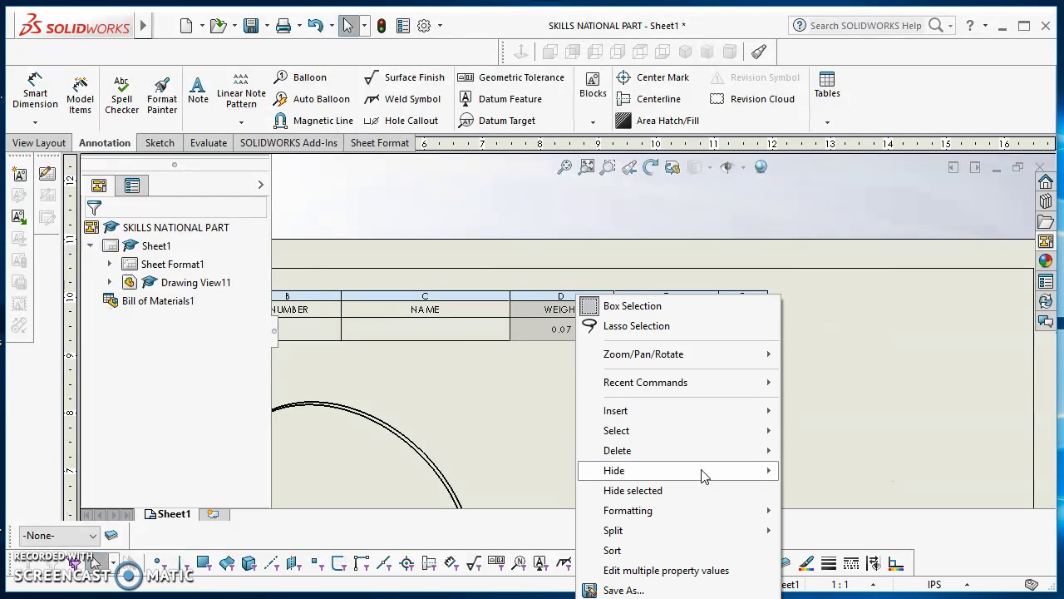
pyautogui.moveTo(699, 462)
pyautogui.click(821, 470)
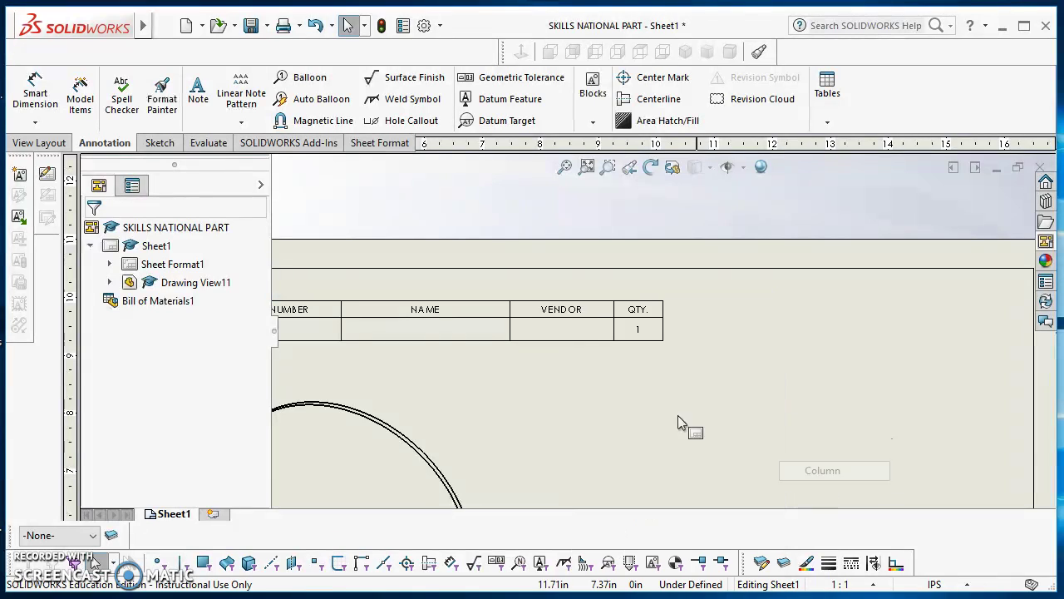
# Delete the VENDOR column from the bill of materials.
pyautogui.click(551, 297)
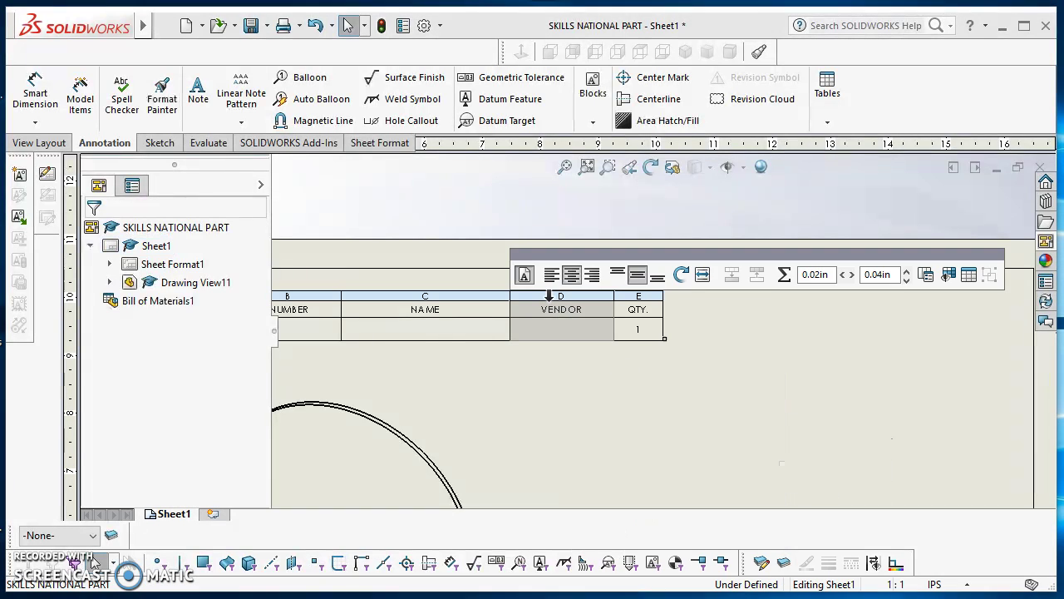
pyautogui.rightClick(551, 297)
pyautogui.moveTo(661, 459)
pyautogui.click(810, 472)
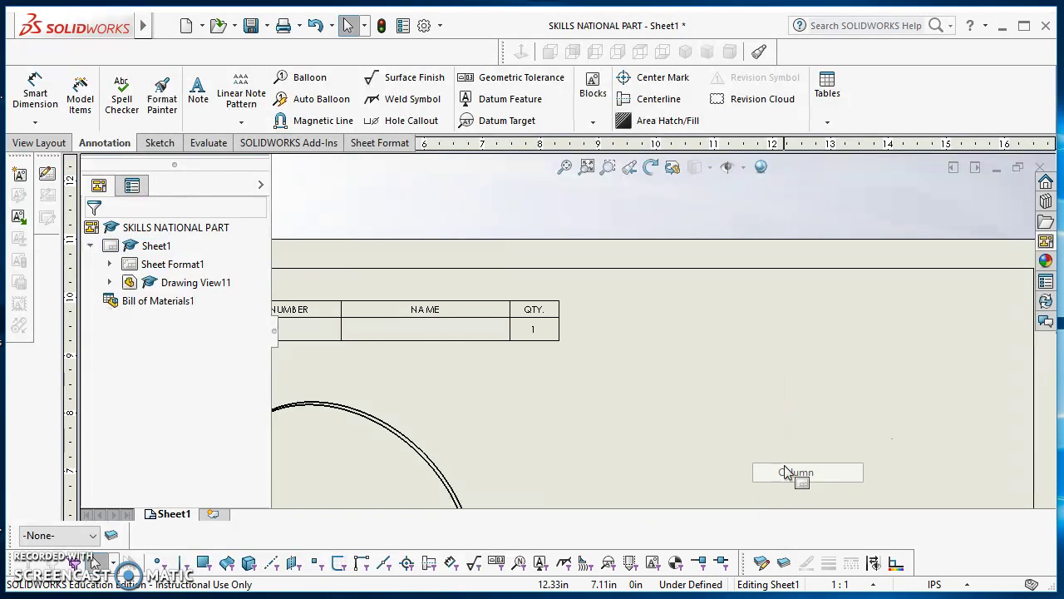
# Move the QTY. column directly after ITEM NO., and return it to its place after the NAME column.
pyautogui.keyDown('ctrl'); pyautogui.moveTo(577, 408); pyautogui.dragTo(903, 395, button='middle'); pyautogui.keyUp('ctrl')
pyautogui.scroll(-2, 798, 390)
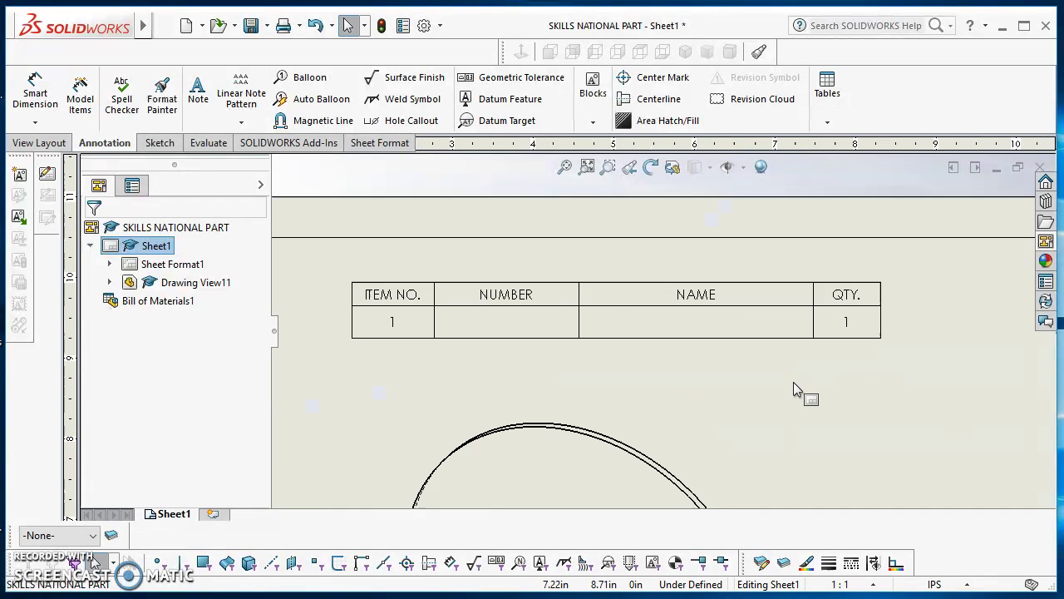
pyautogui.keyDown('ctrl'); pyautogui.moveTo(782, 399); pyautogui.dragTo(848, 399, button='middle'); pyautogui.keyUp('ctrl')
pyautogui.click(905, 295)
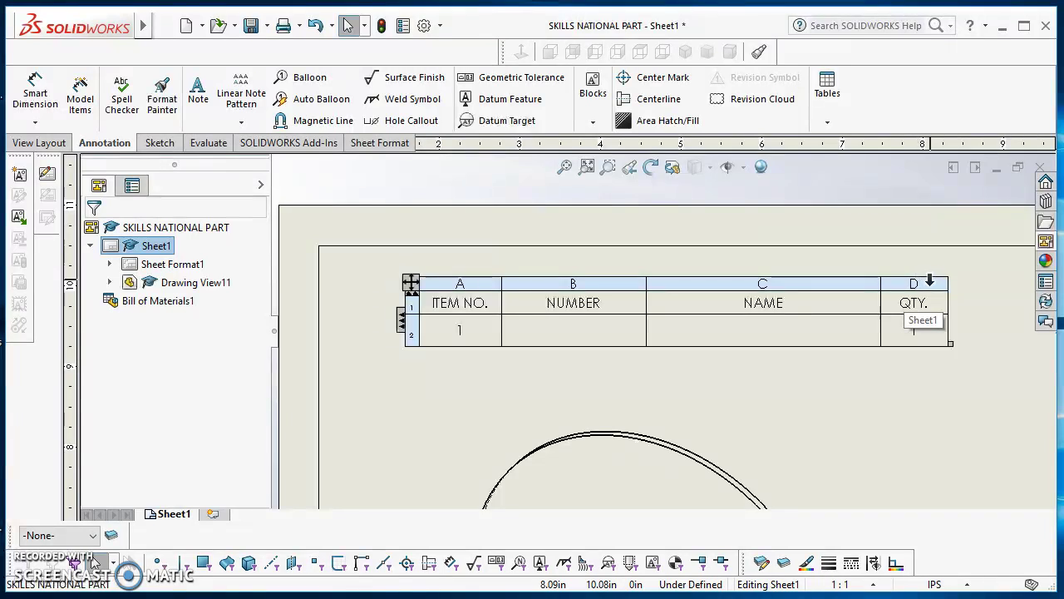
pyautogui.click(914, 280)
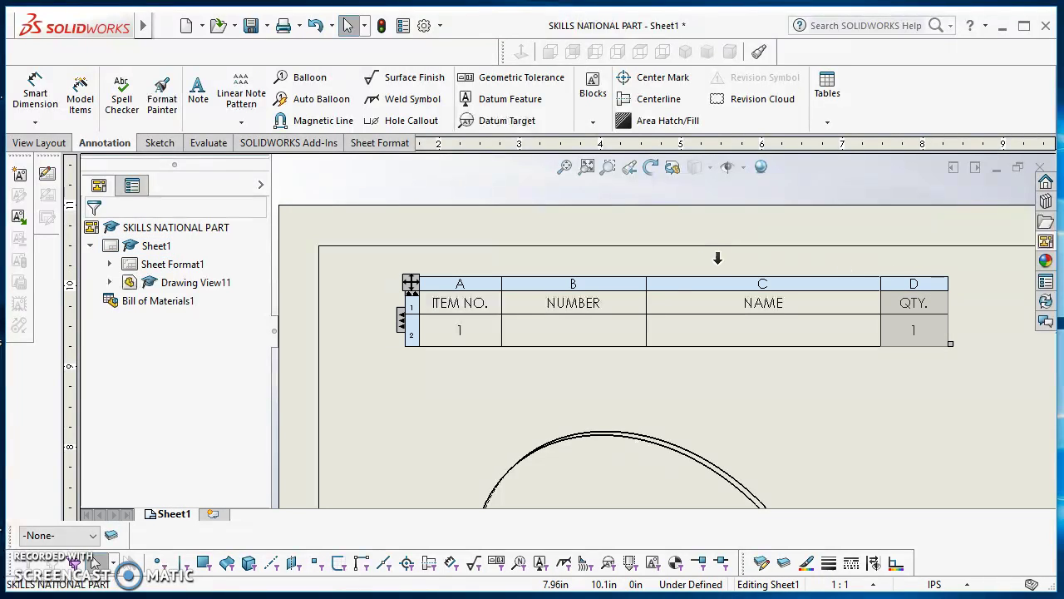
pyautogui.moveTo(717, 259); pyautogui.dragTo(539, 270)
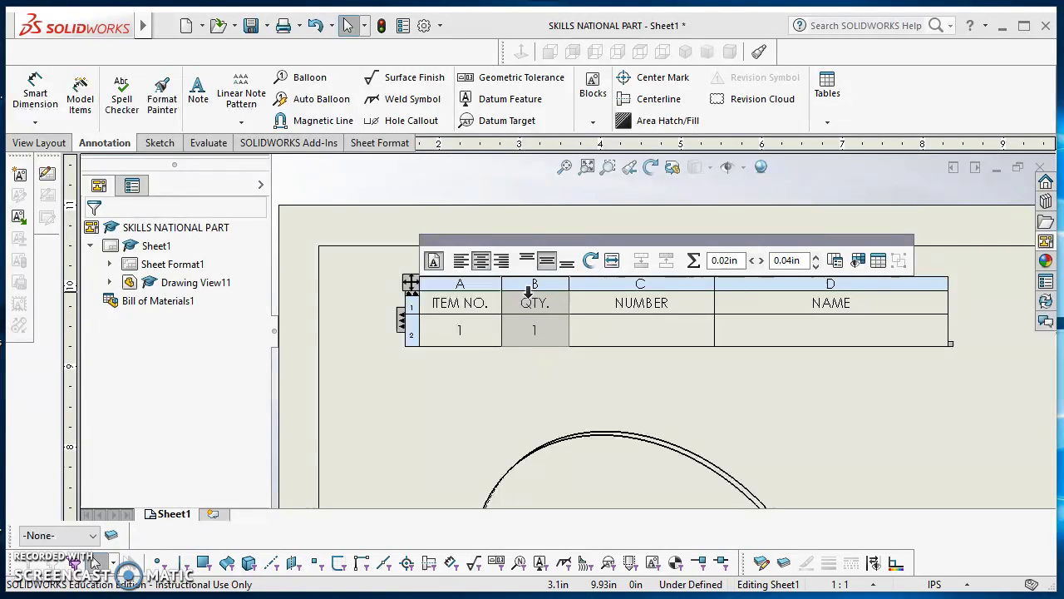
pyautogui.moveTo(522, 284); pyautogui.dragTo(946, 285)
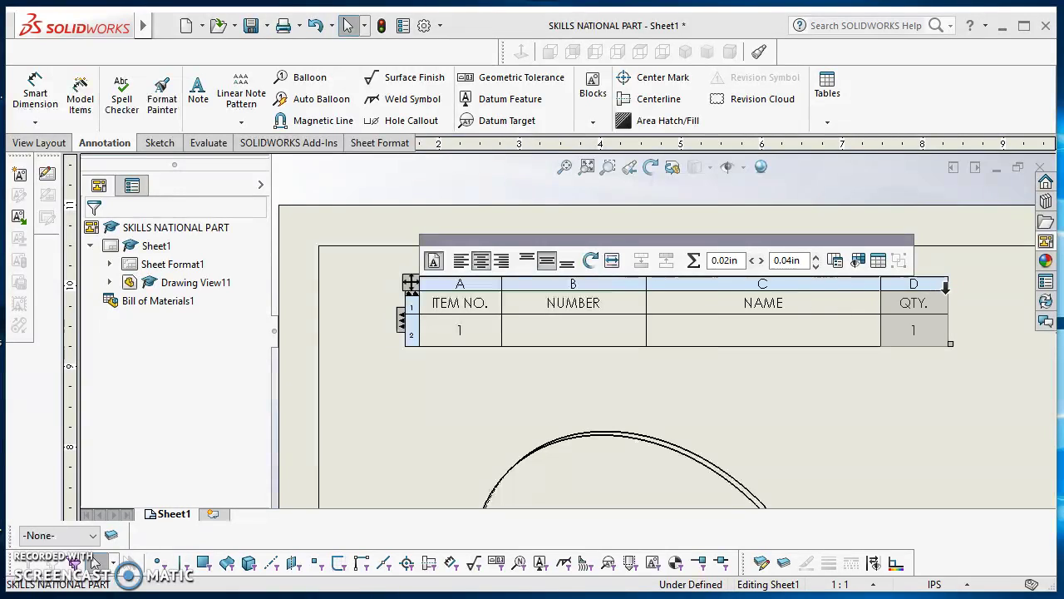
# Set the width of the ITEM NO. column in the bill of materials to 0.5 in.
pyautogui.click(350, 346)
pyautogui.scroll(-2, 590, 360)
pyautogui.moveTo(589, 361); pyautogui.dragTo(499, 303, button='middle')
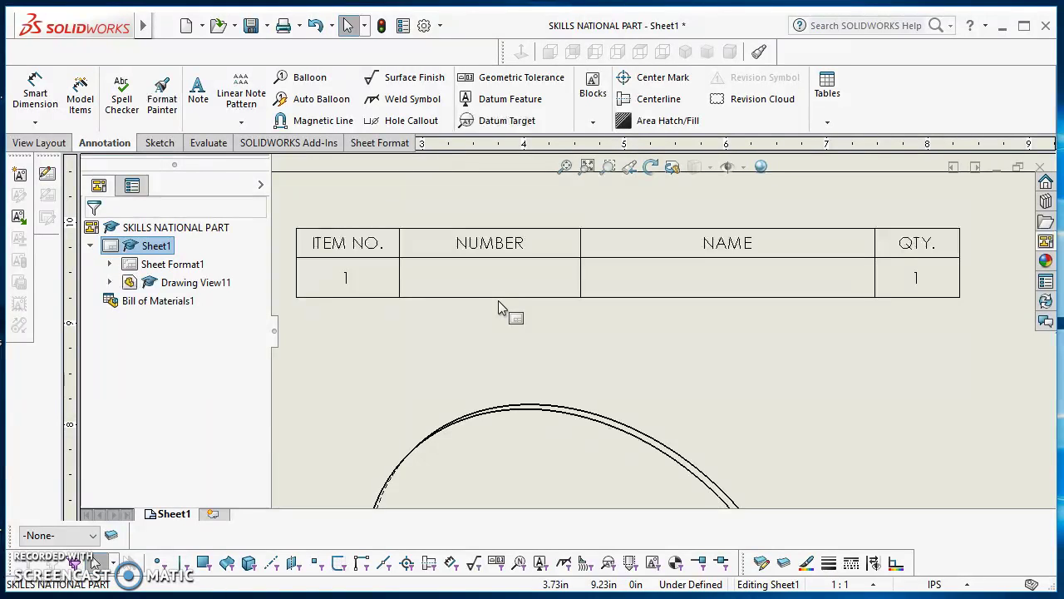
pyautogui.click(423, 270)
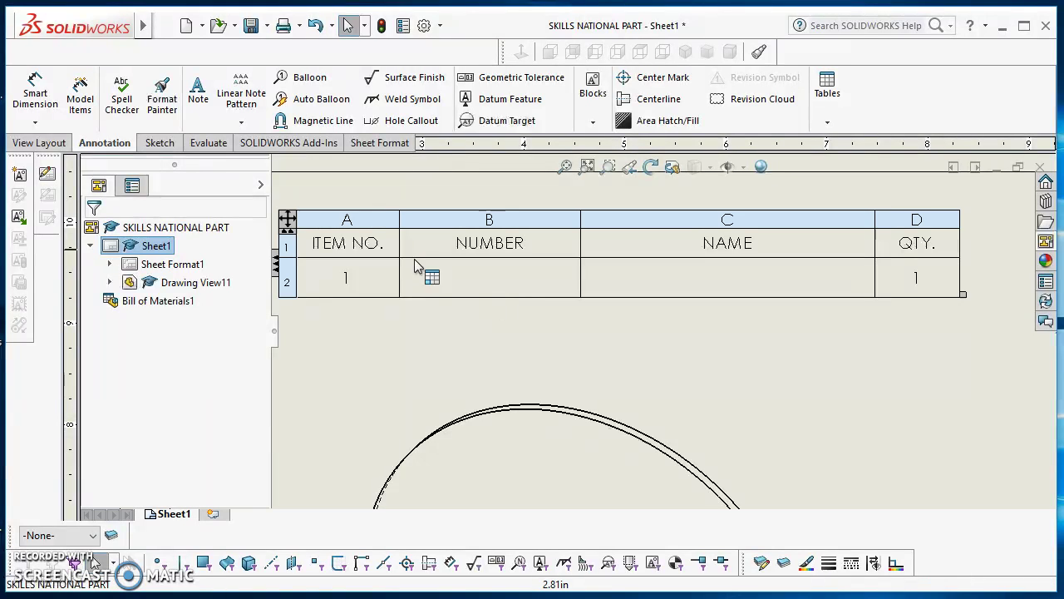
pyautogui.rightClick(345, 217)
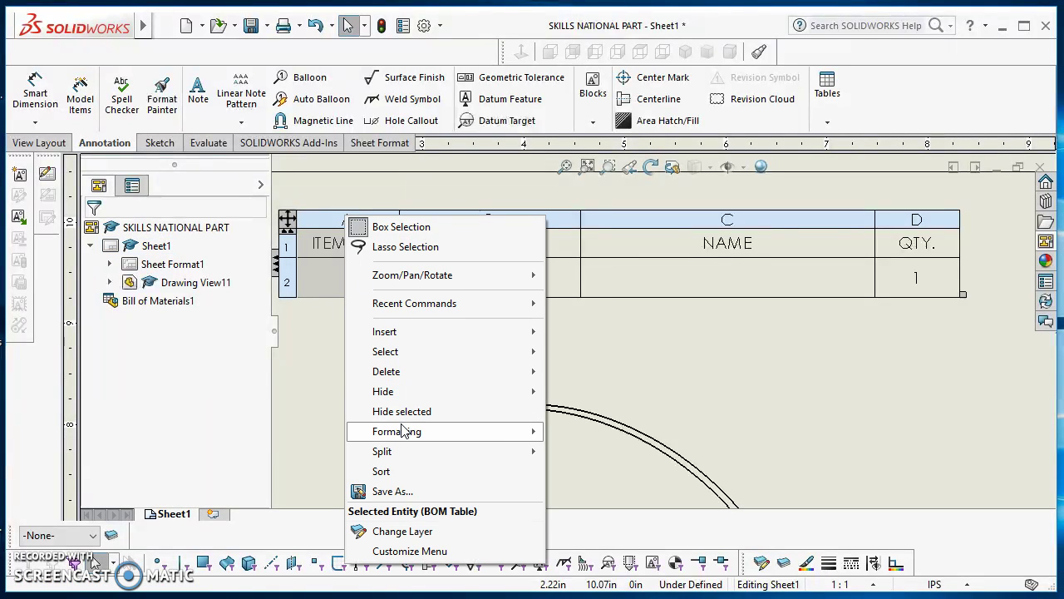
pyautogui.moveTo(407, 431)
pyautogui.click(616, 434)
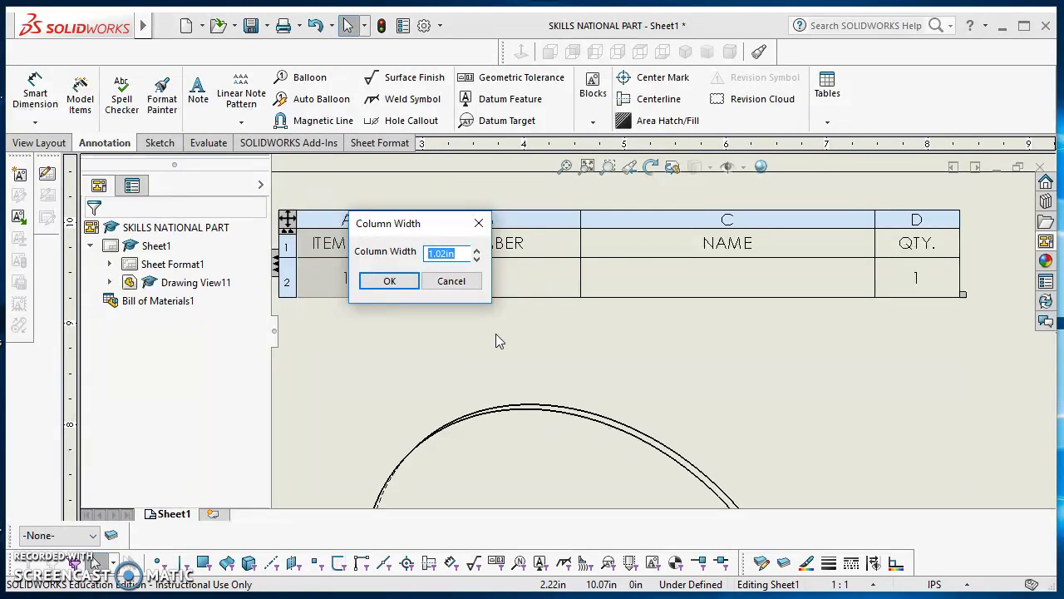
pyautogui.write('.5')
pyautogui.press('Return')
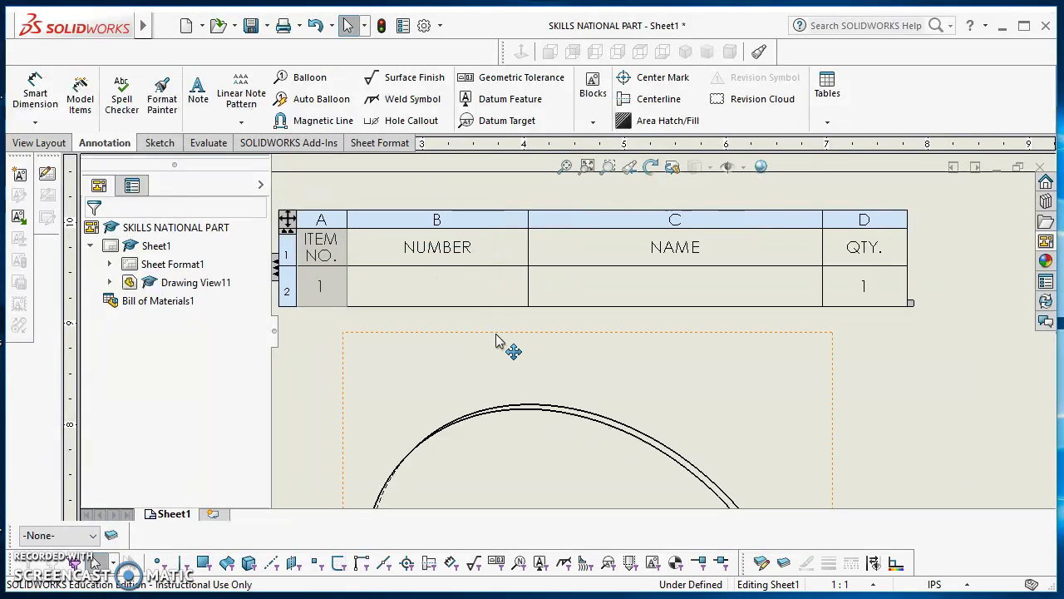
# Set the width of the NUMBER column in the bill of materials to 1 in.
pyautogui.click(384, 215)
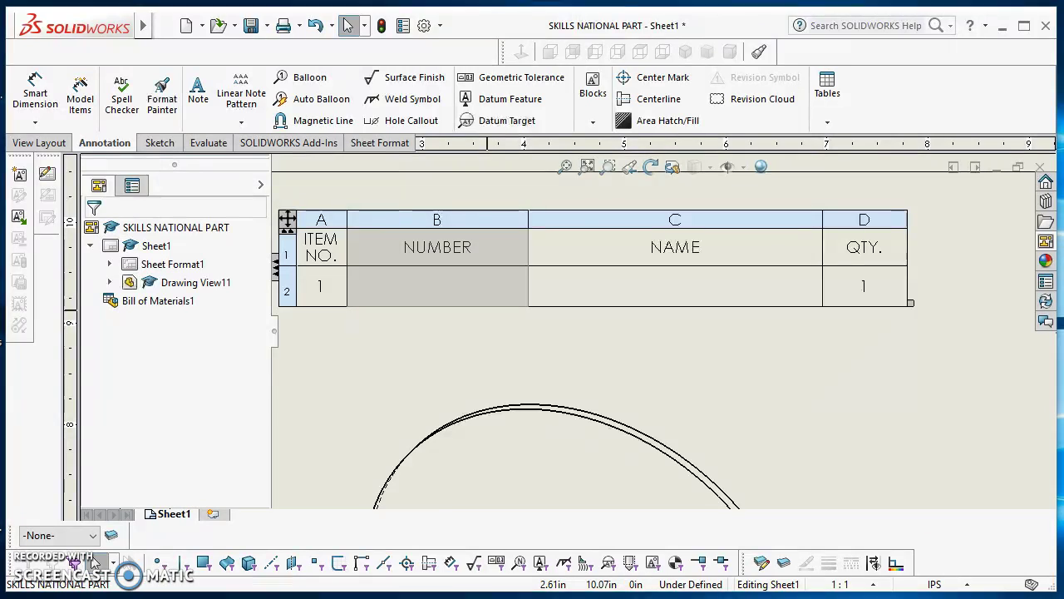
pyautogui.rightClick(384, 214)
pyautogui.moveTo(500, 440)
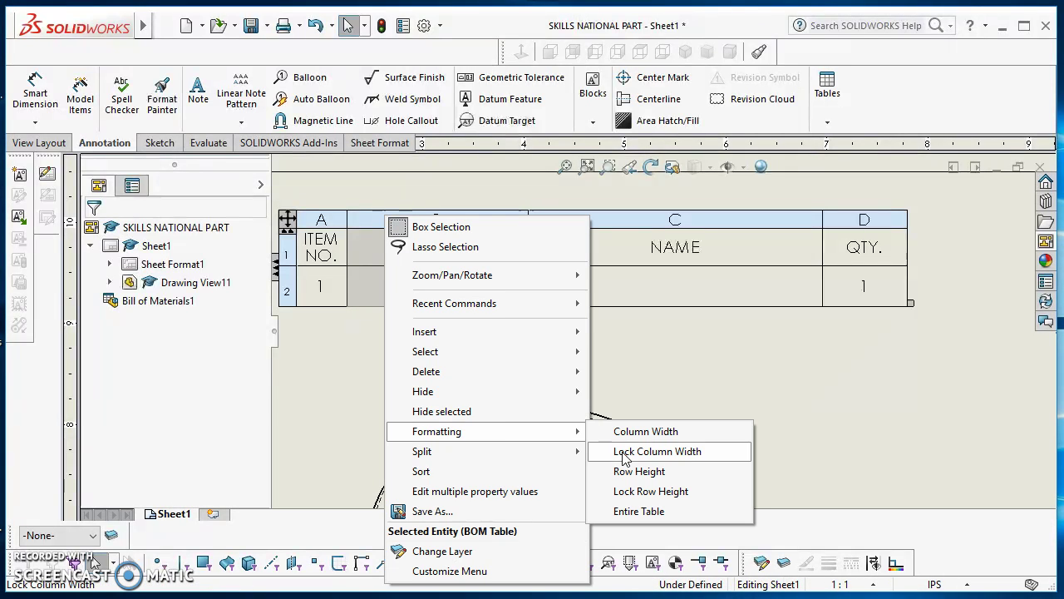
pyautogui.click(642, 439)
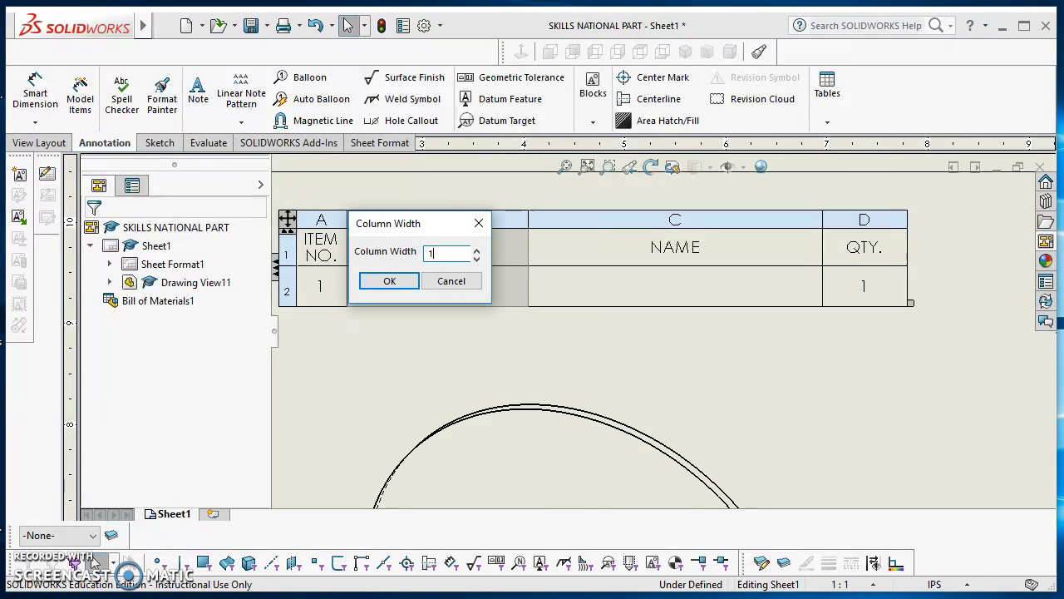
pyautogui.press('Return')
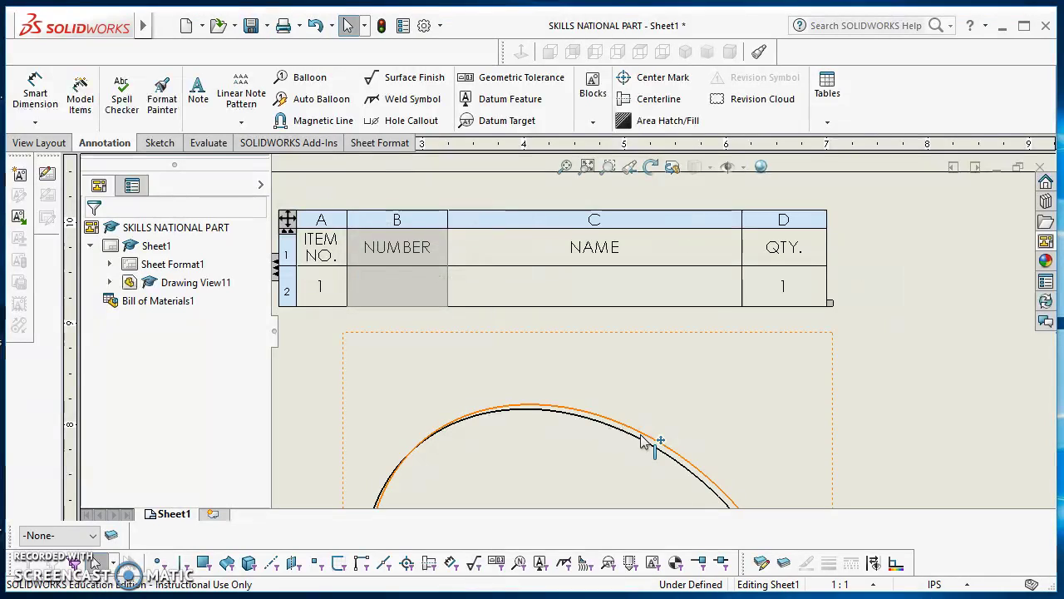
# Set the width of the NAME column in the bill of materials to about 1.6 in.
pyautogui.click(554, 216)
pyautogui.rightClick(553, 217)
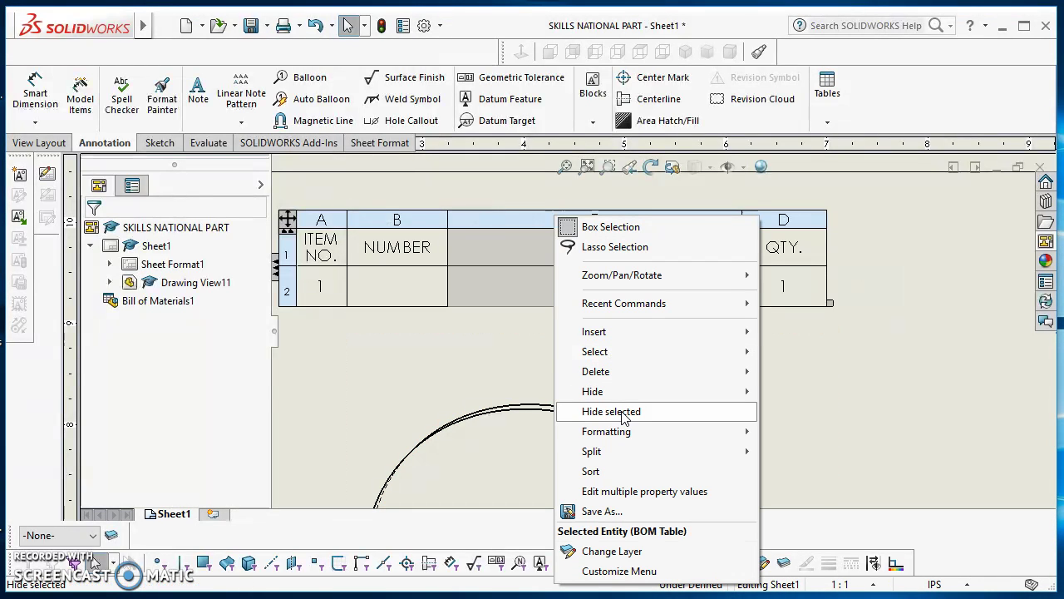
pyautogui.moveTo(627, 431)
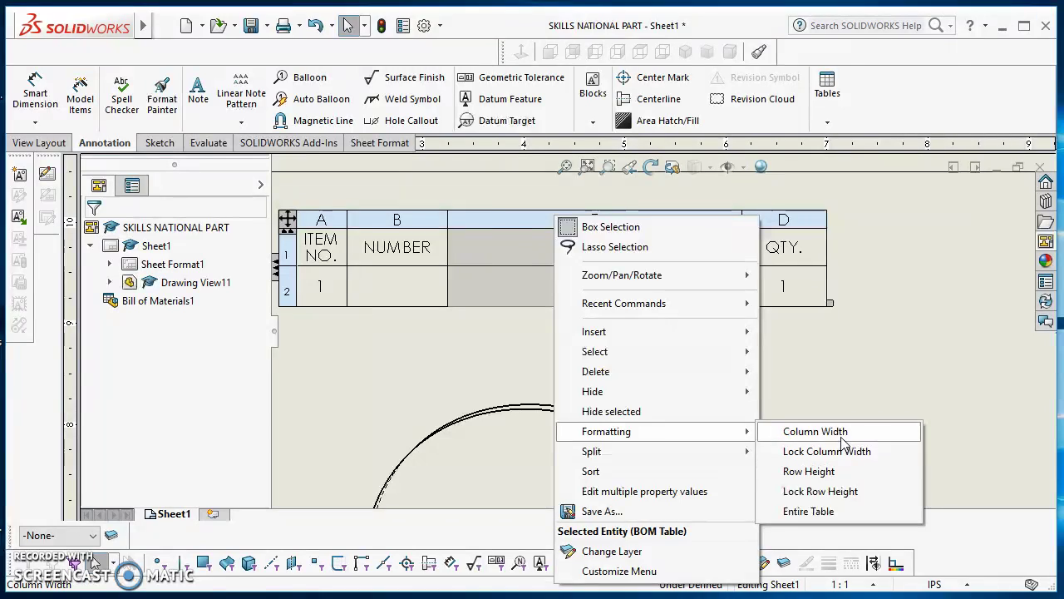
pyautogui.click(839, 432)
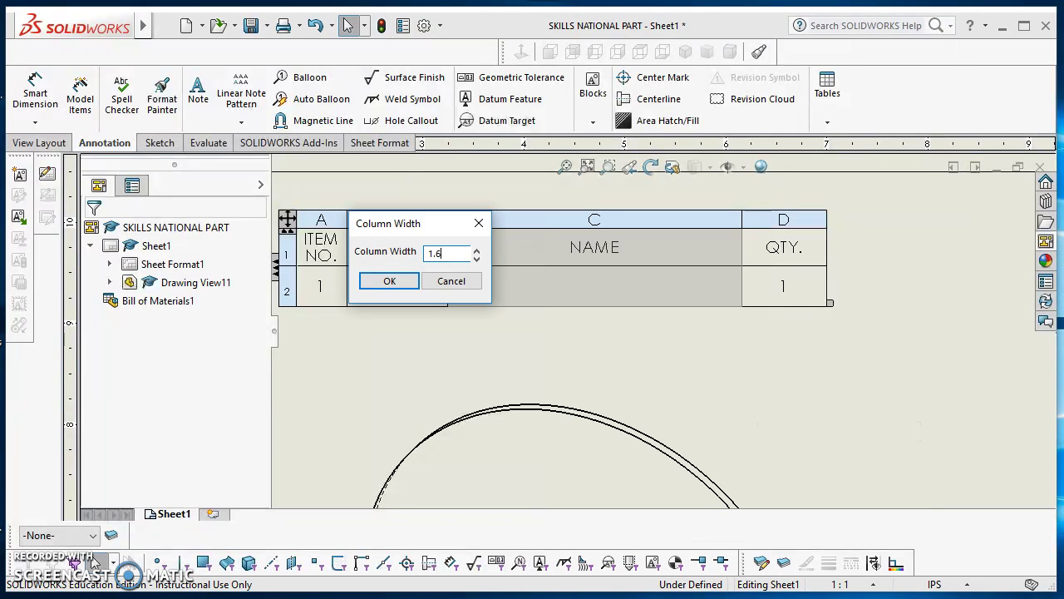
pyautogui.click(366, 283)
# Set the width of the QTY. column in the bill of materials to 0.5 in.
pyautogui.click(683, 218)
pyautogui.rightClick(680, 221)
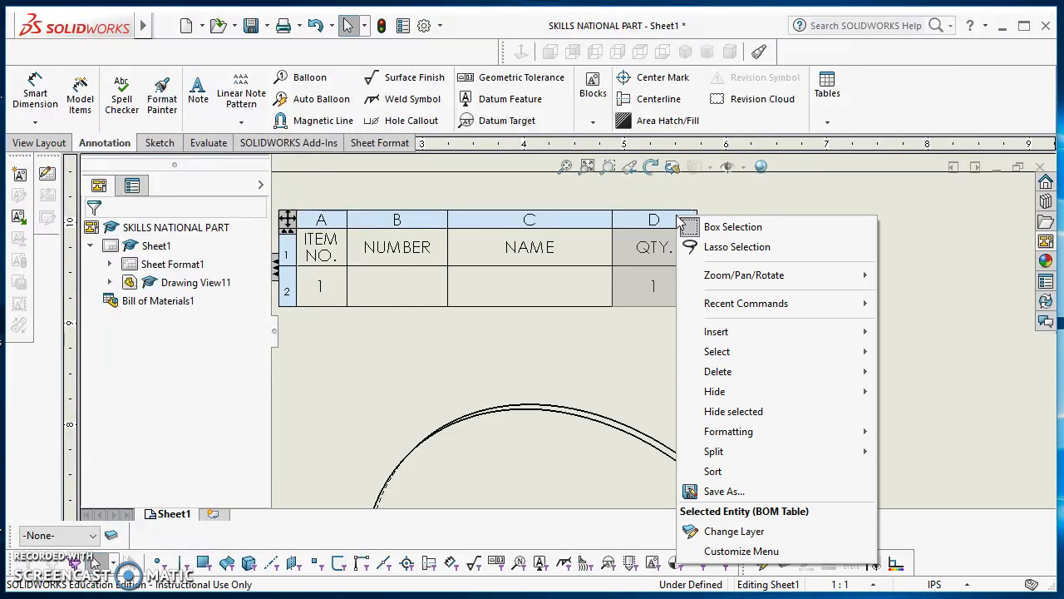
pyautogui.moveTo(869, 435)
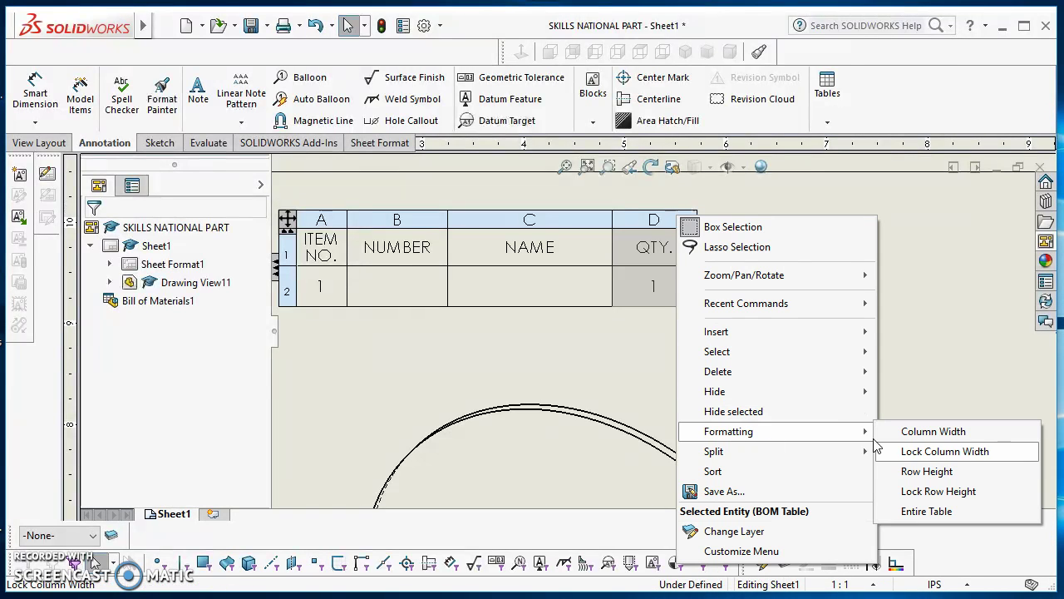
pyautogui.click(931, 431)
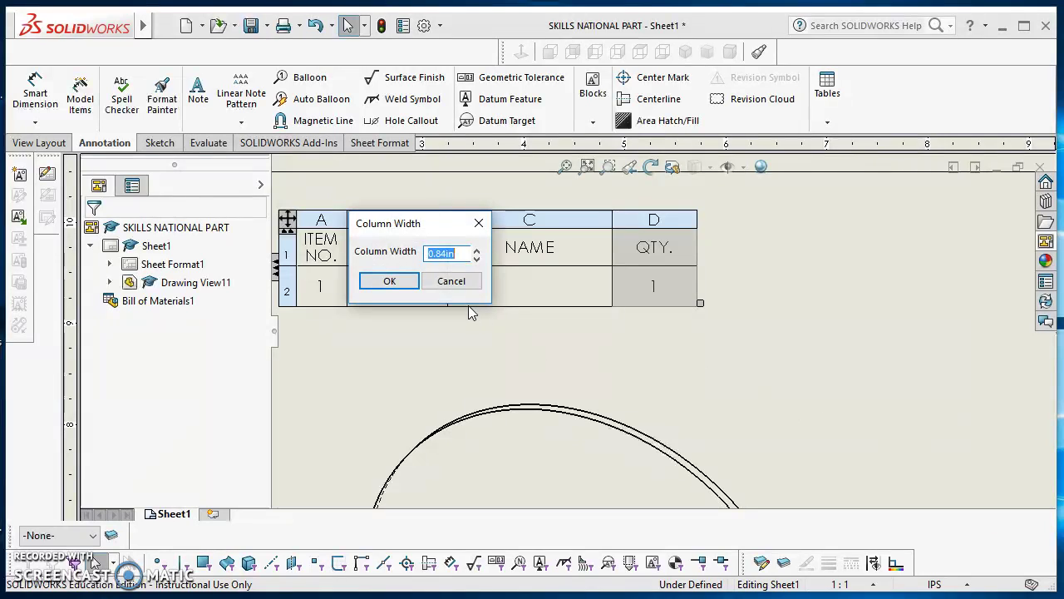
pyautogui.write('.5')
pyautogui.press('Return')
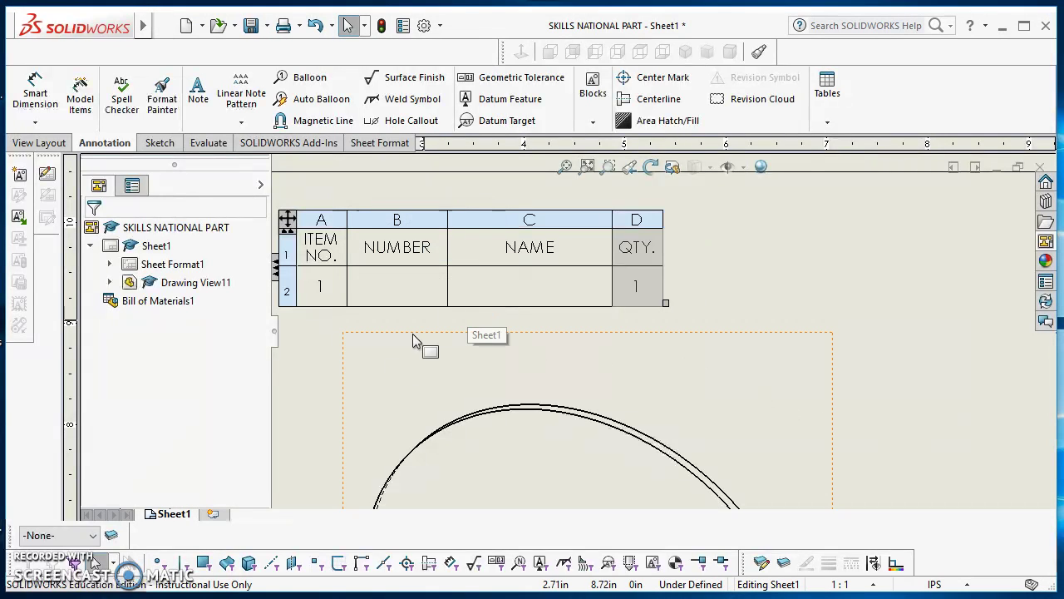
# Shorten the ITEM NO. column header of the bill of materials to ITEM.
pyautogui.moveTo(408, 356); pyautogui.dragTo(618, 386, button='middle')
pyautogui.scroll(-1, 607, 366)
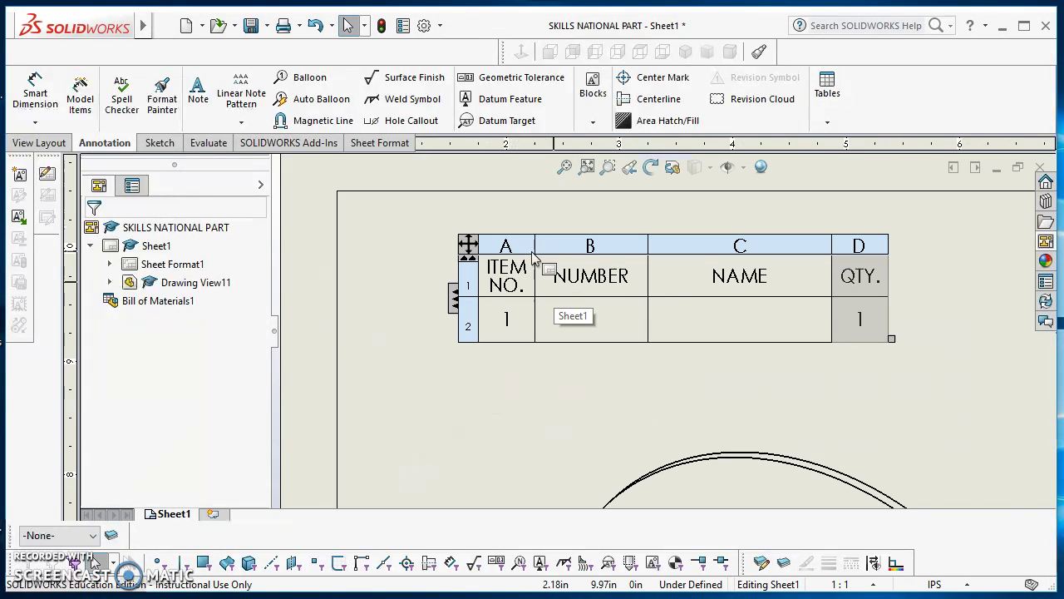
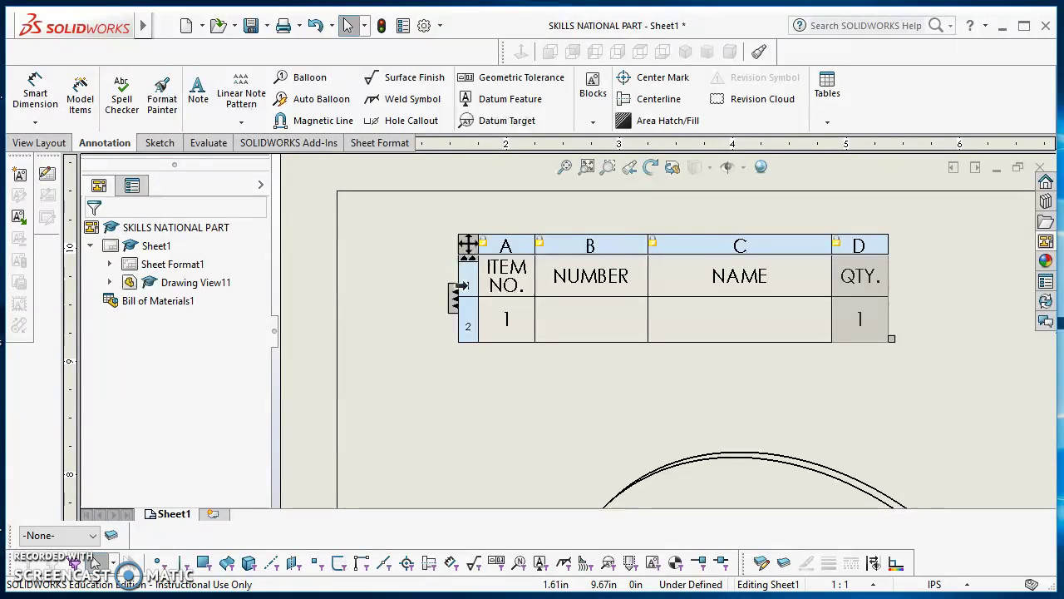
pyautogui.doubleClick(515, 285)
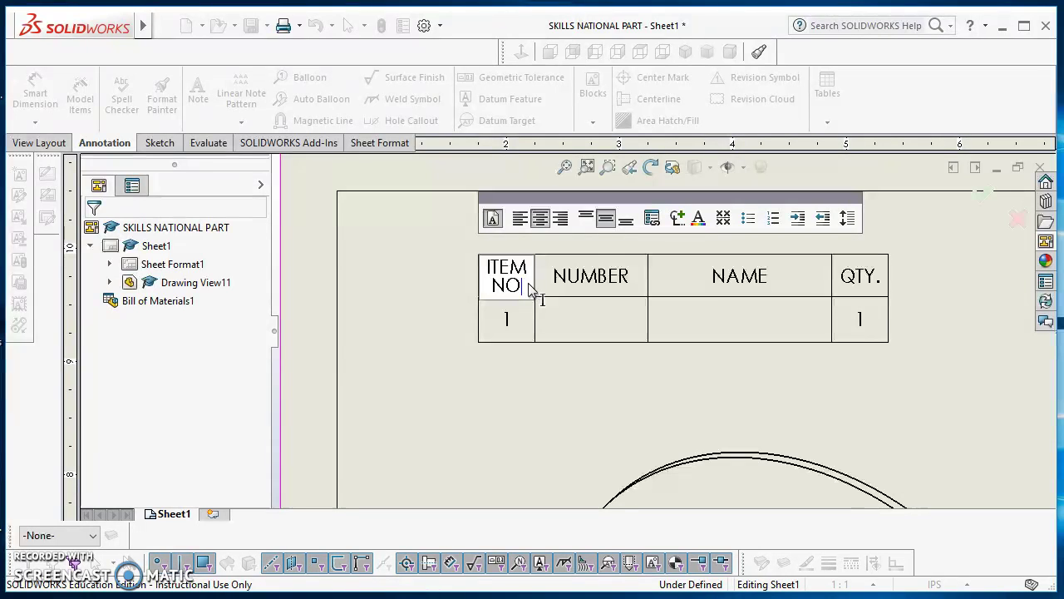
pyautogui.press('BackSpace')
pyautogui.press('BackSpace')
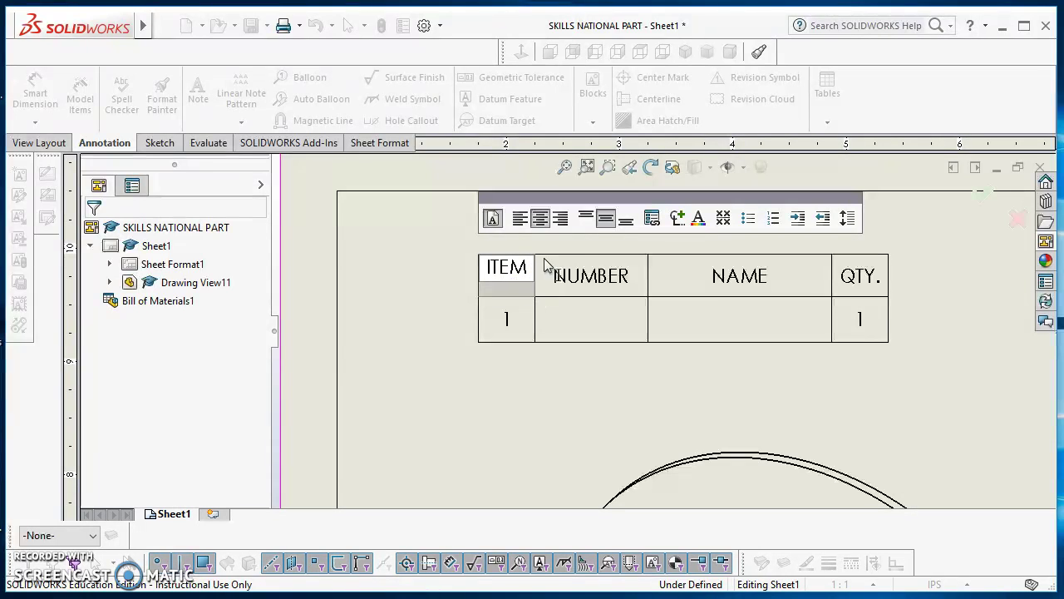
pyautogui.click(405, 276)
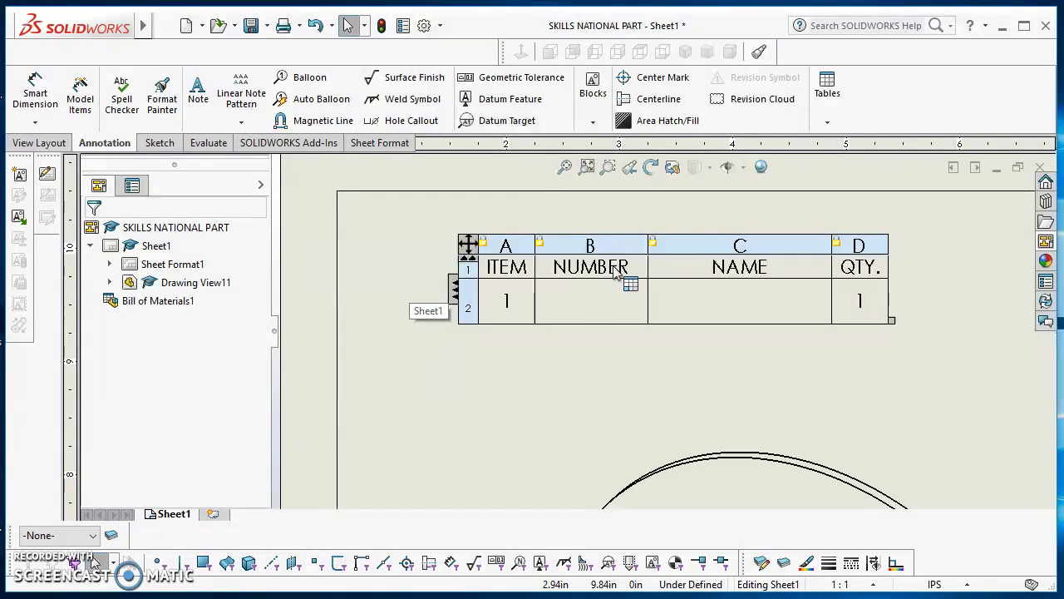
# Show the title row above the bill of materials headers and change its text to PARTS LIST.
pyautogui.scroll(-2, 748, 282)
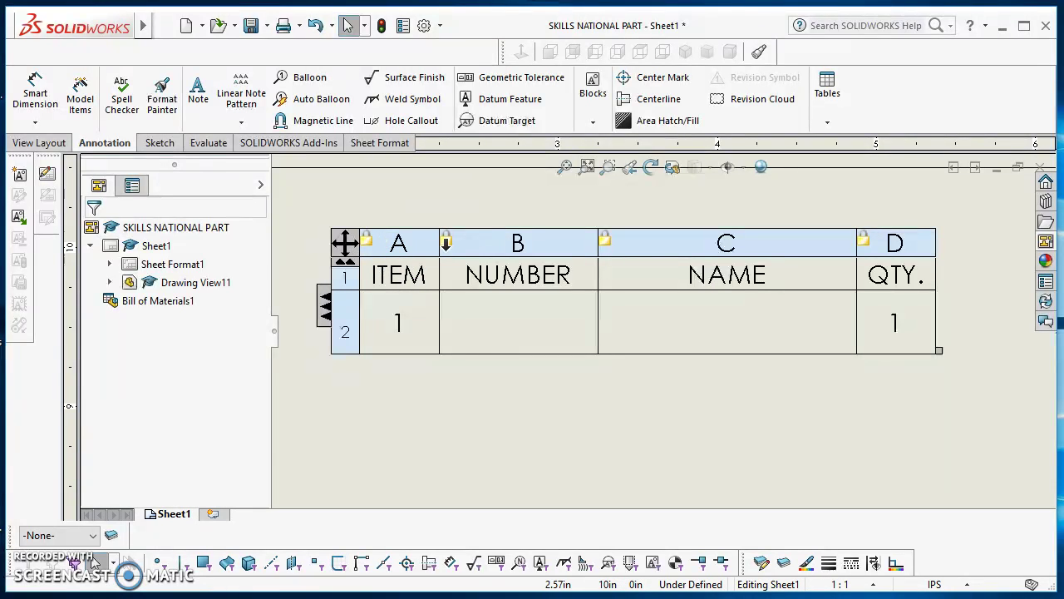
pyautogui.click(345, 271)
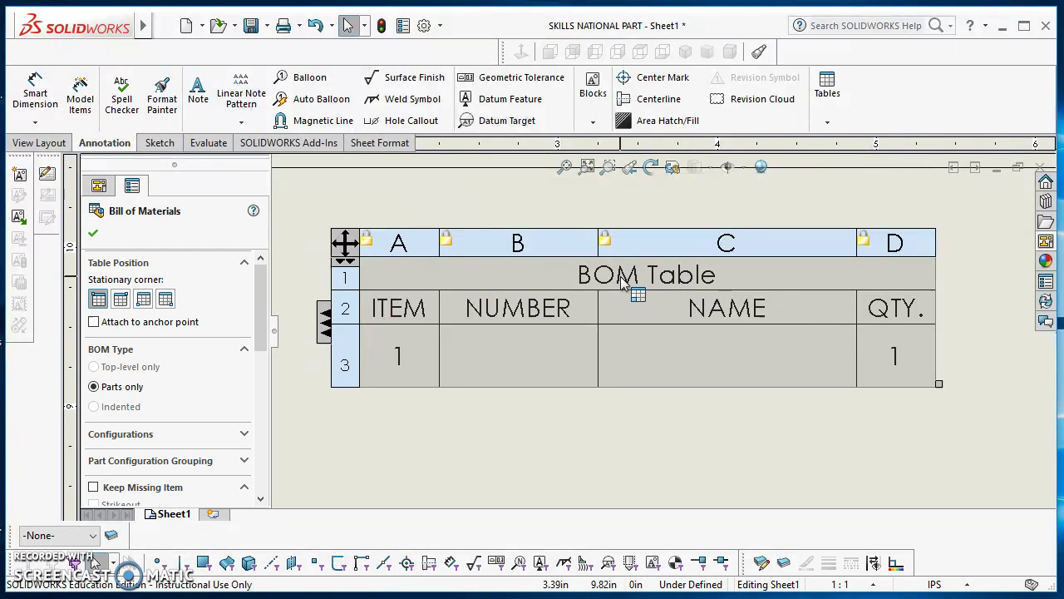
pyautogui.click(571, 274)
pyautogui.doubleClick(574, 275)
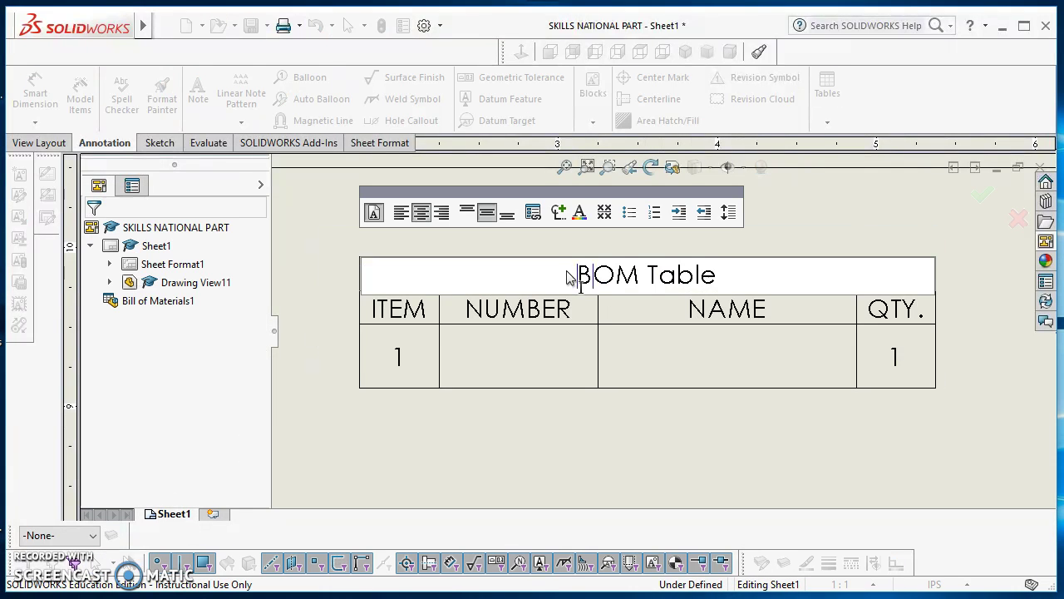
pyautogui.moveTo(574, 276); pyautogui.dragTo(732, 297)
pyautogui.write('part')
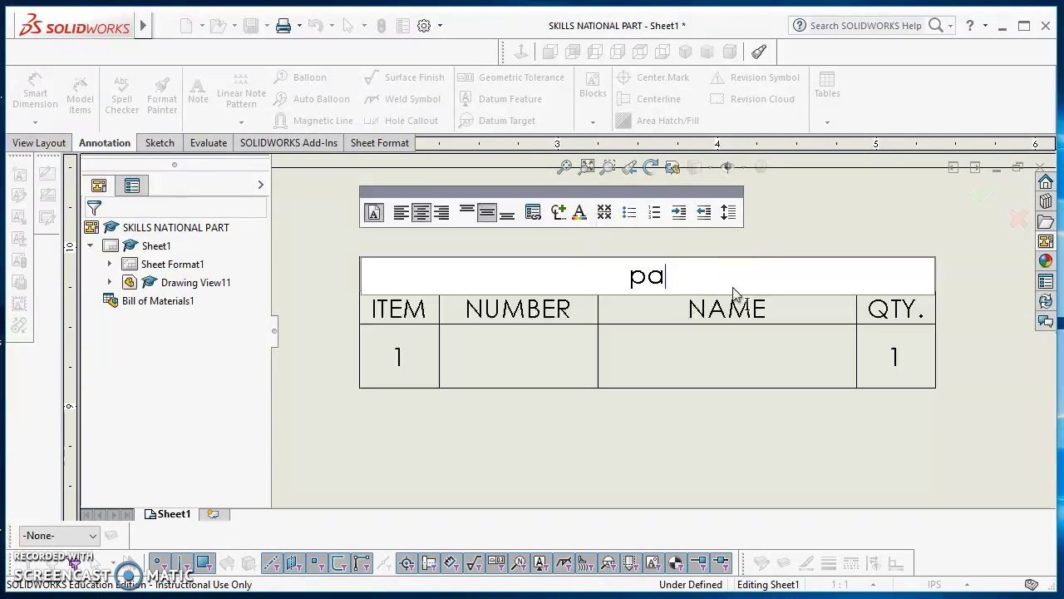
pyautogui.press('BackSpace')
pyautogui.press('BackSpace')
pyautogui.write('PARTS LIST')
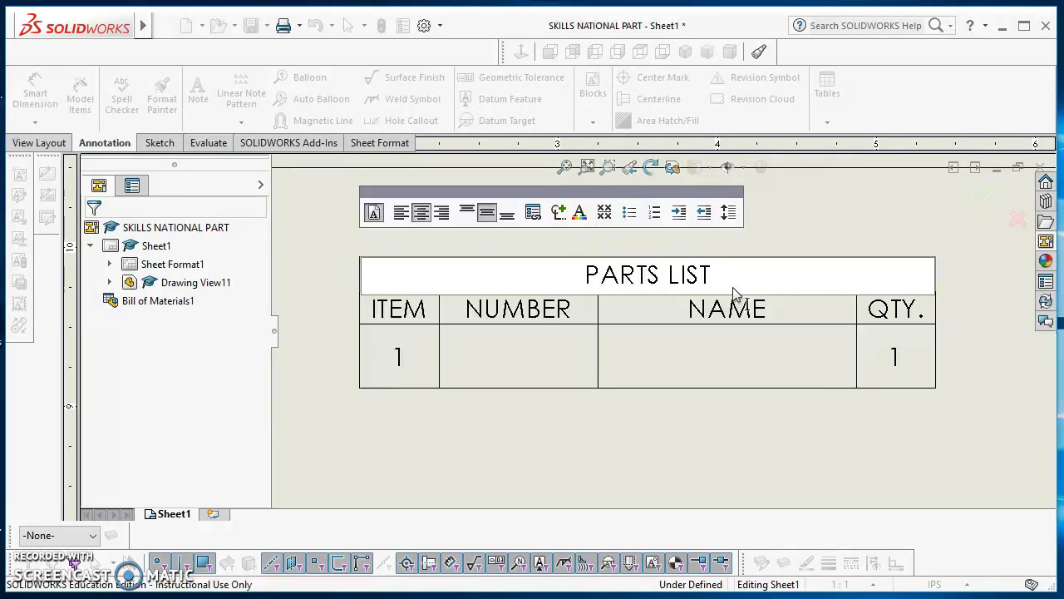
pyautogui.click(818, 232)
pyautogui.click(625, 341)
pyautogui.press('Escape')
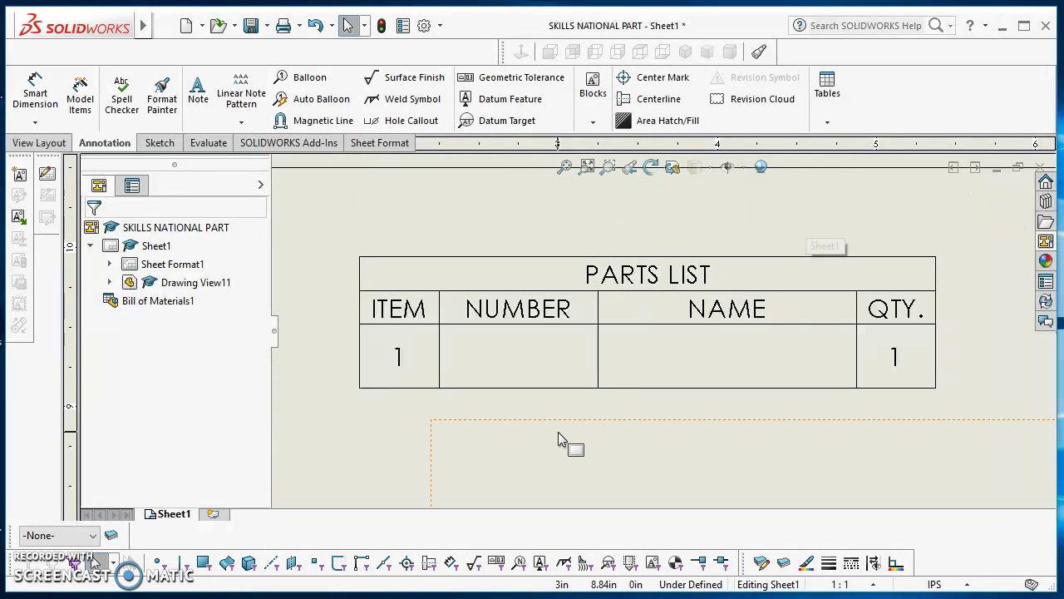
pyautogui.click(549, 370)
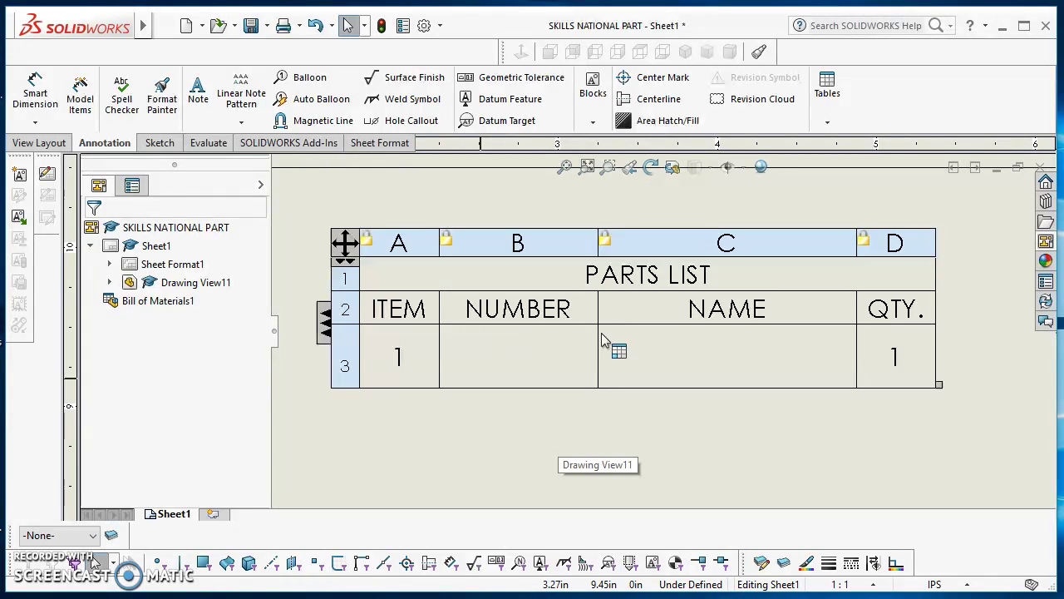
# Flip the bill of materials so its header and PARTS LIST title rows sit at the bottom of the table.
pyautogui.click(346, 246)
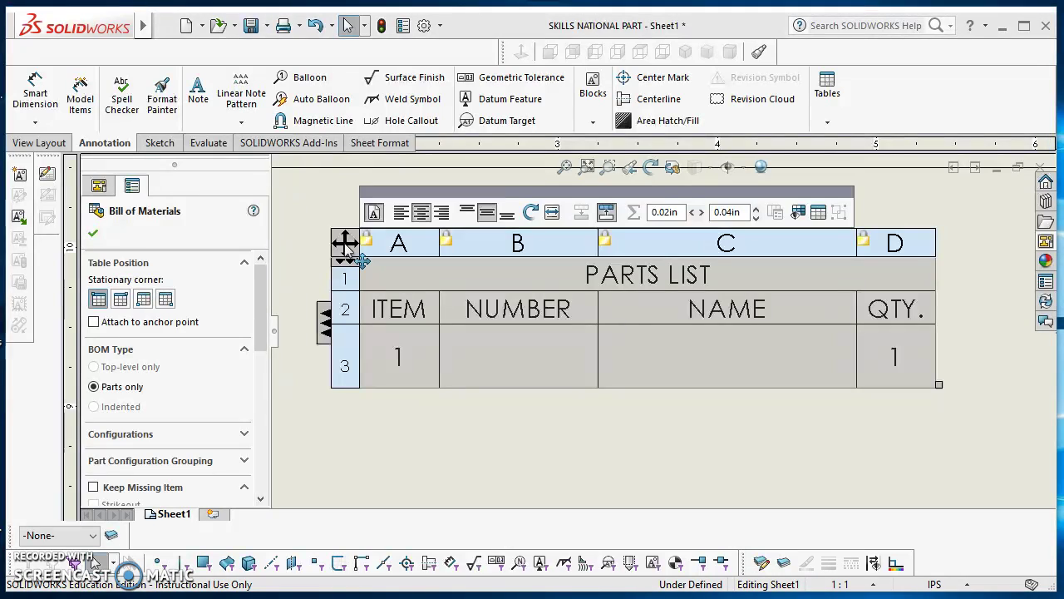
pyautogui.click(819, 213)
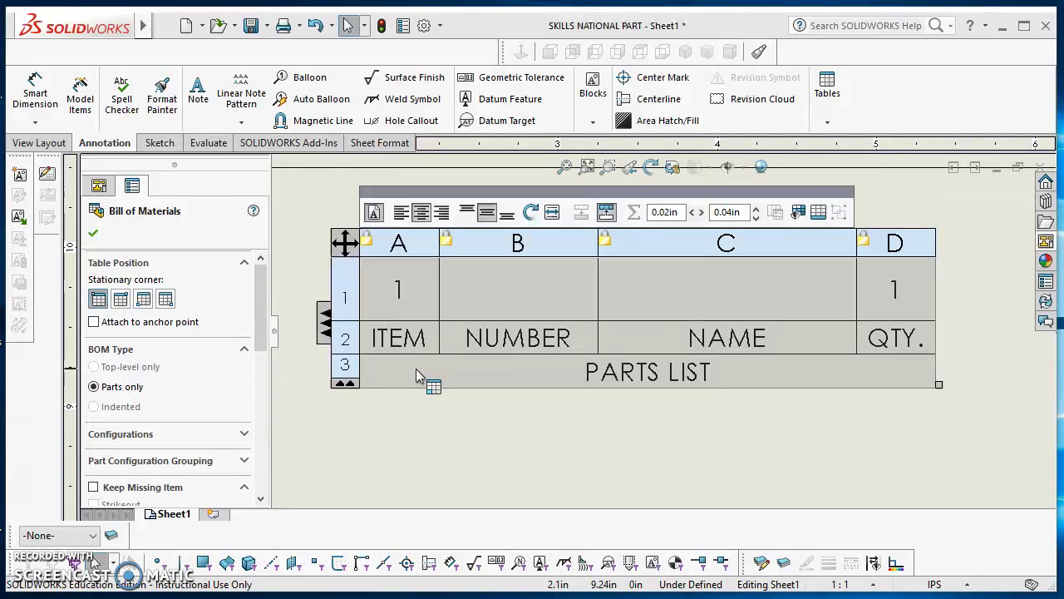
pyautogui.click(295, 227)
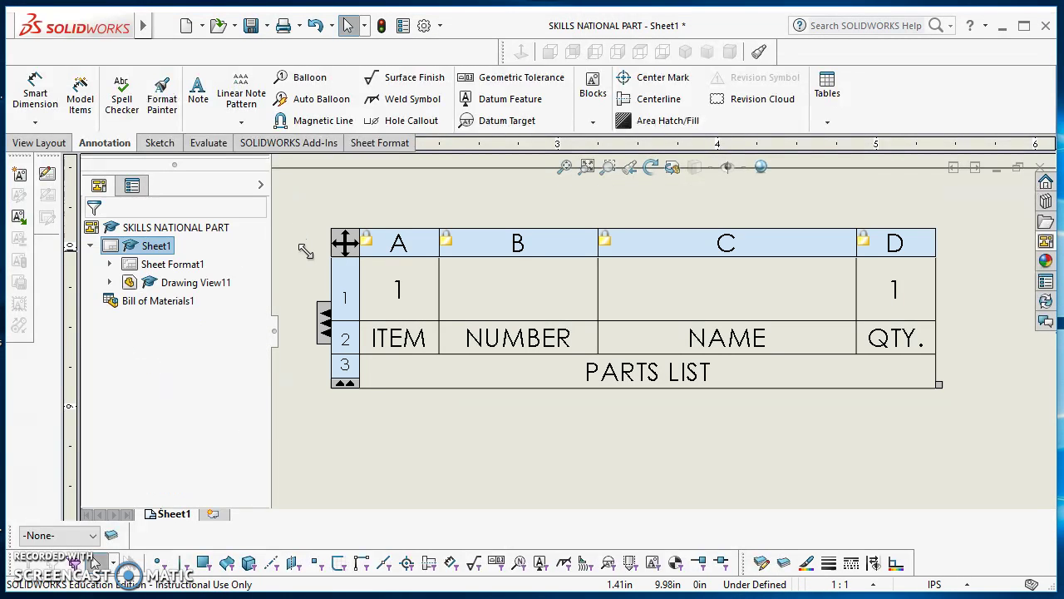
# Set the height of the PARTS LIST title row in the bill of materials to 0.25 in.
pyautogui.click(338, 367)
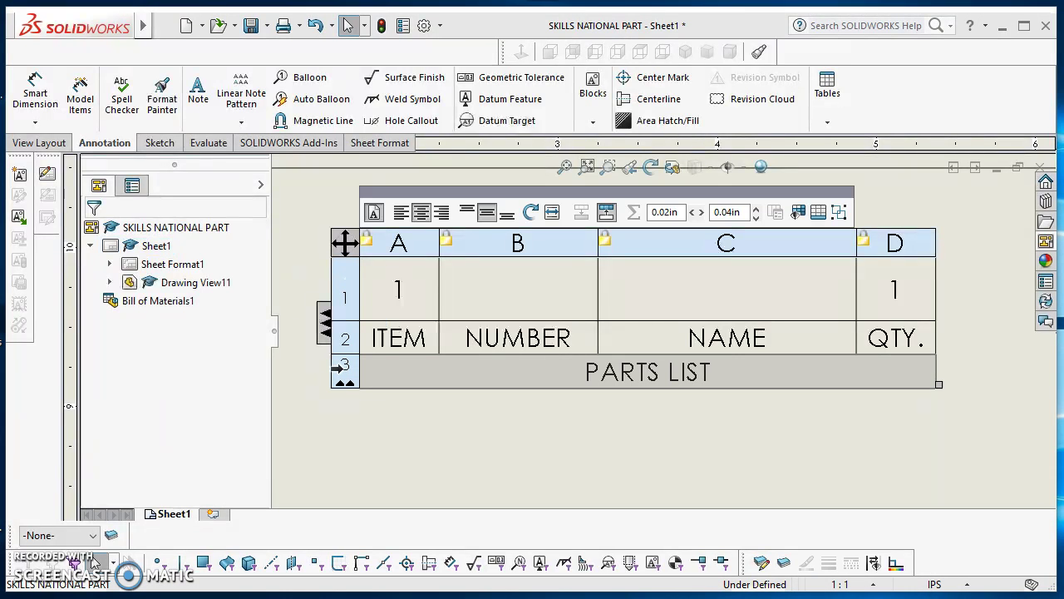
pyautogui.rightClick(340, 367)
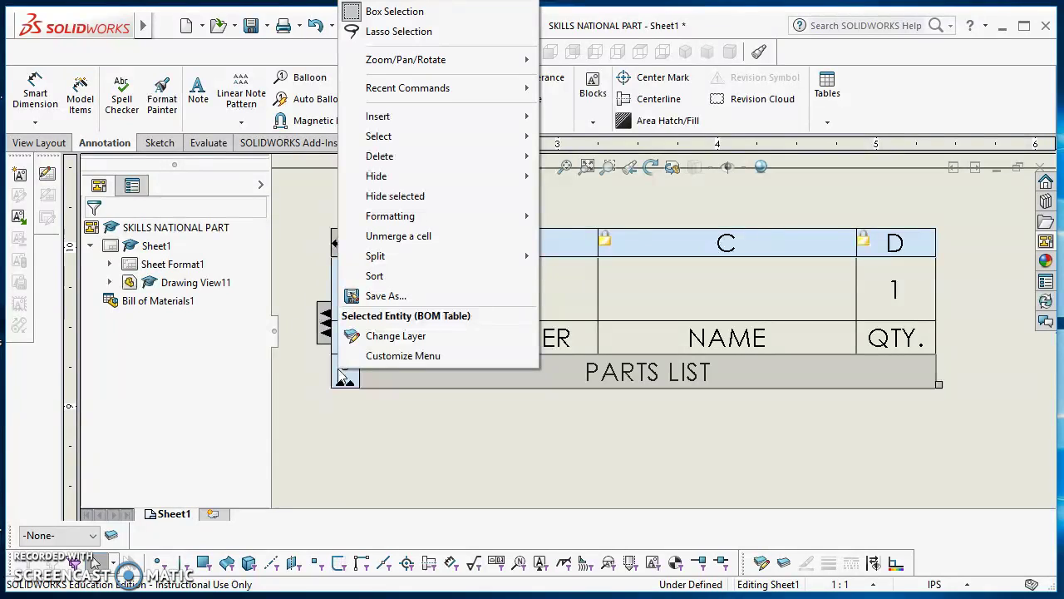
pyautogui.moveTo(511, 217)
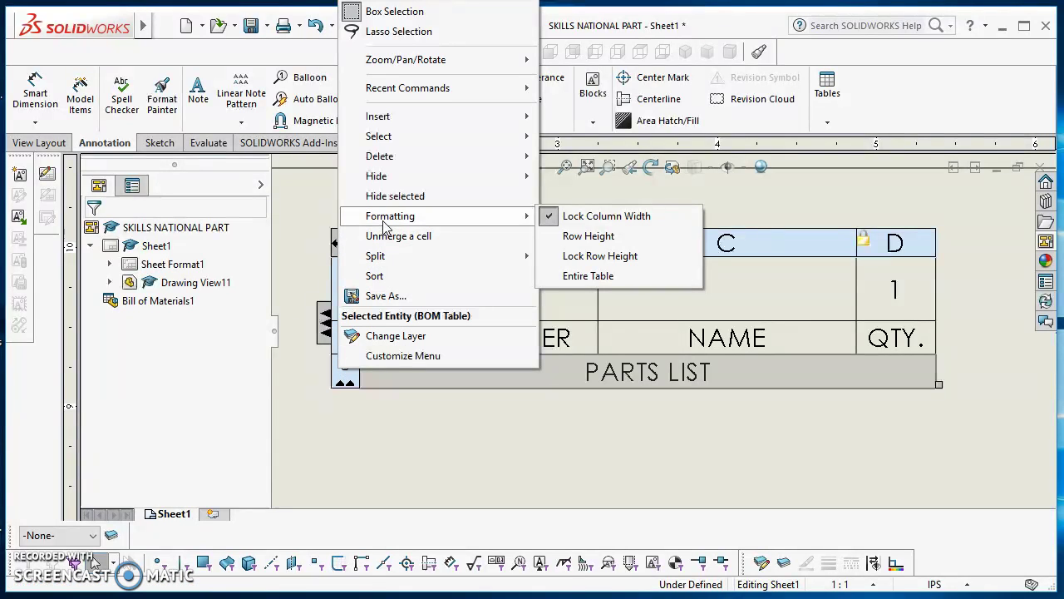
pyautogui.click(609, 240)
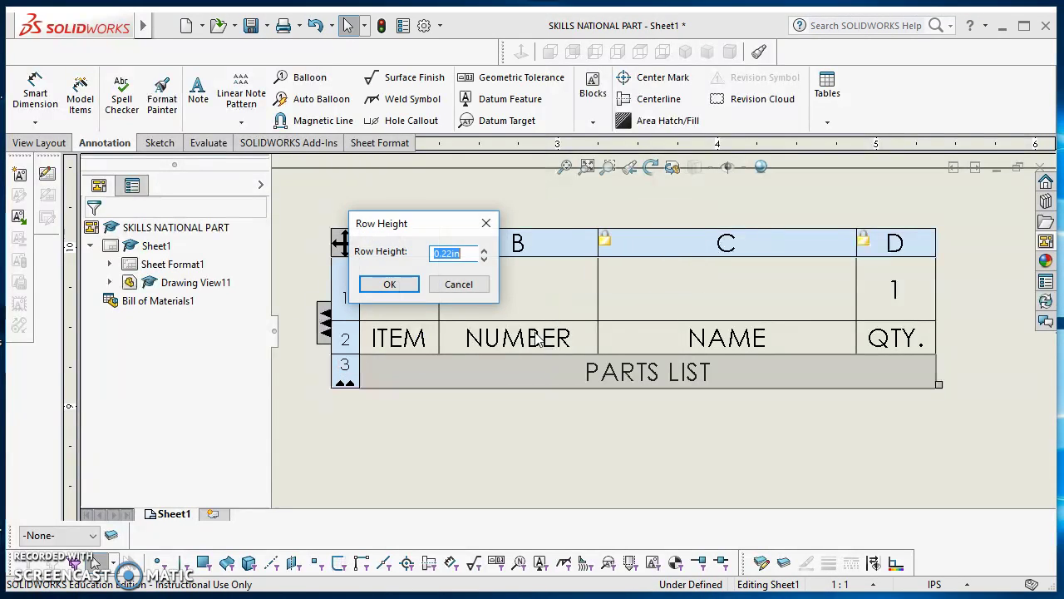
pyautogui.write('.25')
pyautogui.press('Return')
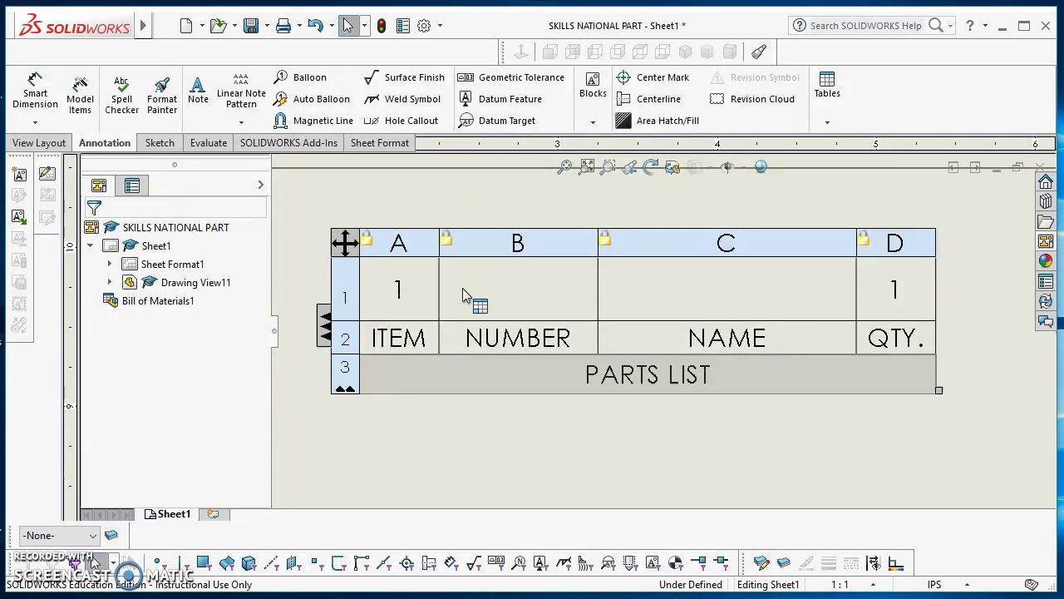
# Set the height of the column header row in the bill of materials to 0.25 in.
pyautogui.rightClick(345, 341)
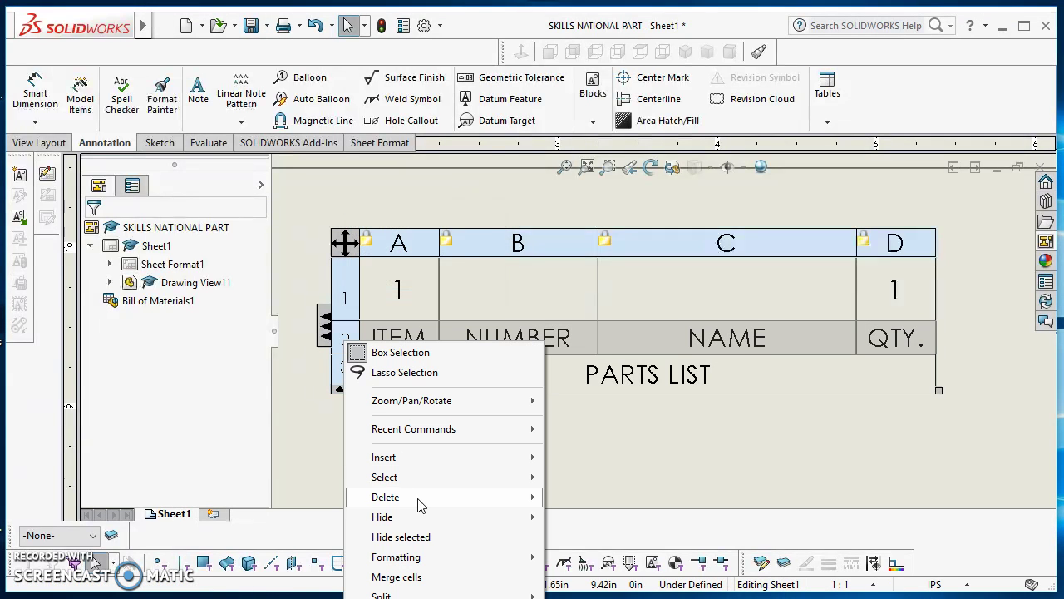
pyautogui.moveTo(449, 557)
pyautogui.click(611, 577)
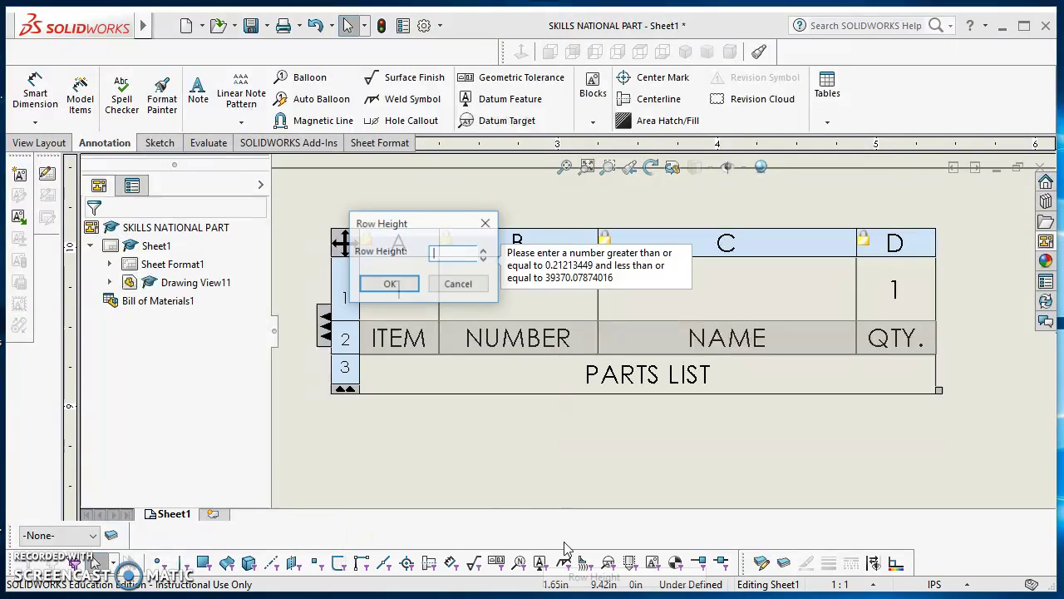
pyautogui.write('.25')
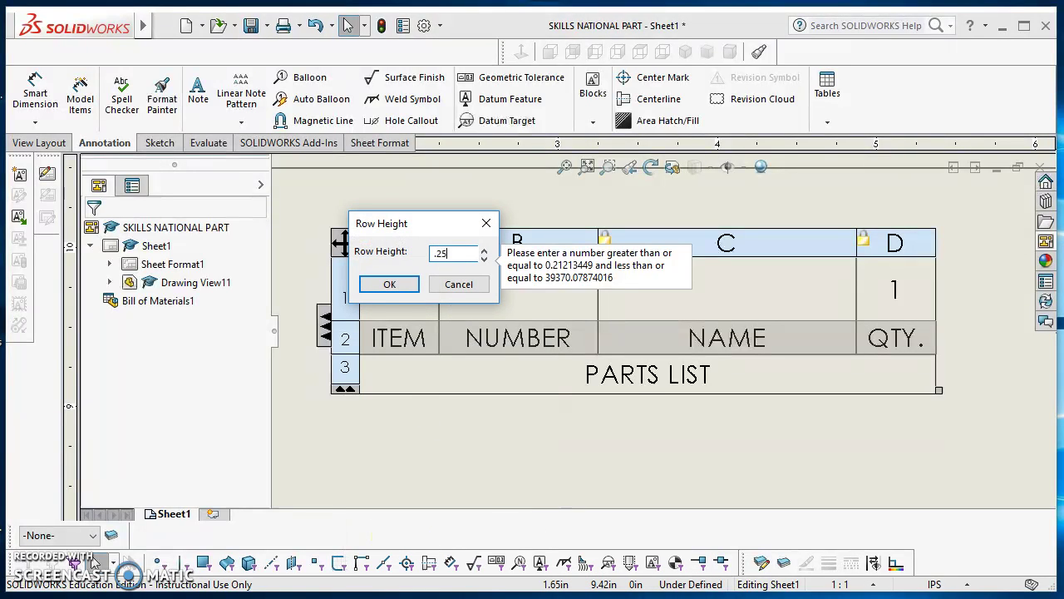
pyautogui.press('Return')
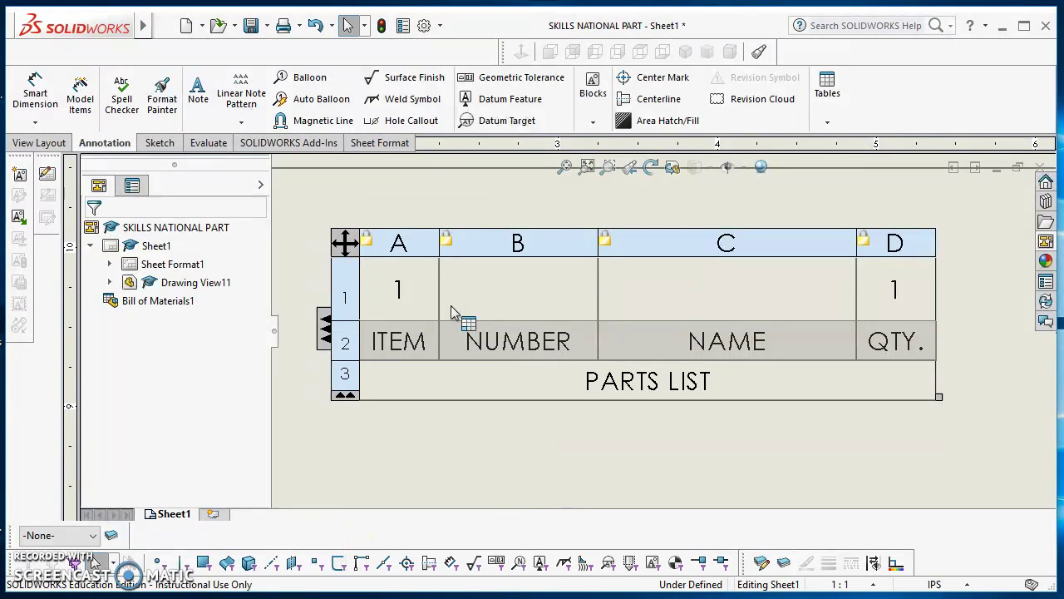
# Set the height of the item 1 row in the bill of materials to 0.25 in.
pyautogui.rightClick(345, 295)
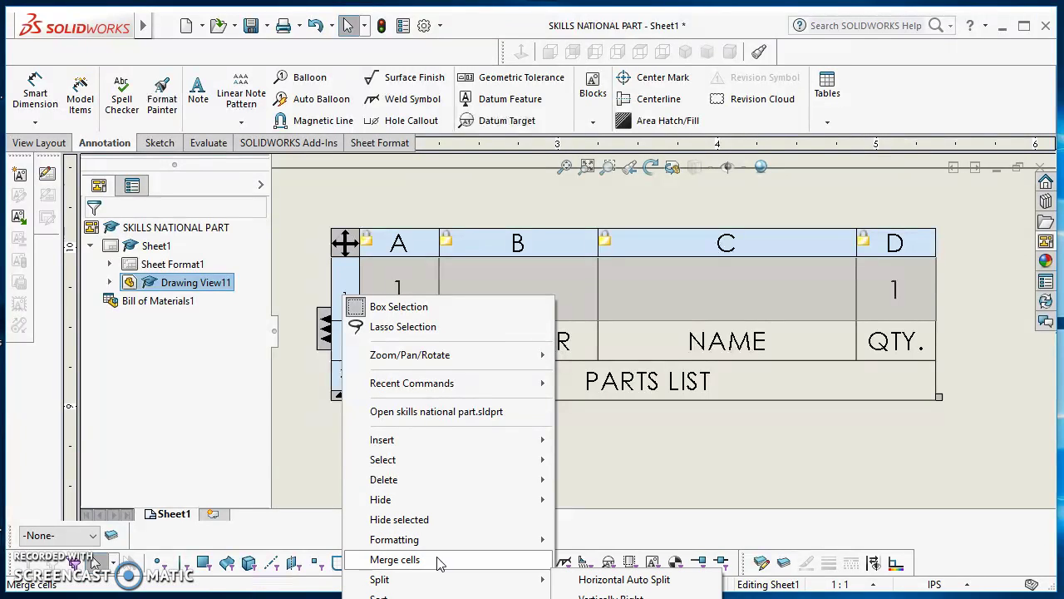
pyautogui.moveTo(428, 540)
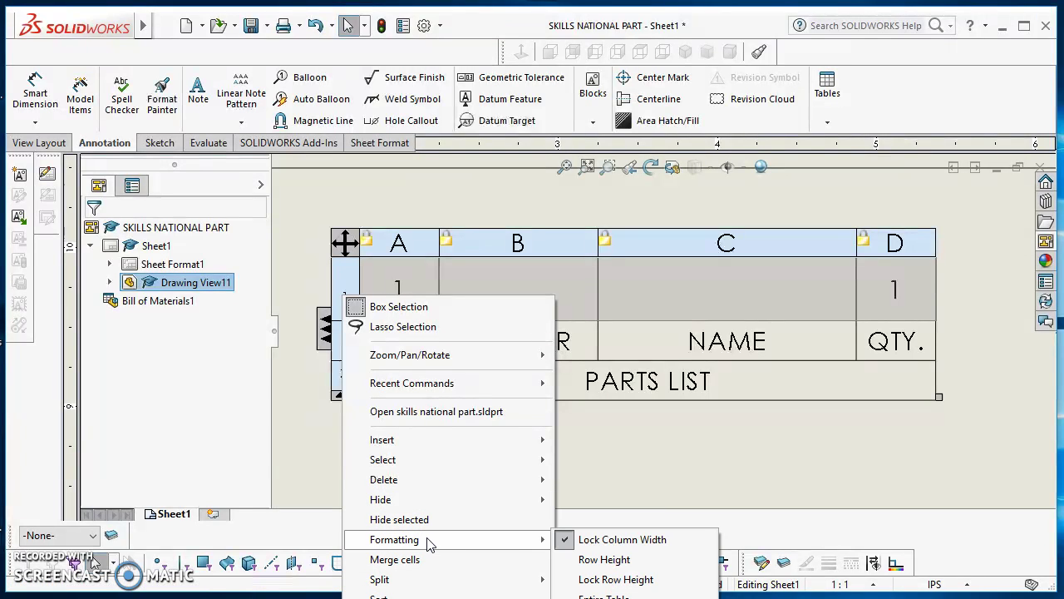
pyautogui.click(606, 559)
pyautogui.press('BackSpace')
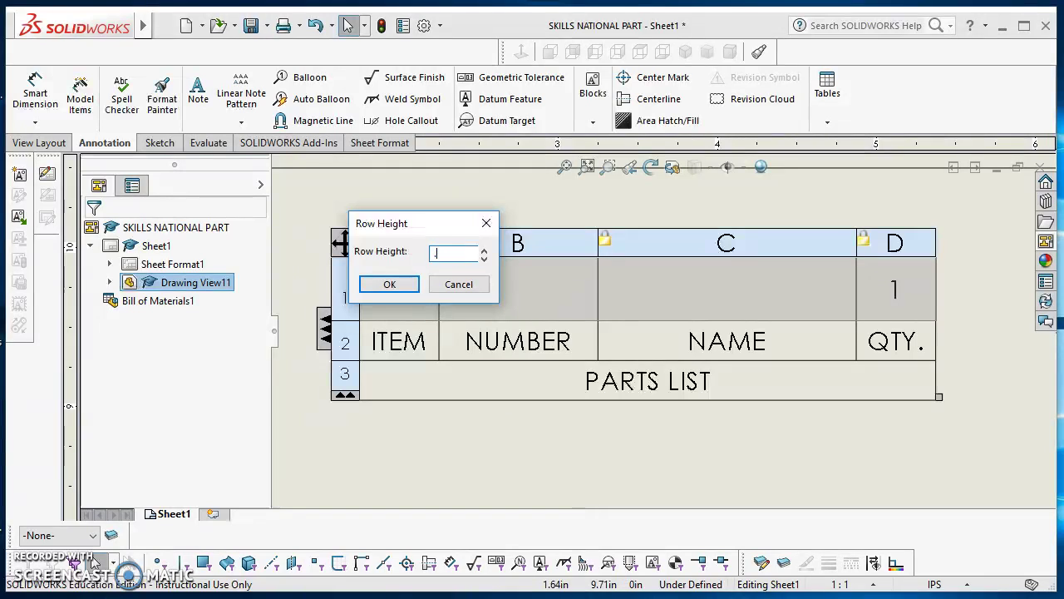
pyautogui.write('.25')
pyautogui.press('Return')
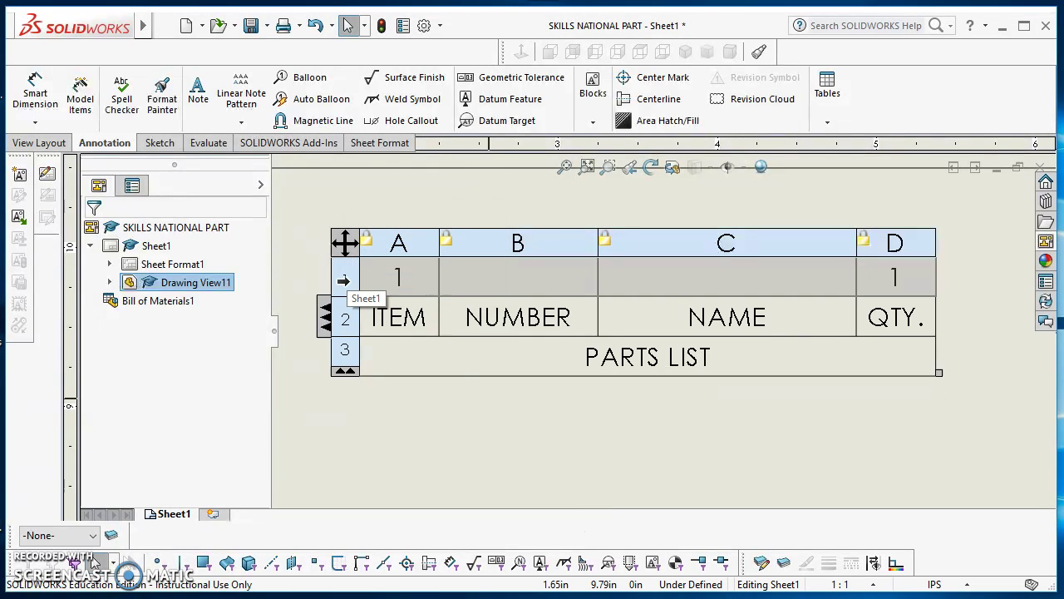
# Lock the row height of the item 1 row in the bill of materials.
pyautogui.rightClick(345, 283)
pyautogui.moveTo(537, 526)
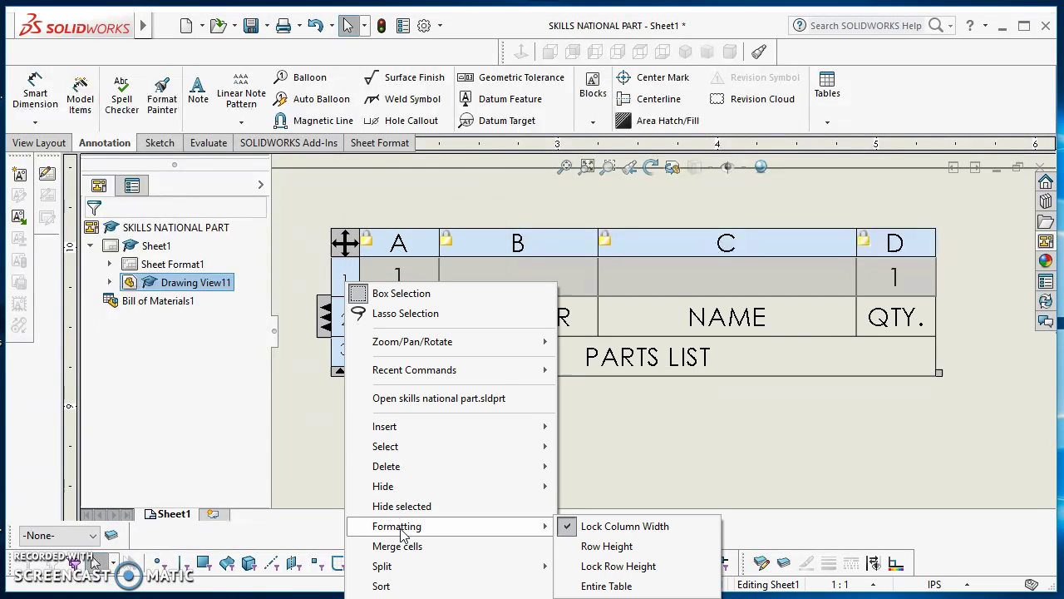
pyautogui.click(635, 573)
pyautogui.rightClick(321, 308)
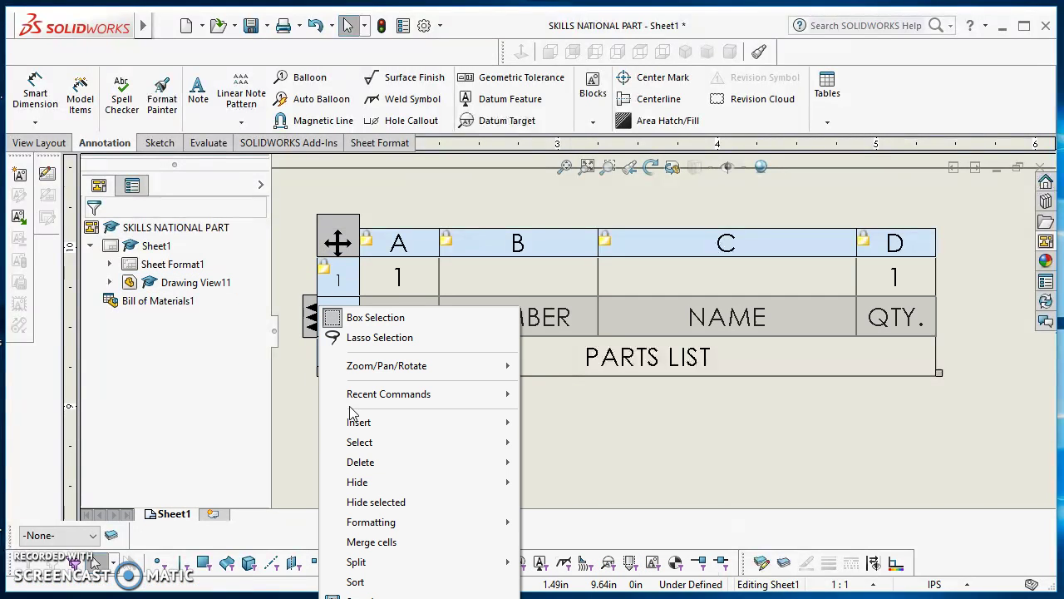
pyautogui.moveTo(399, 524)
pyautogui.click(573, 541)
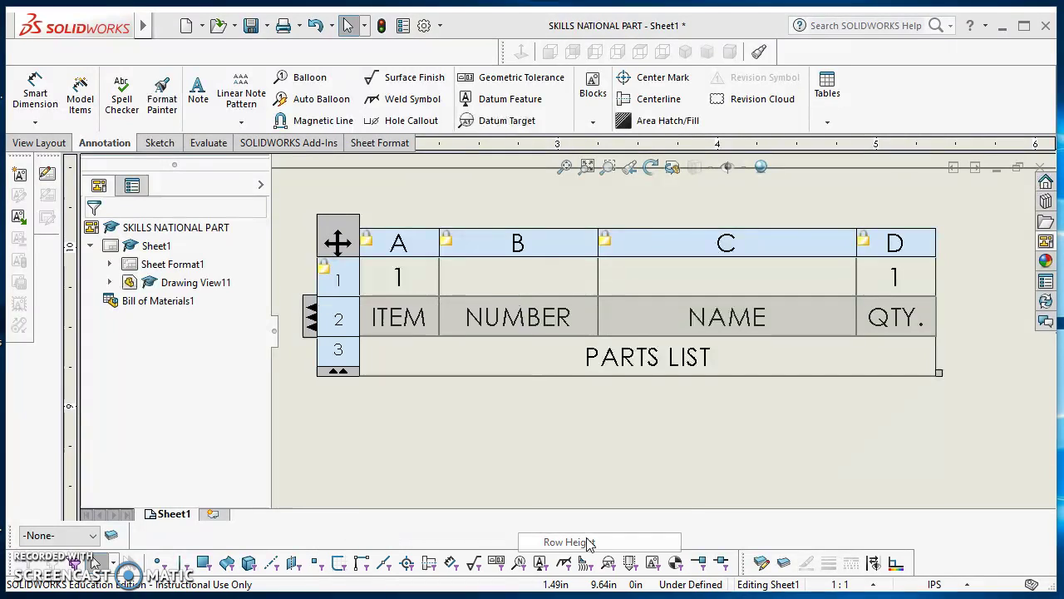
pyautogui.click(460, 285)
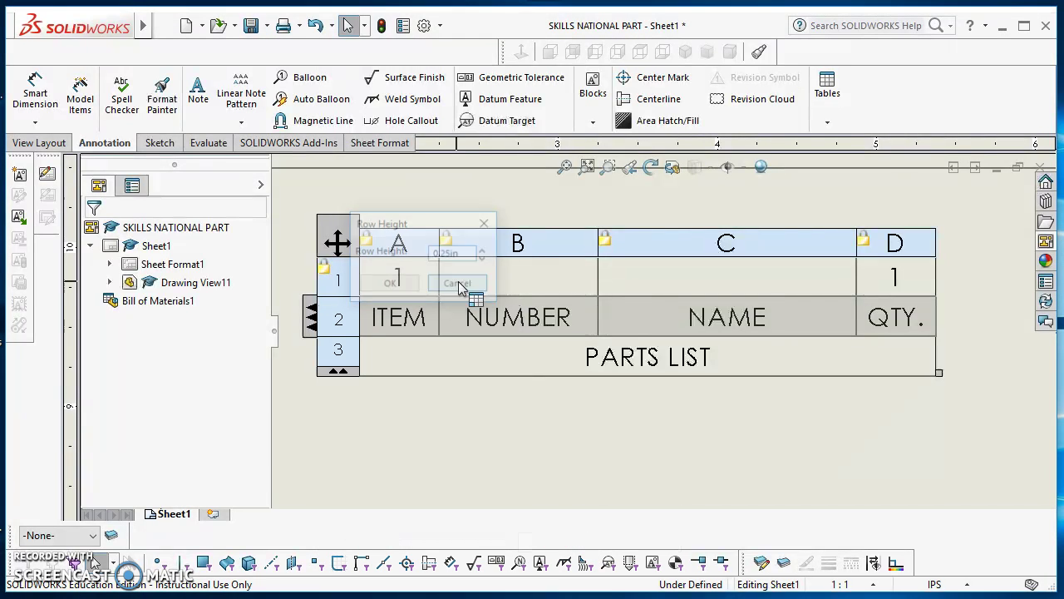
# Lock the row heights of the column header row and the PARTS LIST title row.
pyautogui.rightClick(338, 315)
pyautogui.moveTo(440, 532)
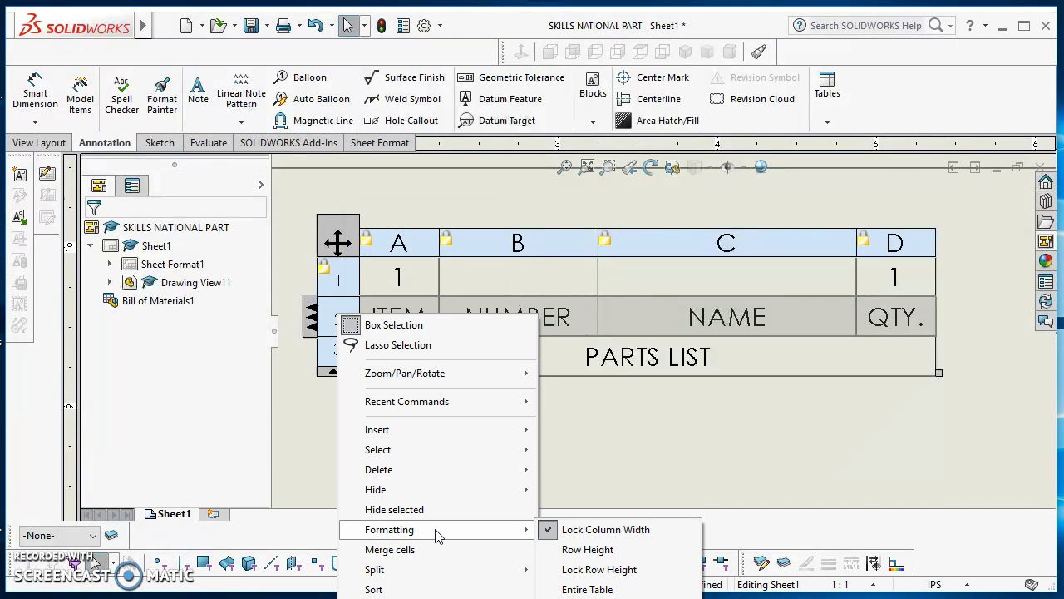
pyautogui.click(609, 569)
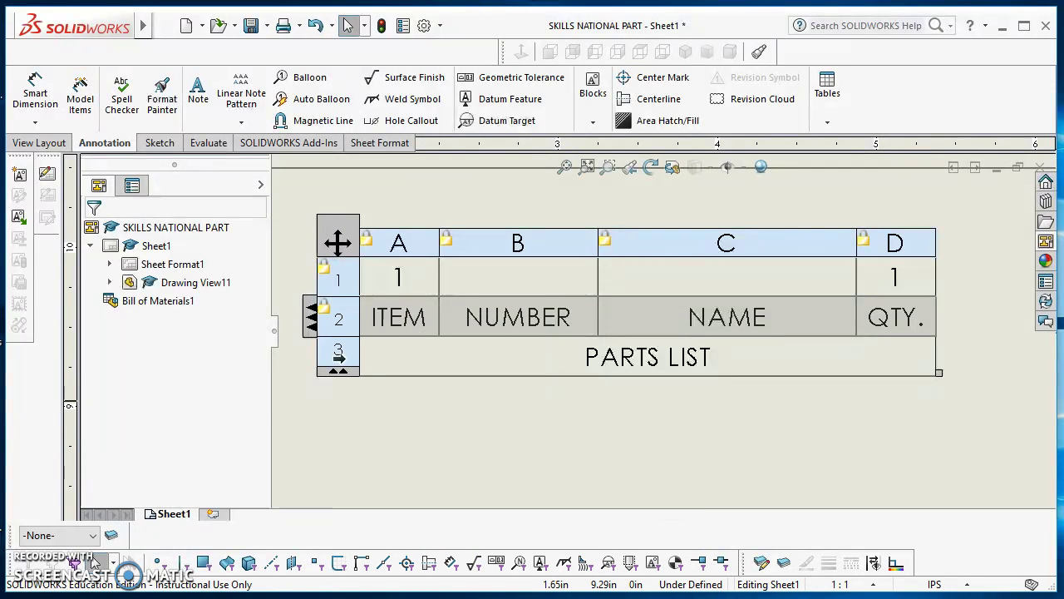
pyautogui.rightClick(338, 356)
pyautogui.moveTo(475, 202)
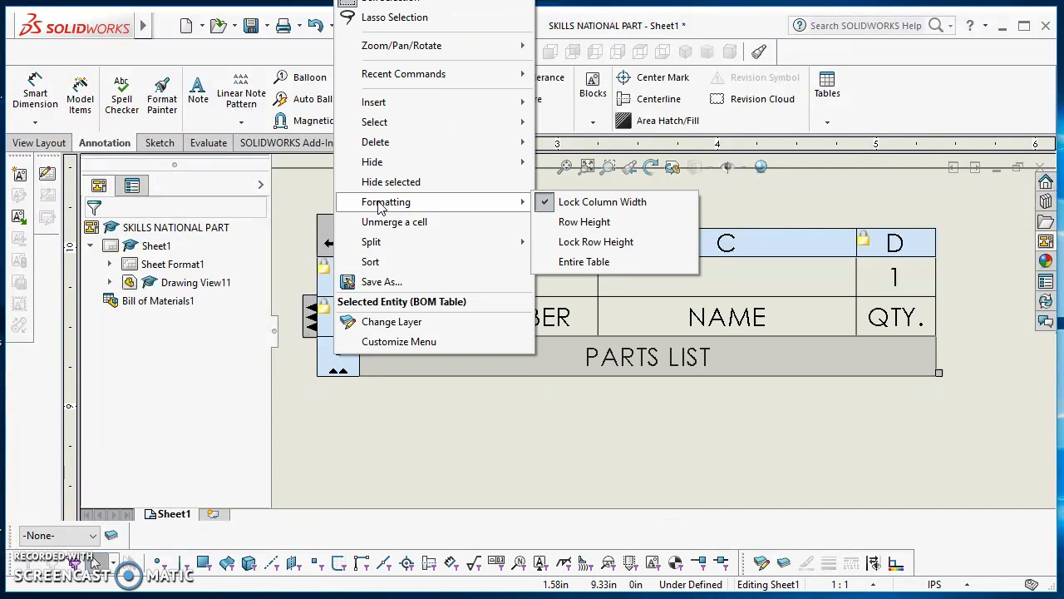
pyautogui.click(661, 243)
pyautogui.click(327, 409)
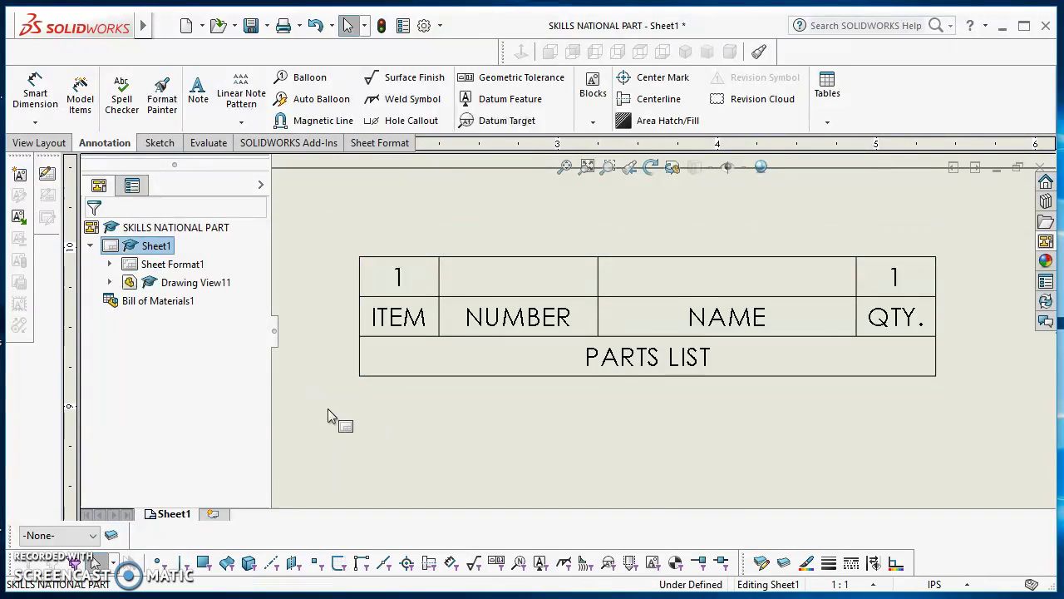
pyautogui.scroll(2, 316, 411)
pyautogui.click(576, 357)
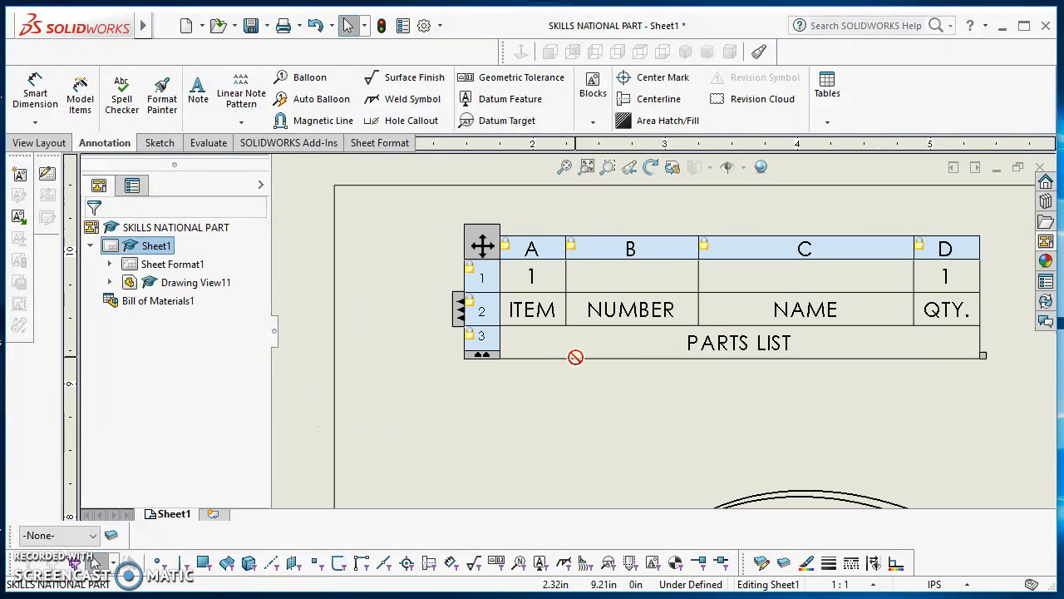
pyautogui.click(428, 451)
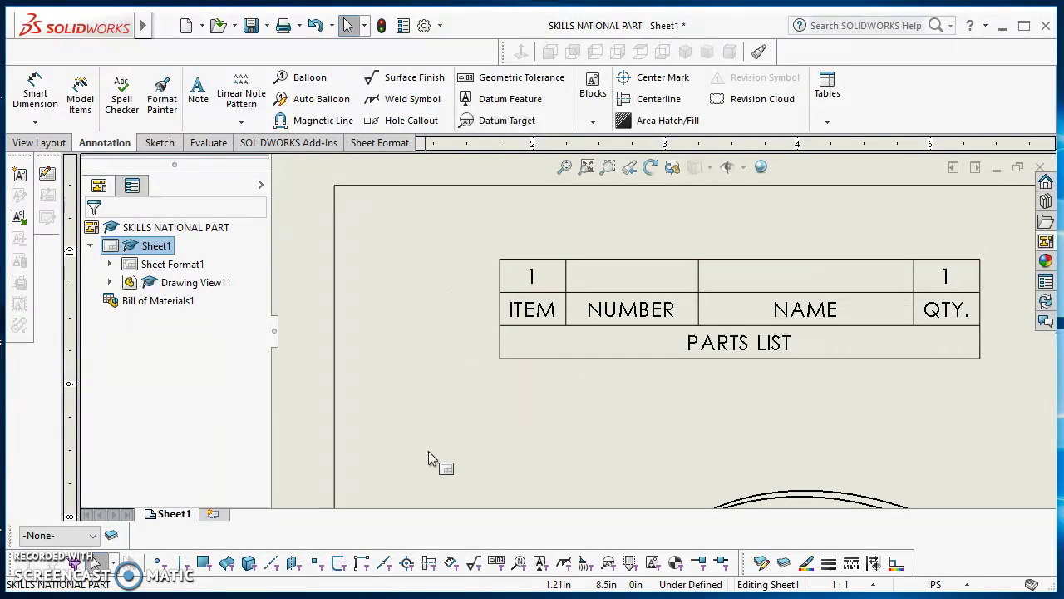
pyautogui.moveTo(432, 411); pyautogui.dragTo(387, 438, button='middle')
pyautogui.click(544, 376)
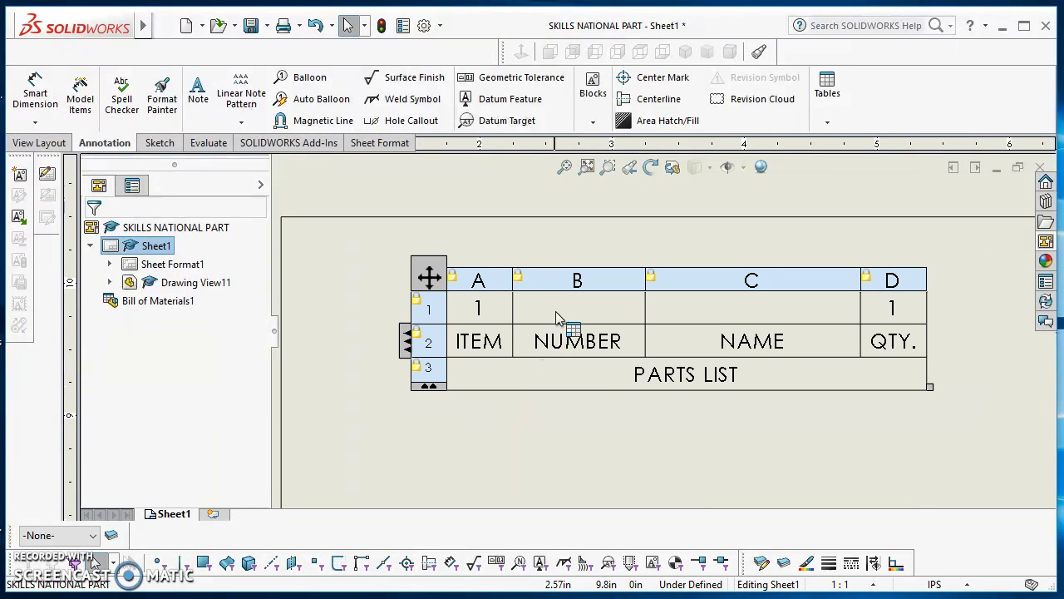
pyautogui.click(431, 279)
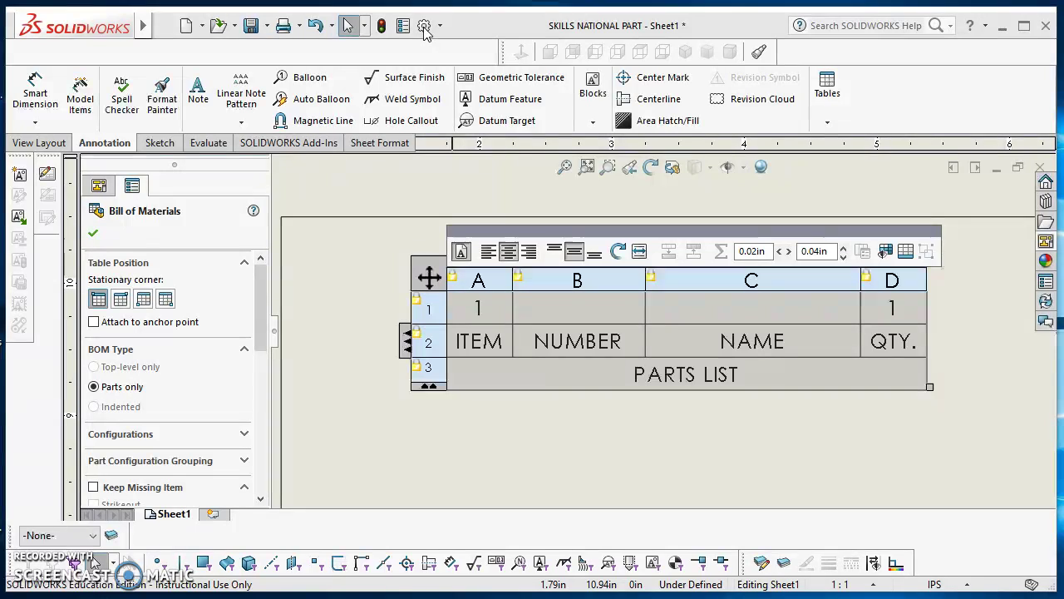
pyautogui.click(463, 254)
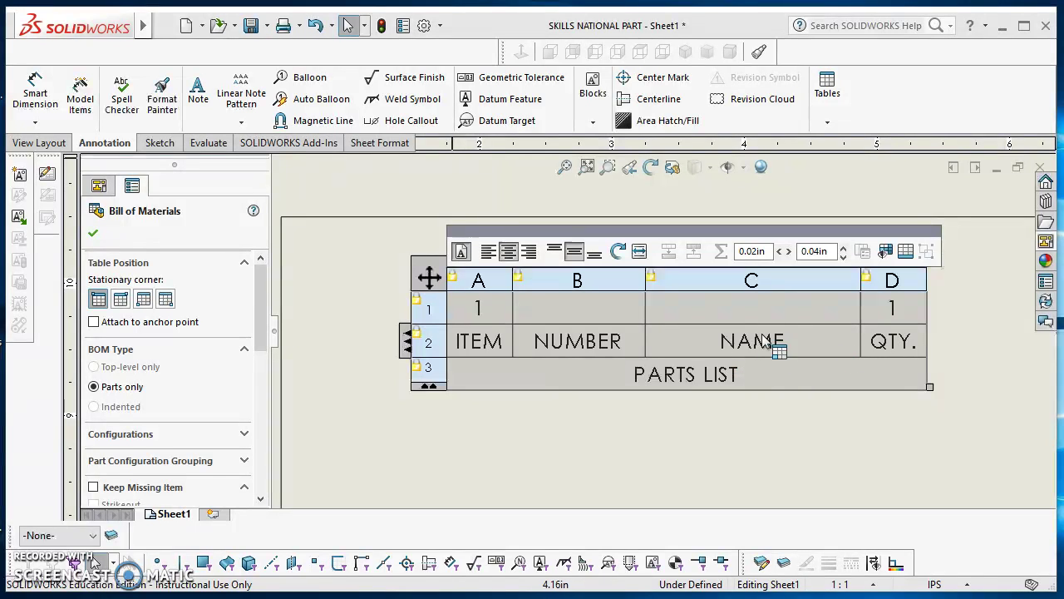
# Try left and right alignment on the NAME header cell and return it to centre alignment.
pyautogui.click(713, 349)
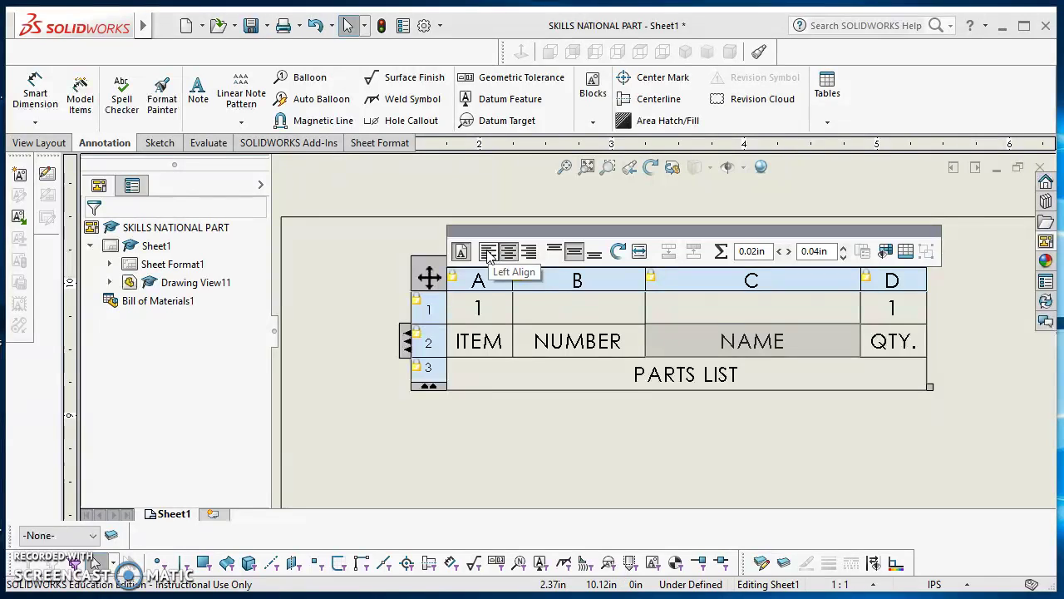
pyautogui.click(489, 252)
pyautogui.click(529, 252)
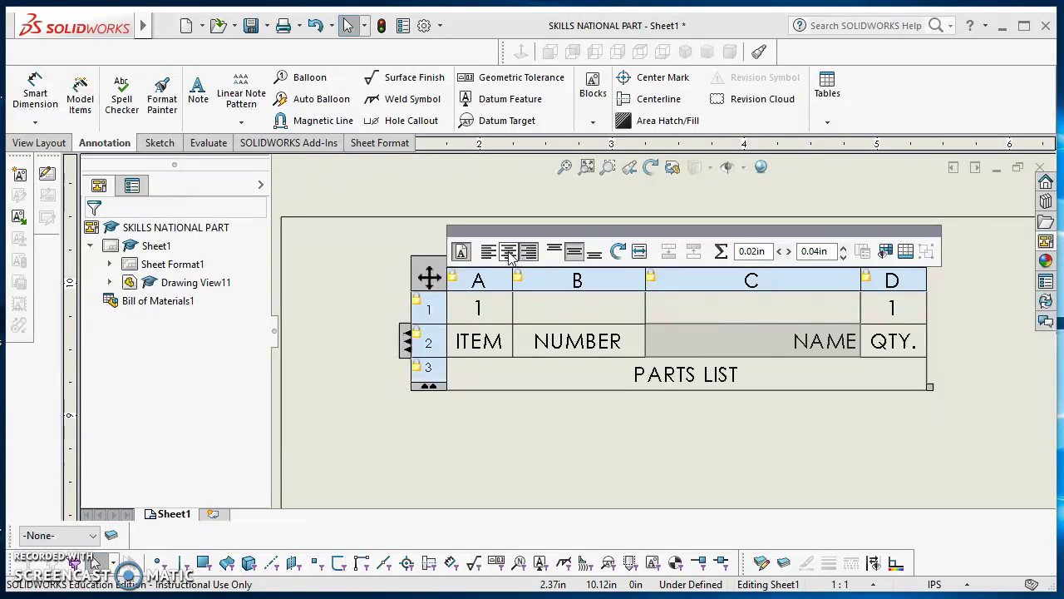
pyautogui.click(509, 252)
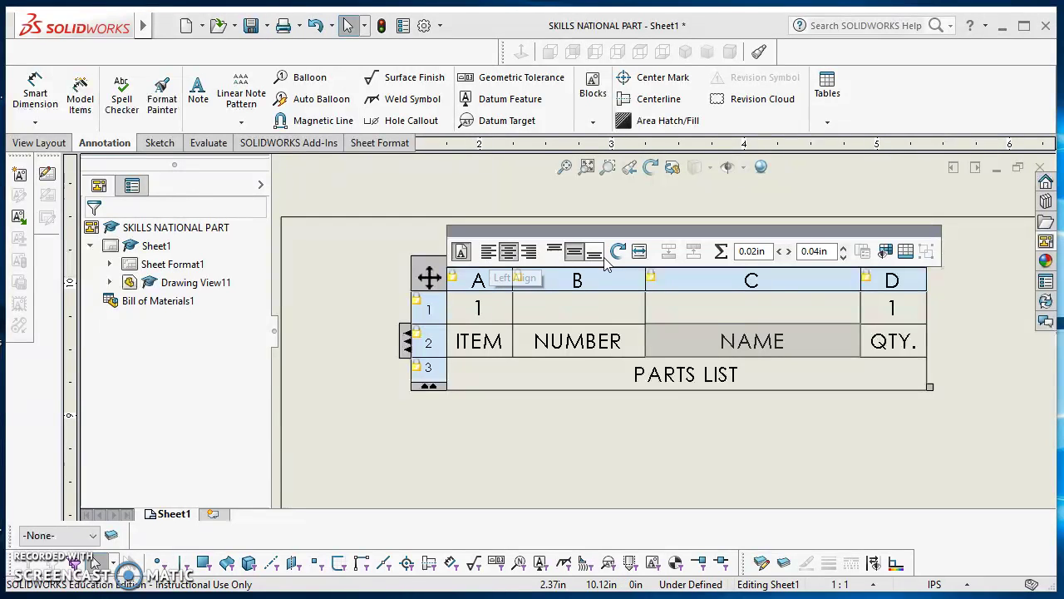
# Set the horizontal cell padding of the NUMBER column in the bill of materials to 0.0625 in.
pyautogui.click(538, 281)
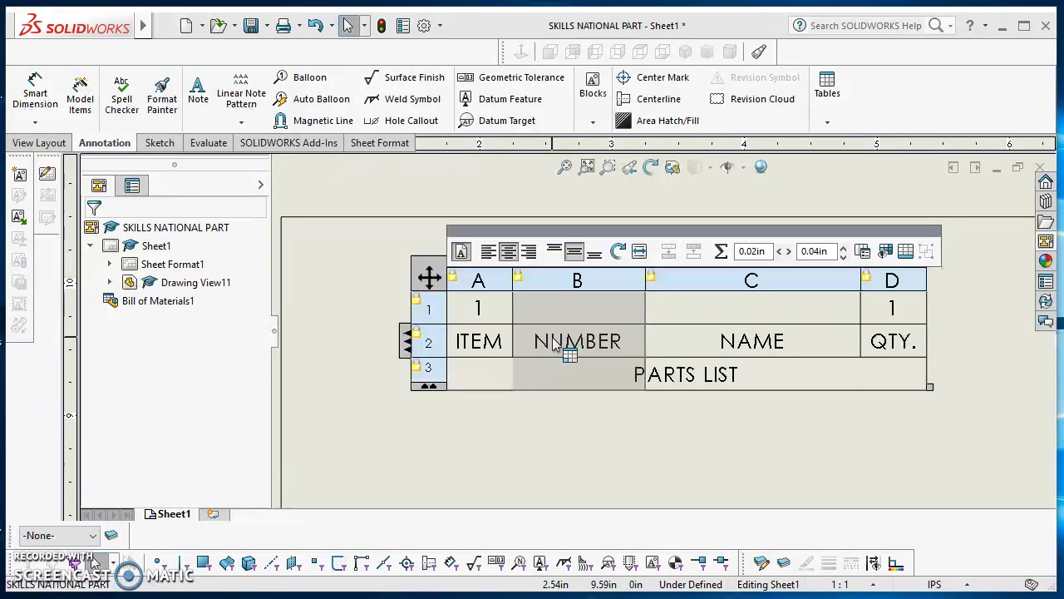
pyautogui.click(344, 391)
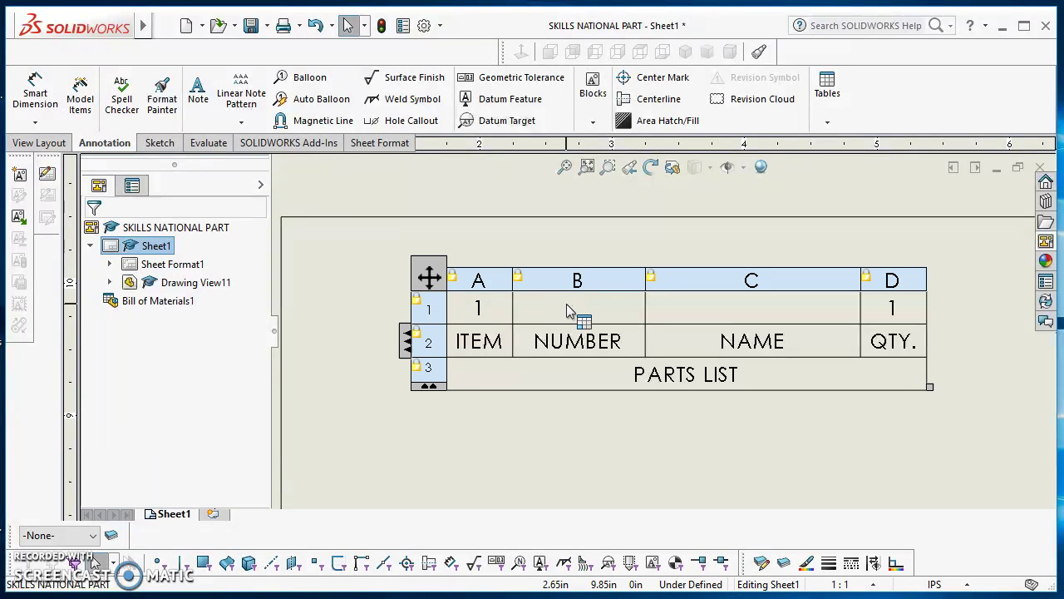
pyautogui.click(555, 280)
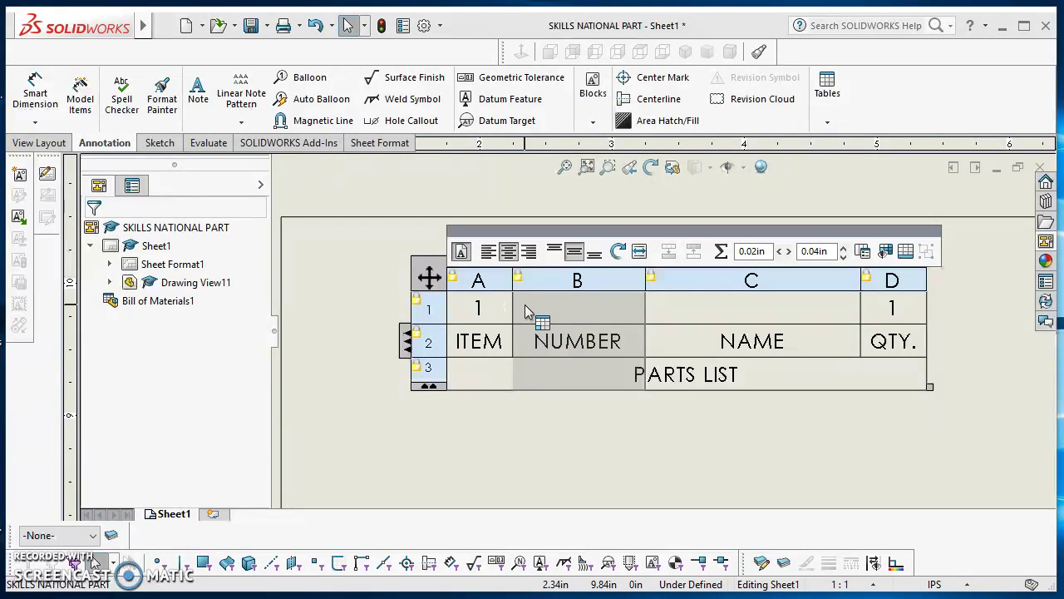
pyautogui.doubleClick(751, 250)
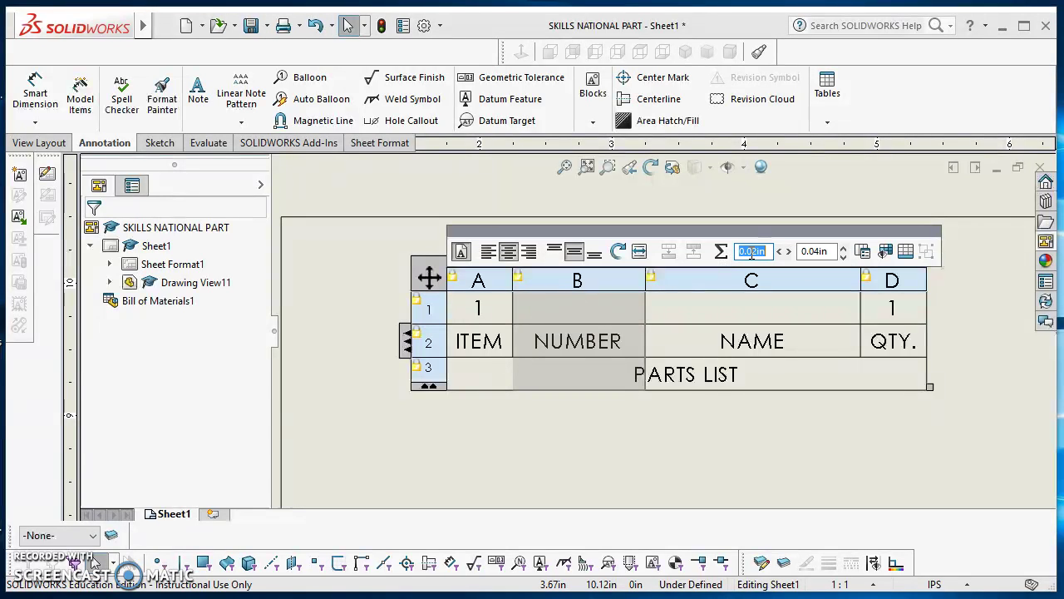
pyautogui.write('.0625')
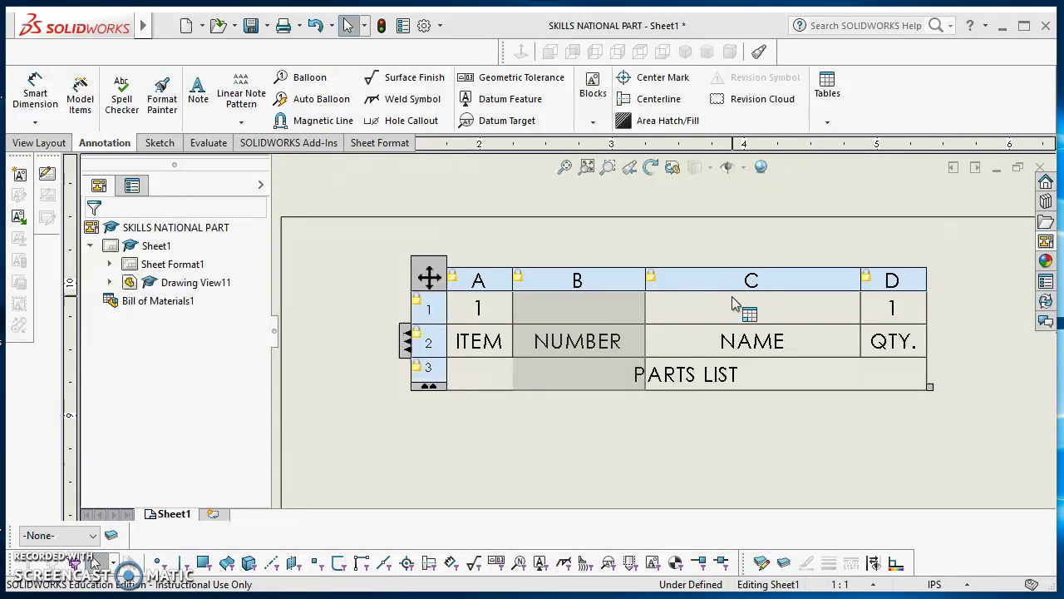
# Set the horizontal cell padding of the NAME column to 0.0625 in and deselect the table.
pyautogui.click(709, 280)
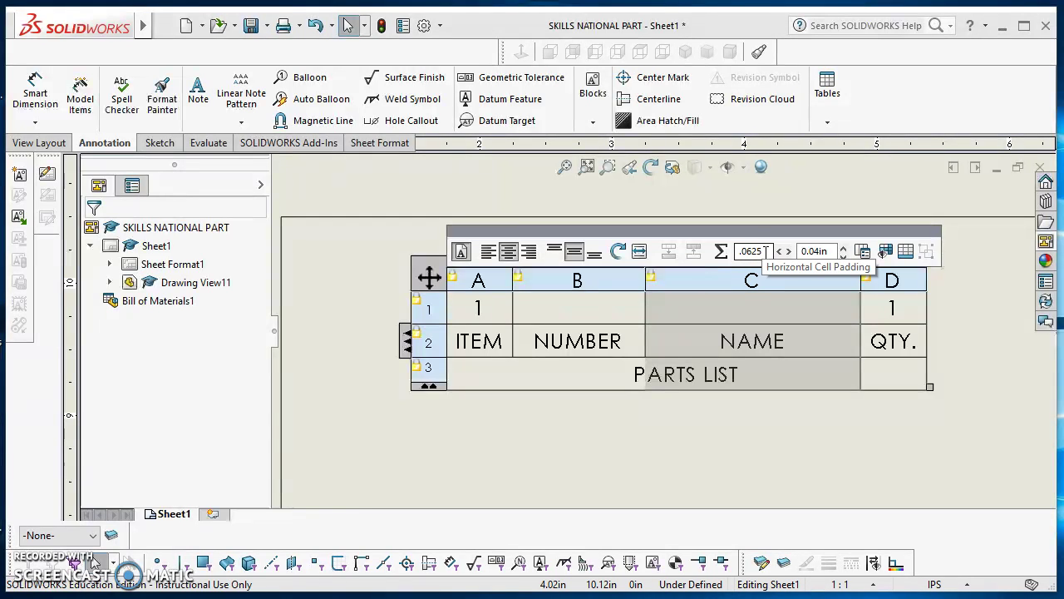
pyautogui.write('25')
pyautogui.press('Return')
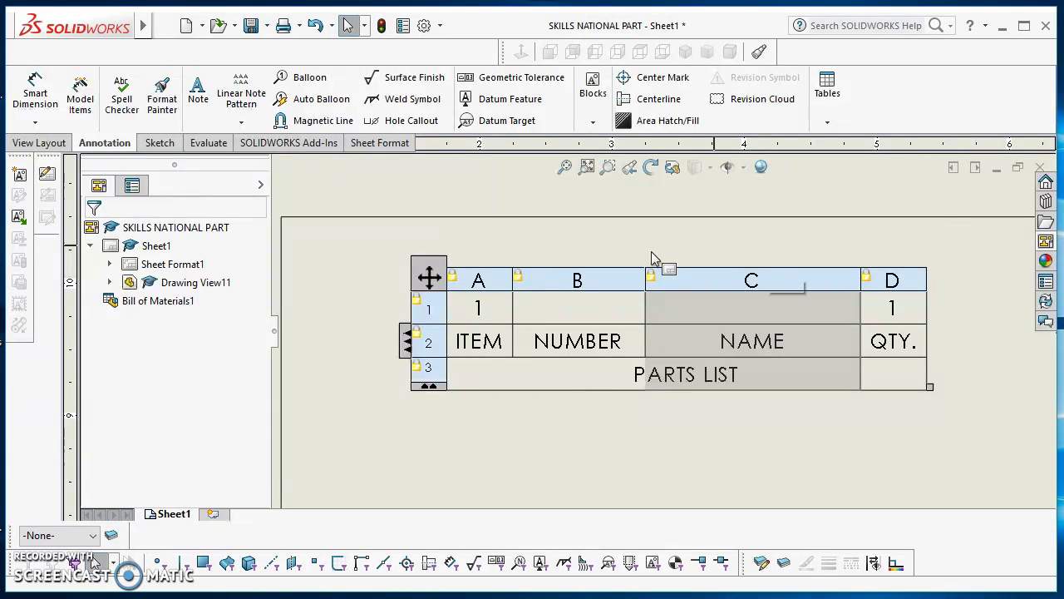
pyautogui.click(372, 260)
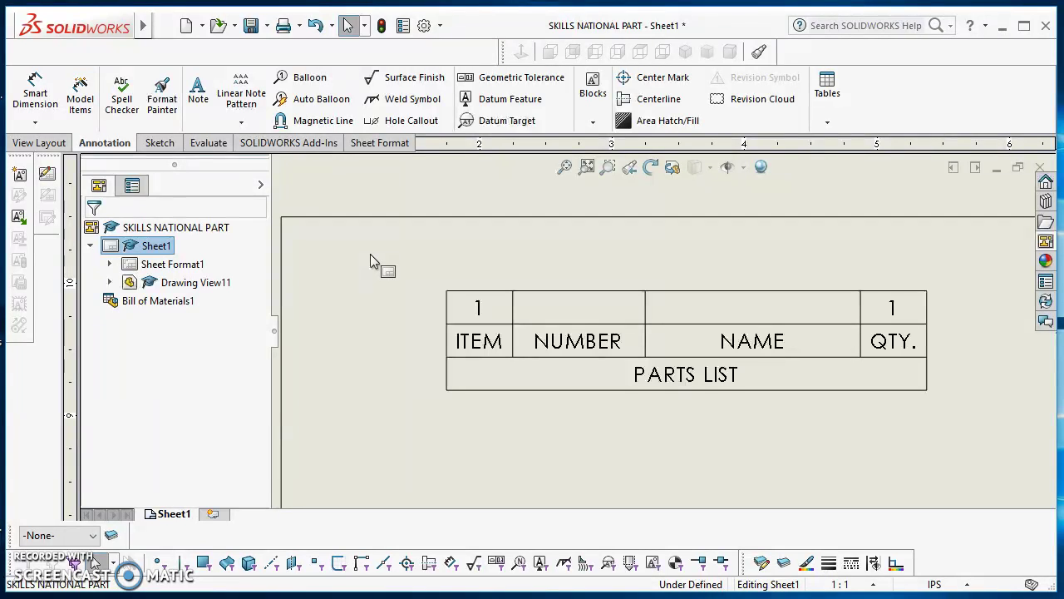
pyautogui.click(465, 341)
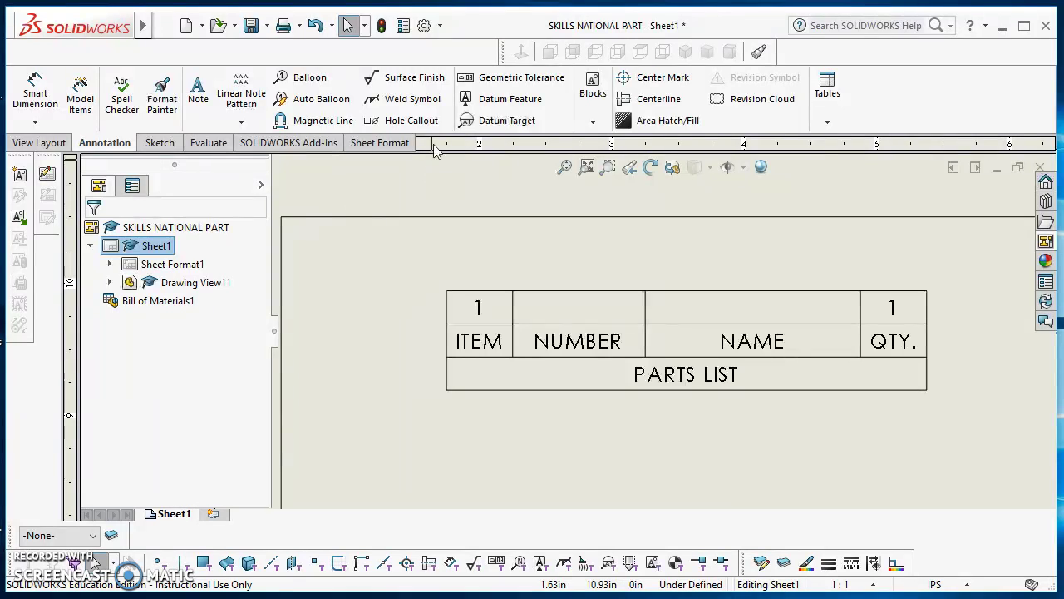
# Look up the folder assigned to BOM Templates in the system options' File Locations, then leave the options without changes.
pyautogui.click(424, 26)
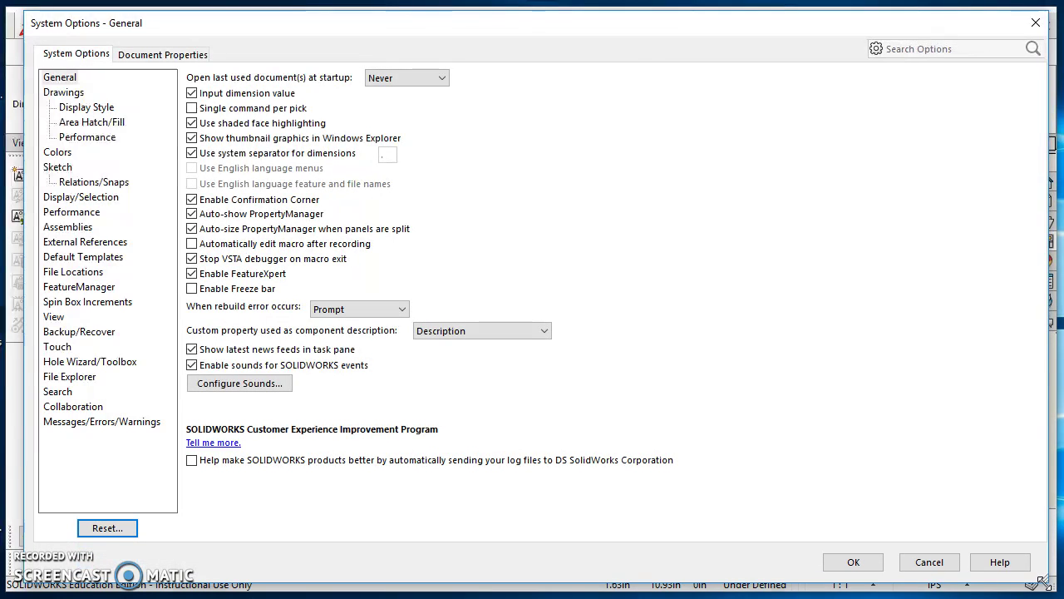
pyautogui.moveTo(1037, 582); pyautogui.dragTo(1032, 585)
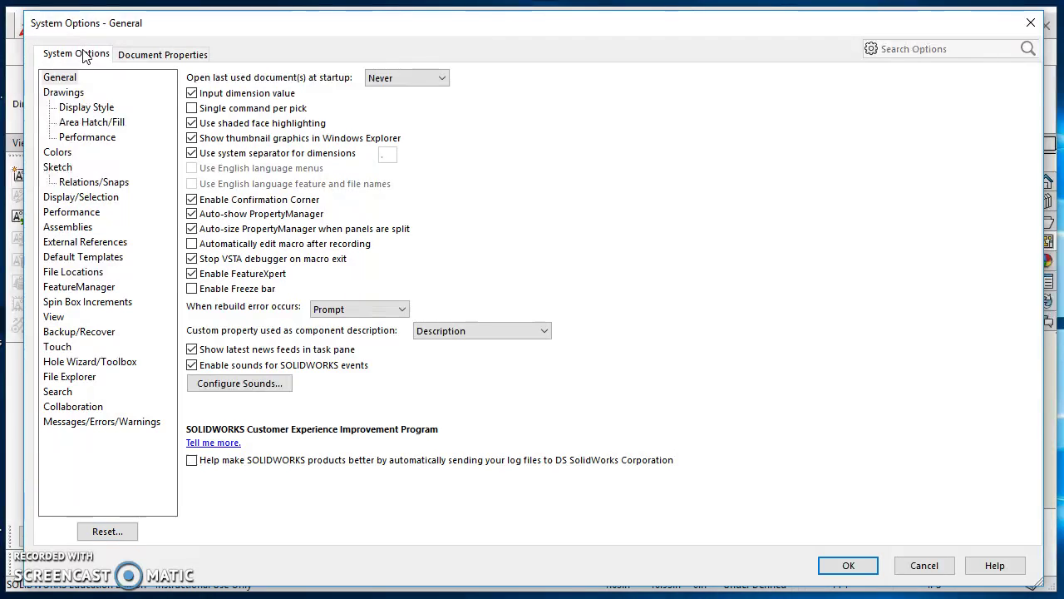
pyautogui.click(72, 274)
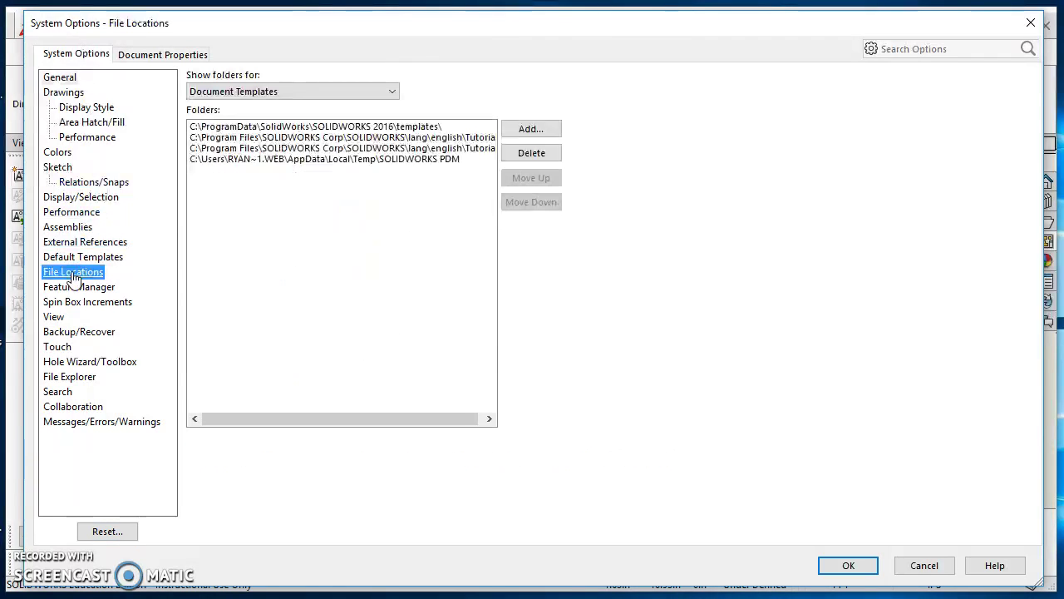
pyautogui.click(244, 91)
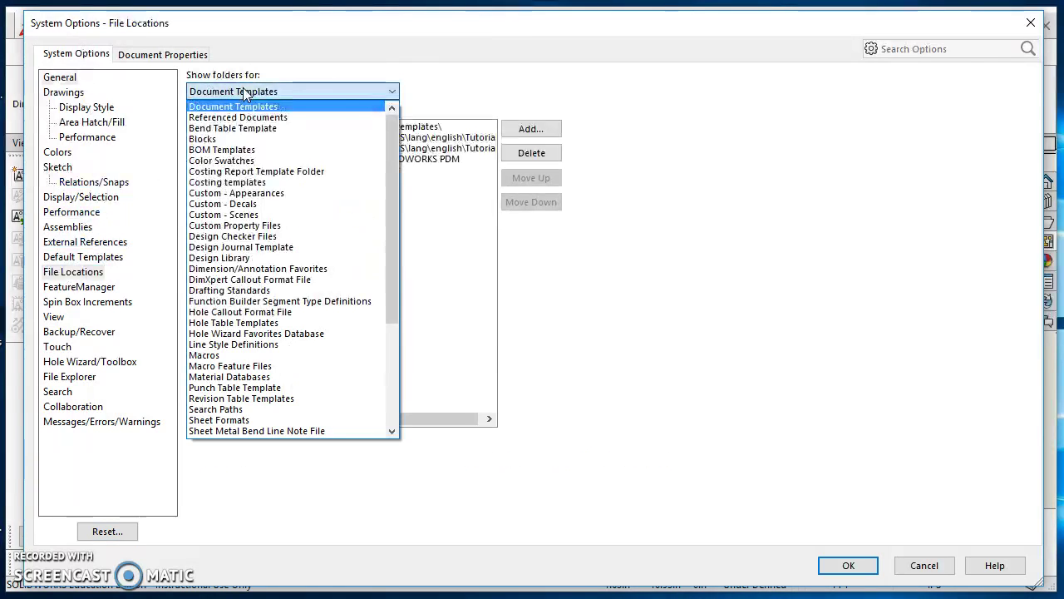
pyautogui.click(240, 151)
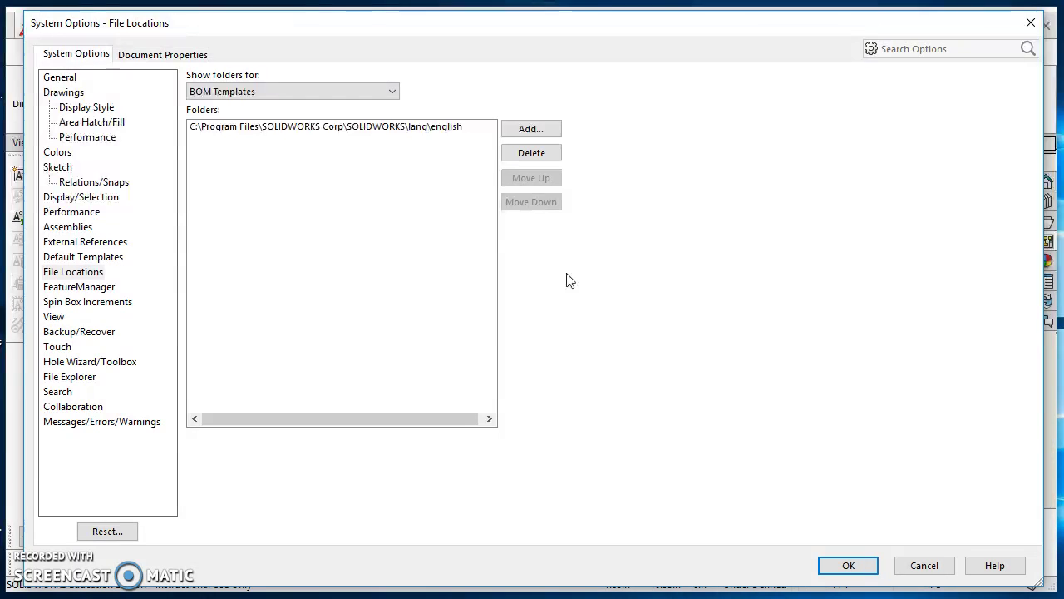
pyautogui.click(924, 566)
# Select the entire bill of materials table and start saving it as a BOM template file.
pyautogui.click(440, 284)
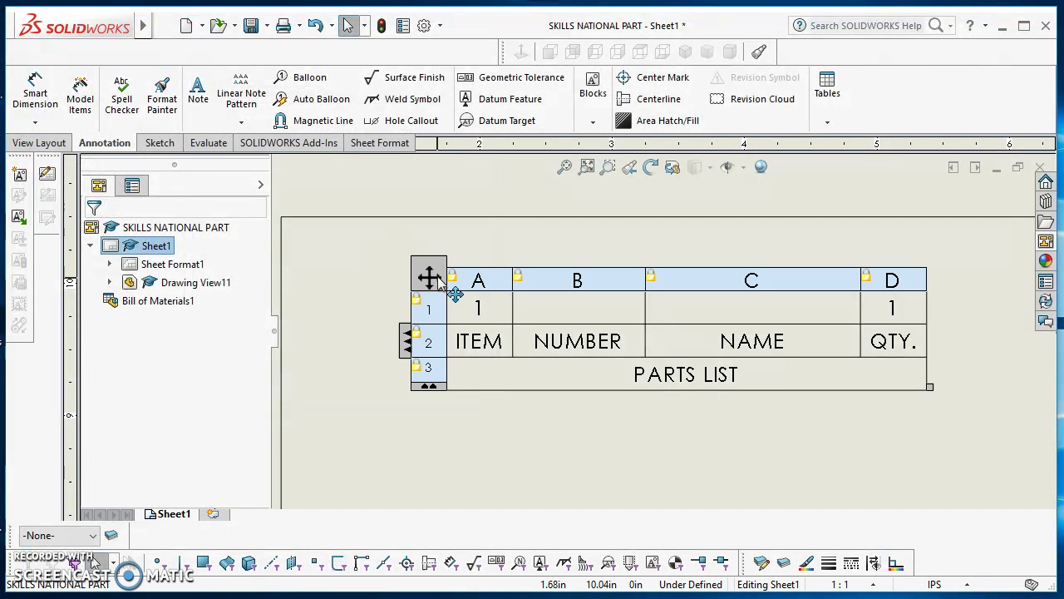
pyautogui.click(434, 279)
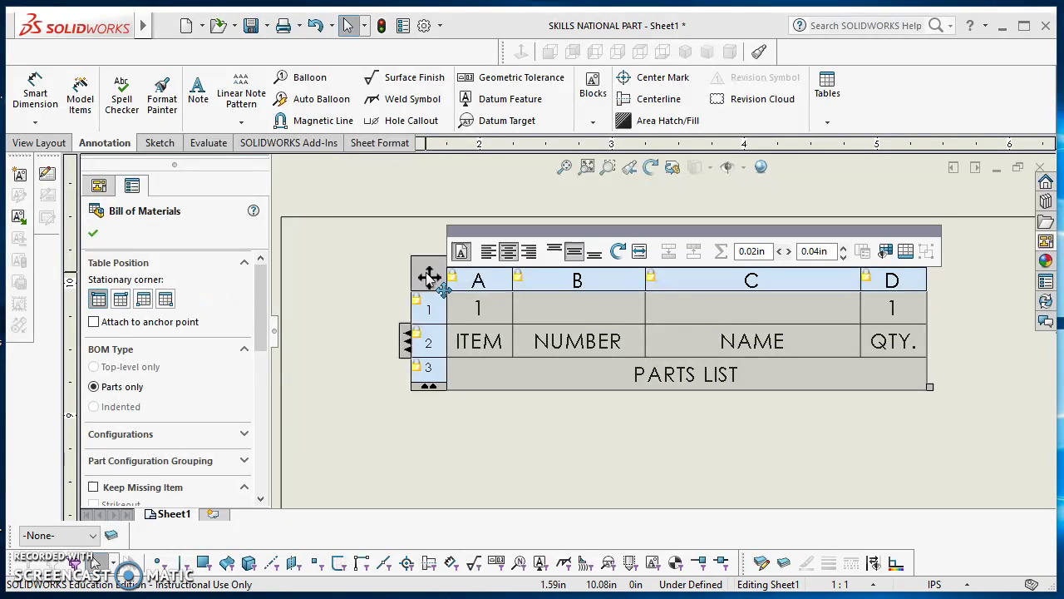
pyautogui.rightClick(429, 278)
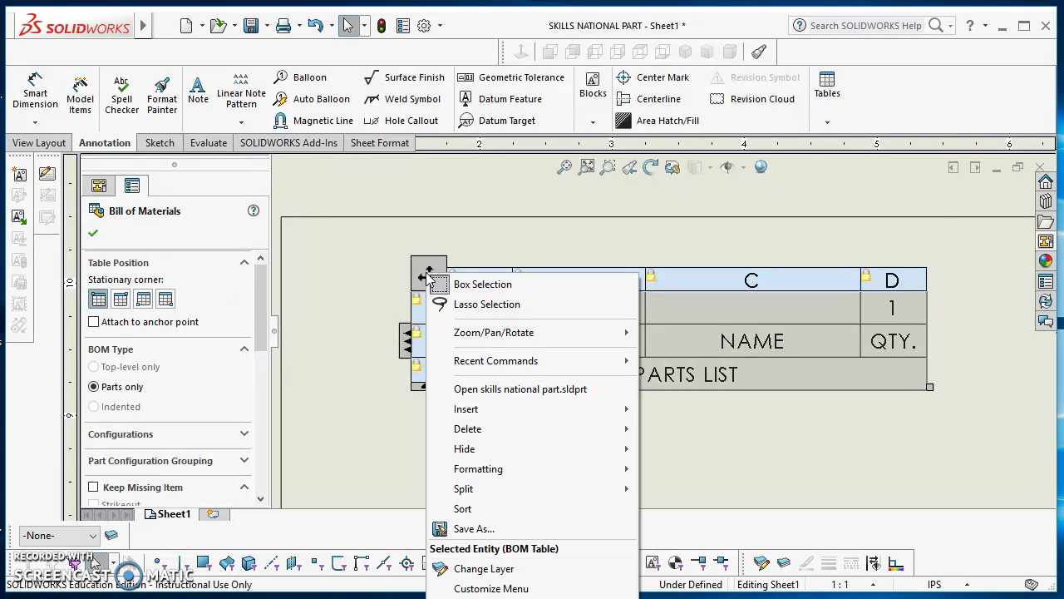
pyautogui.click(469, 529)
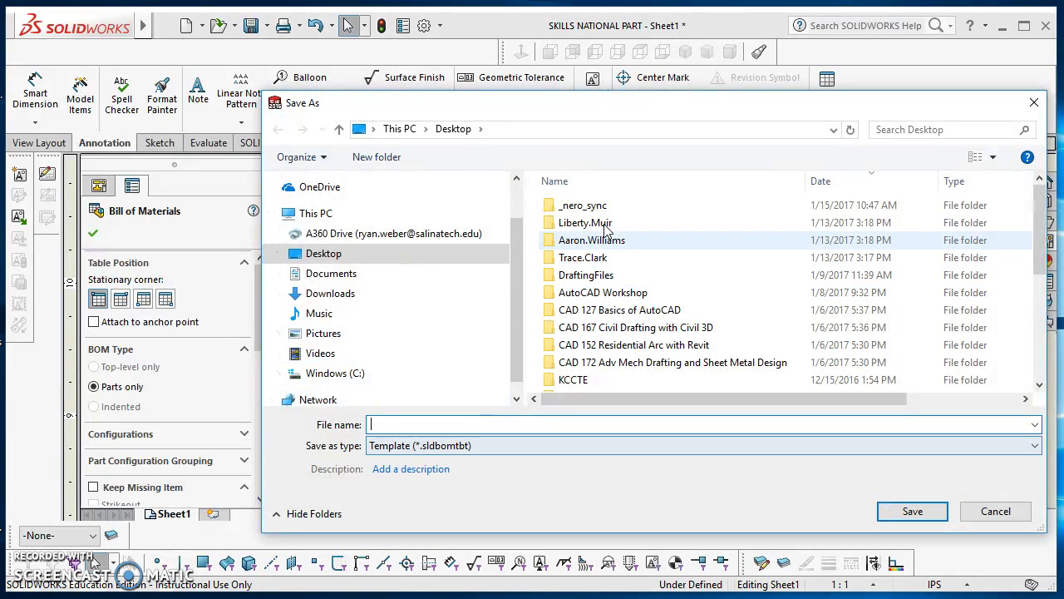
# Browse to C:\Program Files\SOLIDWORKS Corp\SOLIDWORKS\lang\english as the save location for the template.
pyautogui.click(530, 130)
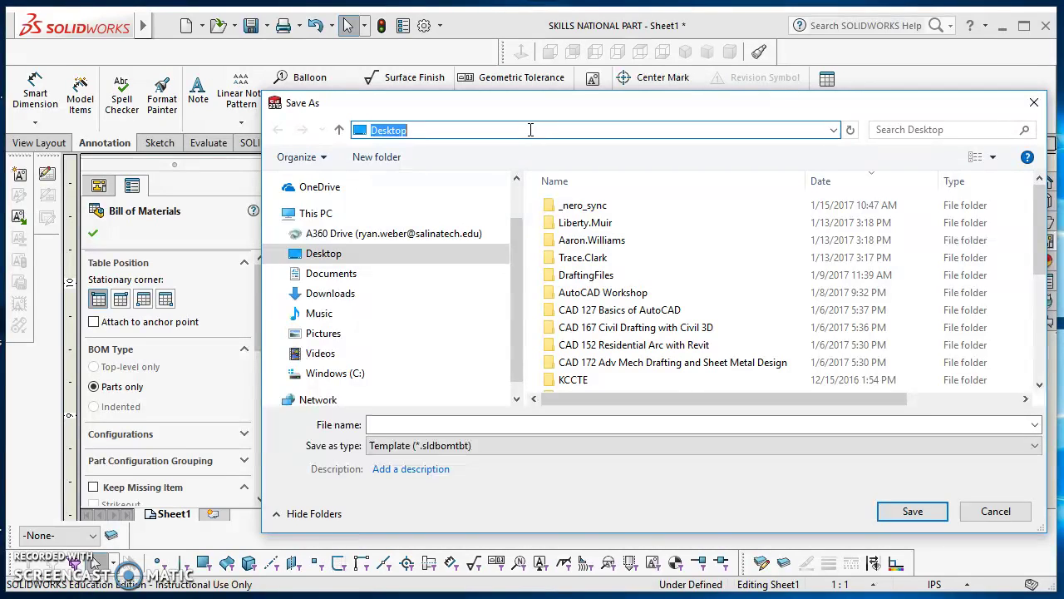
pyautogui.click(336, 373)
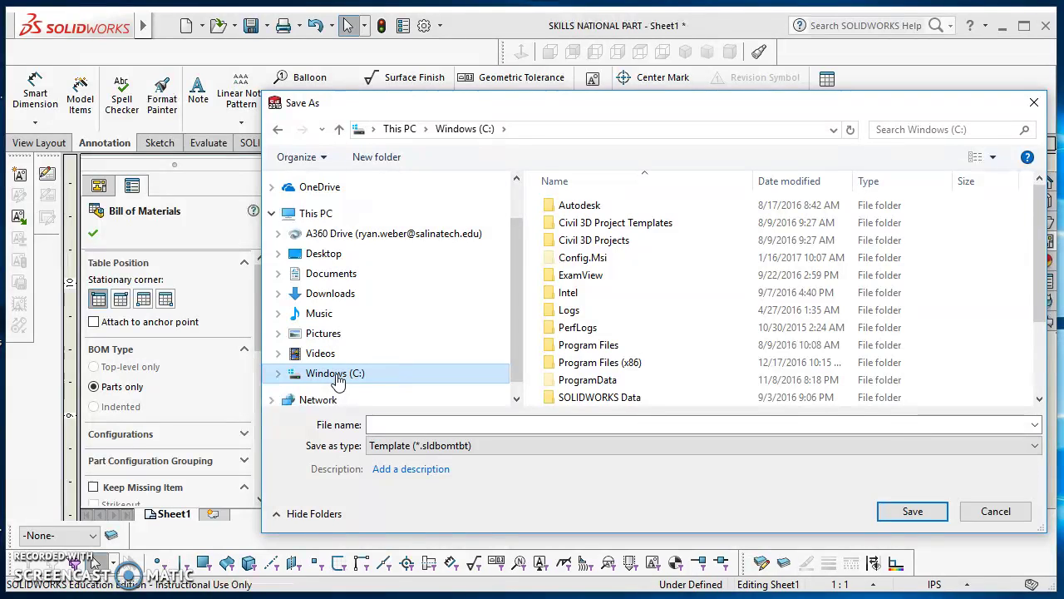
pyautogui.doubleClick(592, 346)
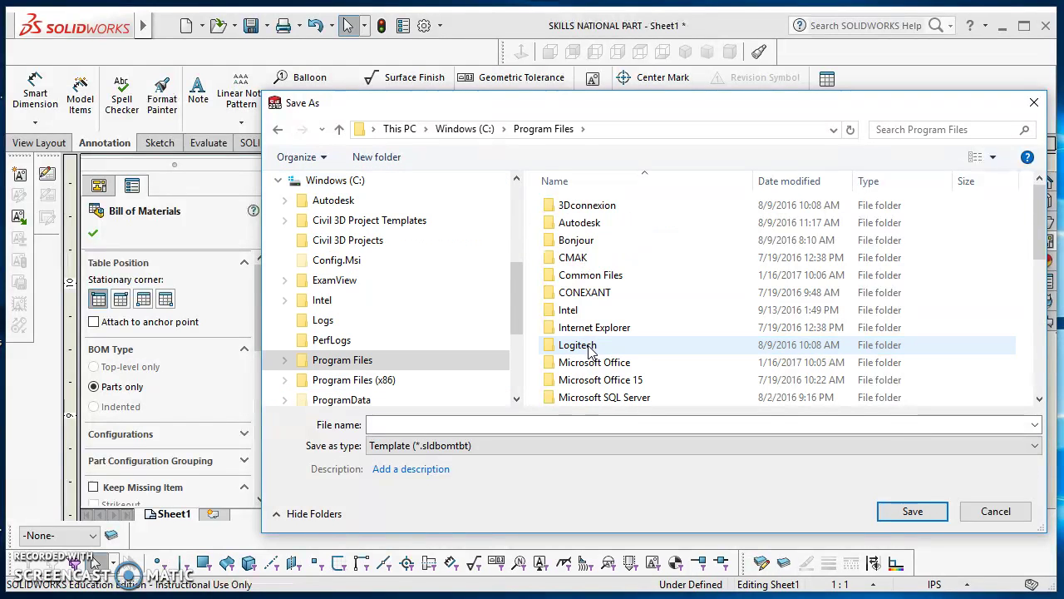
pyautogui.scroll(-7, 604, 357)
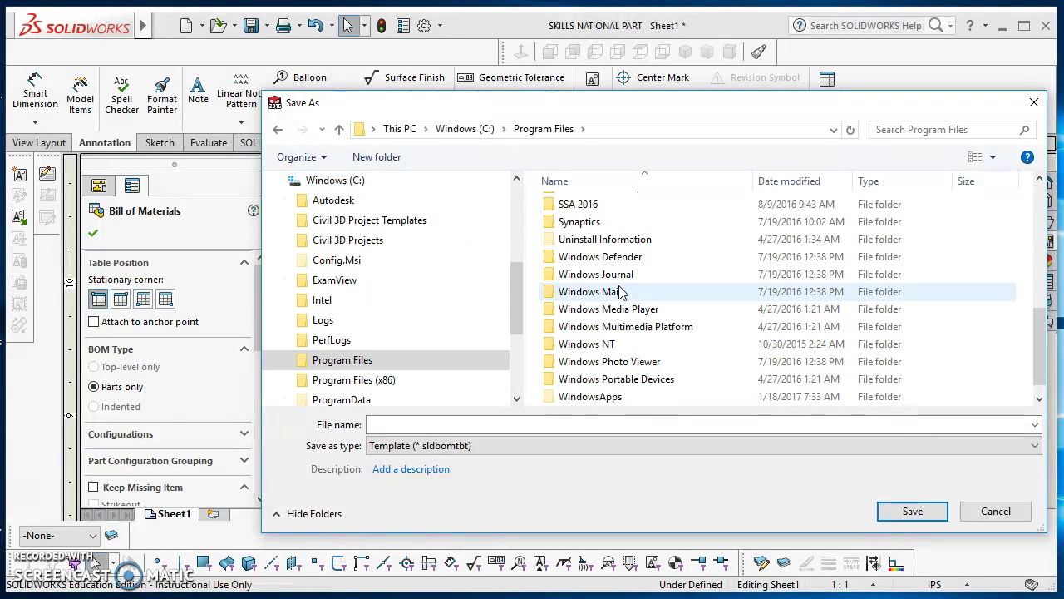
pyautogui.scroll(1, 619, 276)
pyautogui.doubleClick(601, 235)
pyautogui.click(607, 241)
pyautogui.doubleClick(607, 240)
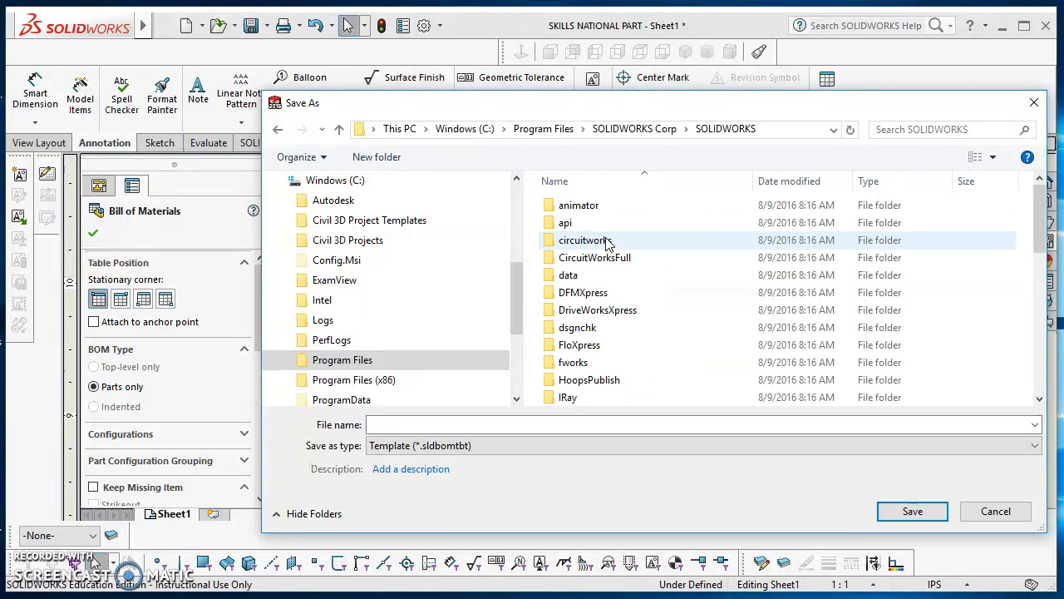
pyautogui.scroll(-1, 596, 386)
pyautogui.doubleClick(595, 381)
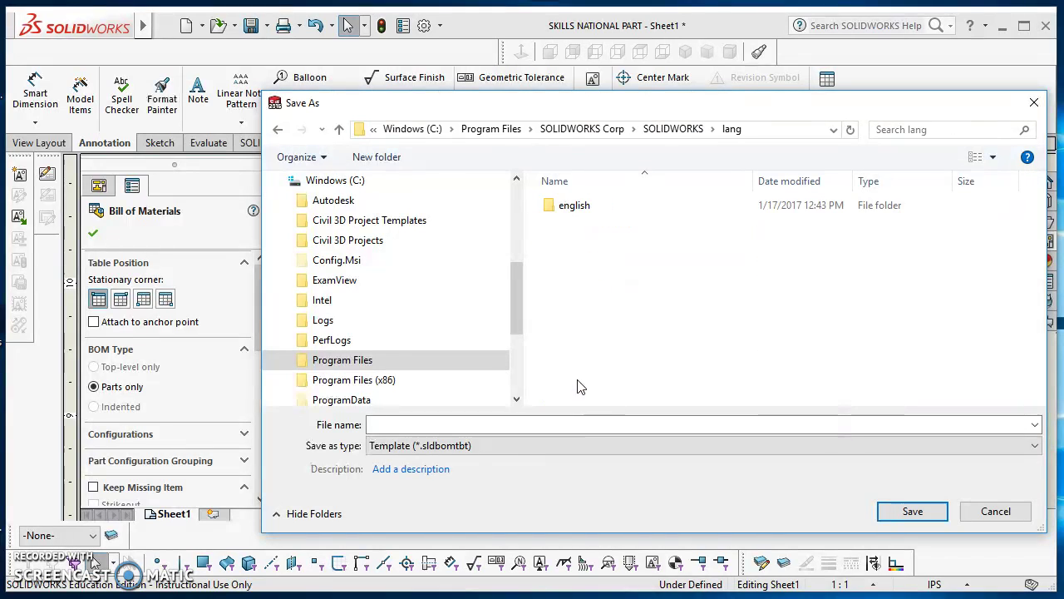
pyautogui.doubleClick(592, 206)
pyautogui.scroll(-5, 606, 245)
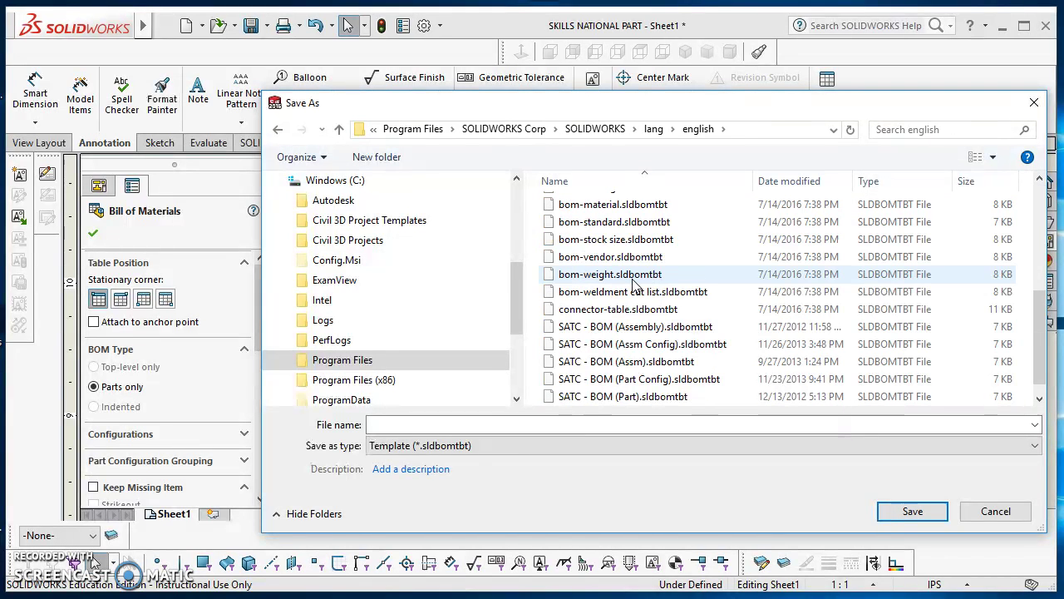
# Name the template SKILLS BOM, try to save it in the english folder, and decline the alternative user folder.
pyautogui.click(508, 422)
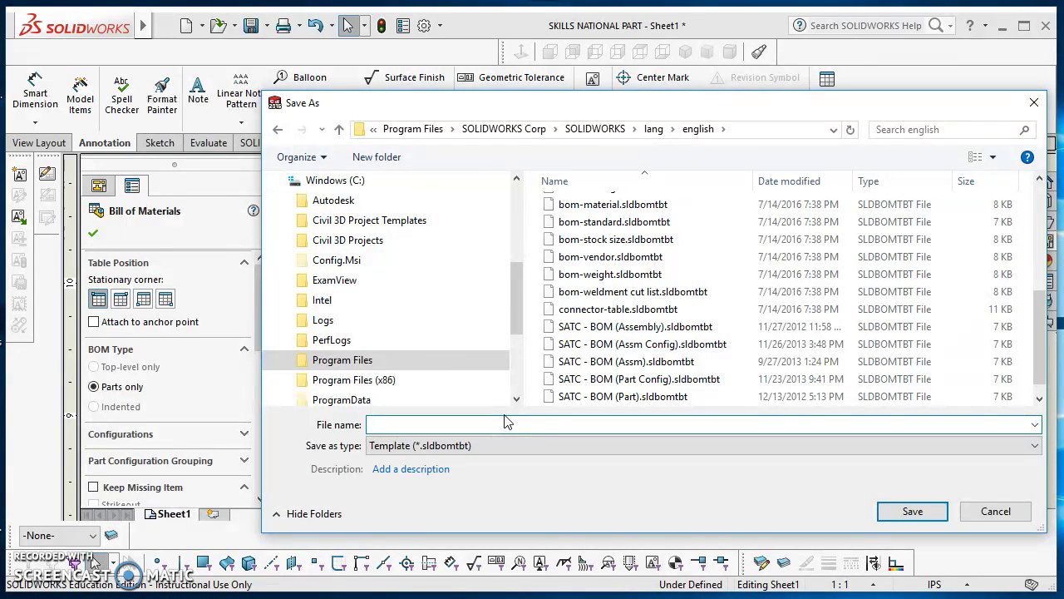
pyautogui.scroll(-1, 665, 332)
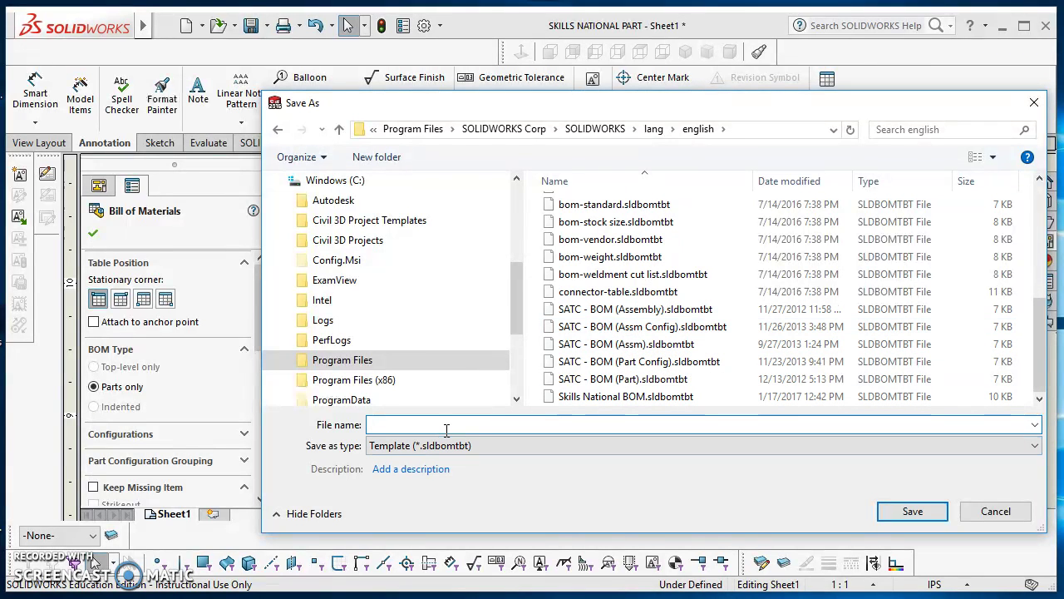
pyautogui.write('s')
pyautogui.press('BackSpace')
pyautogui.write('SKILLS ')
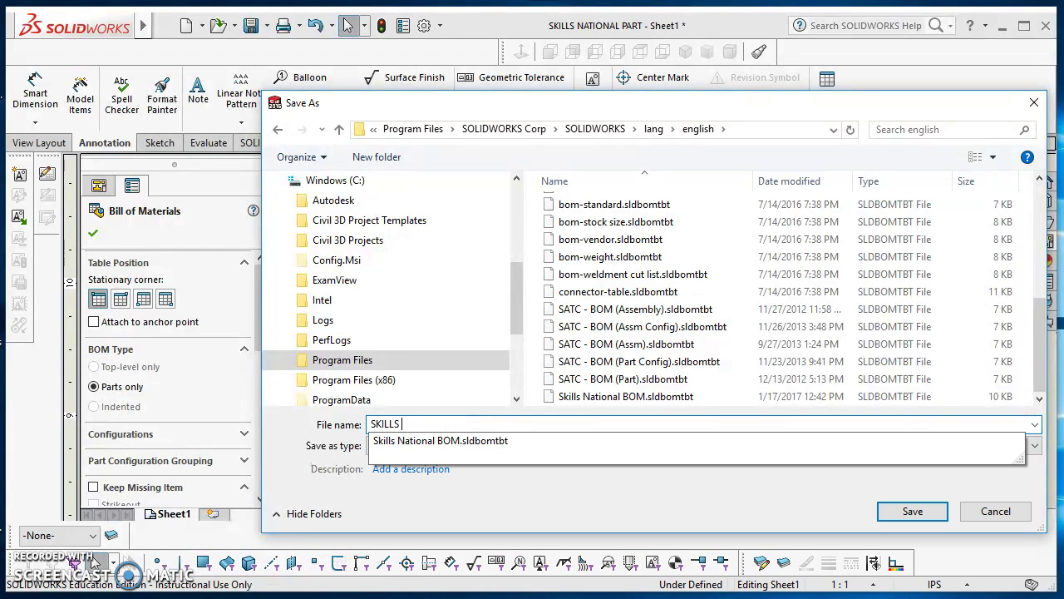
pyautogui.write('BOM')
pyautogui.click(912, 510)
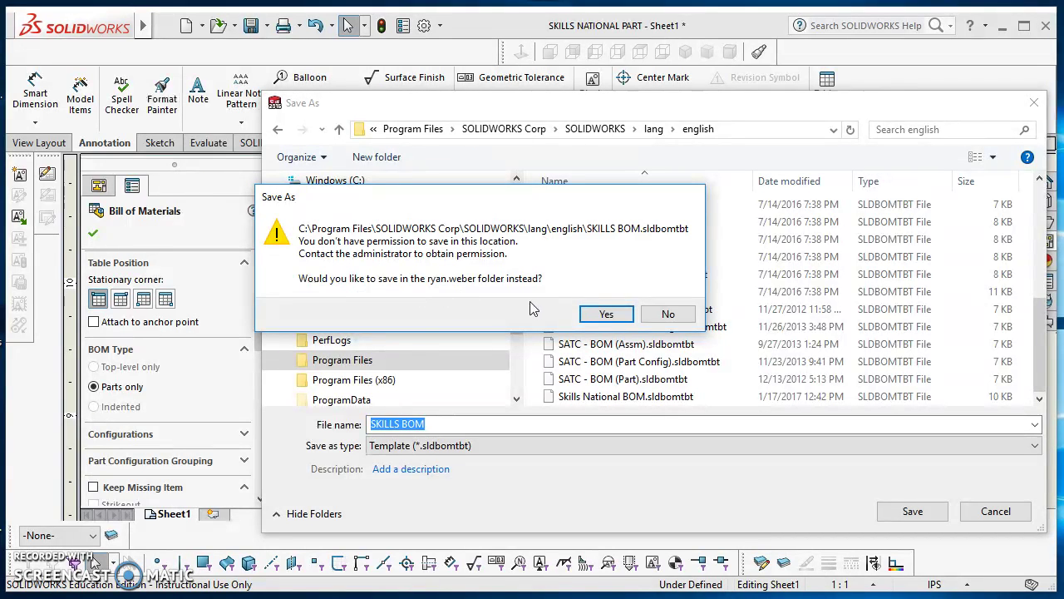
pyautogui.click(669, 315)
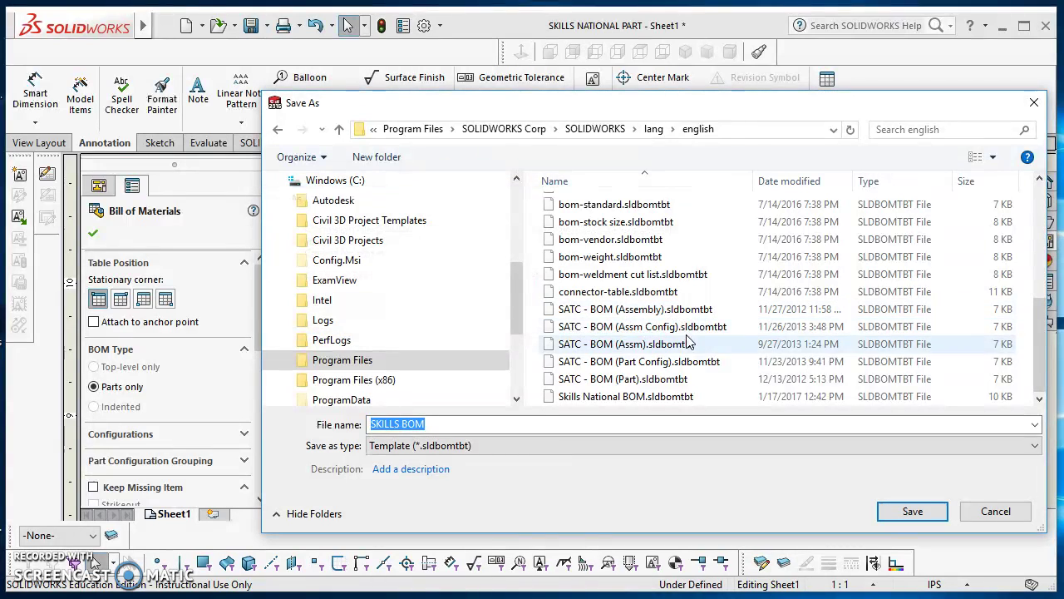
# Save the SKILLS BOM template to the Desktop instead.
pyautogui.scroll(4, 521, 280)
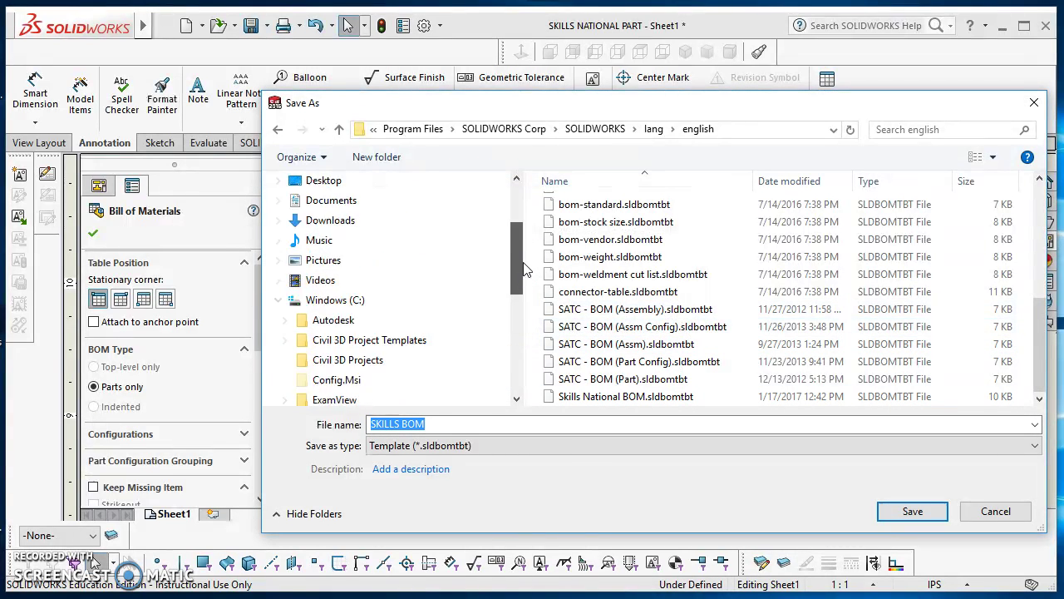
pyautogui.click(323, 306)
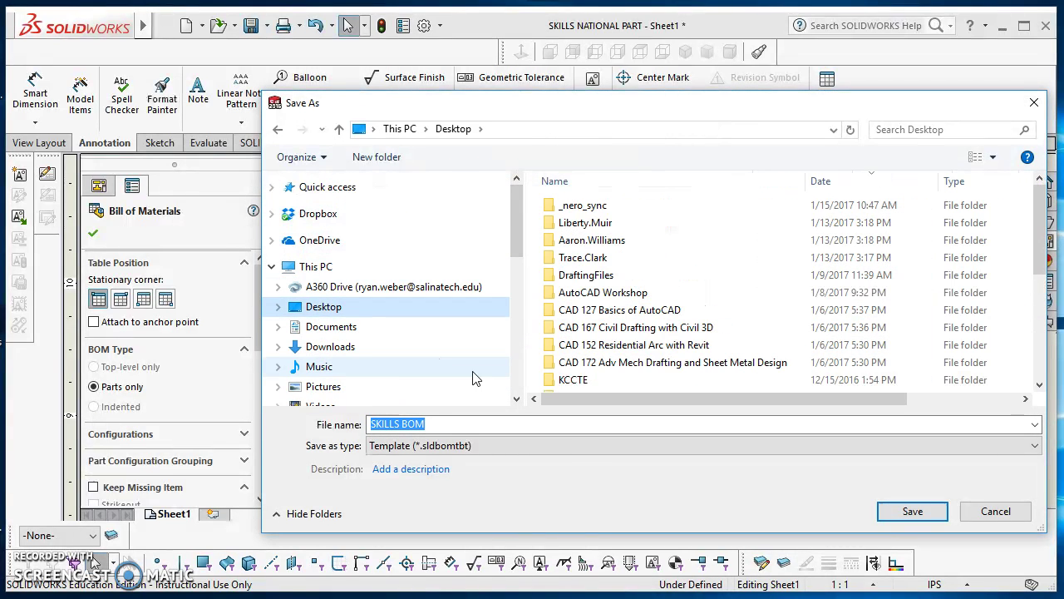
pyautogui.click(911, 512)
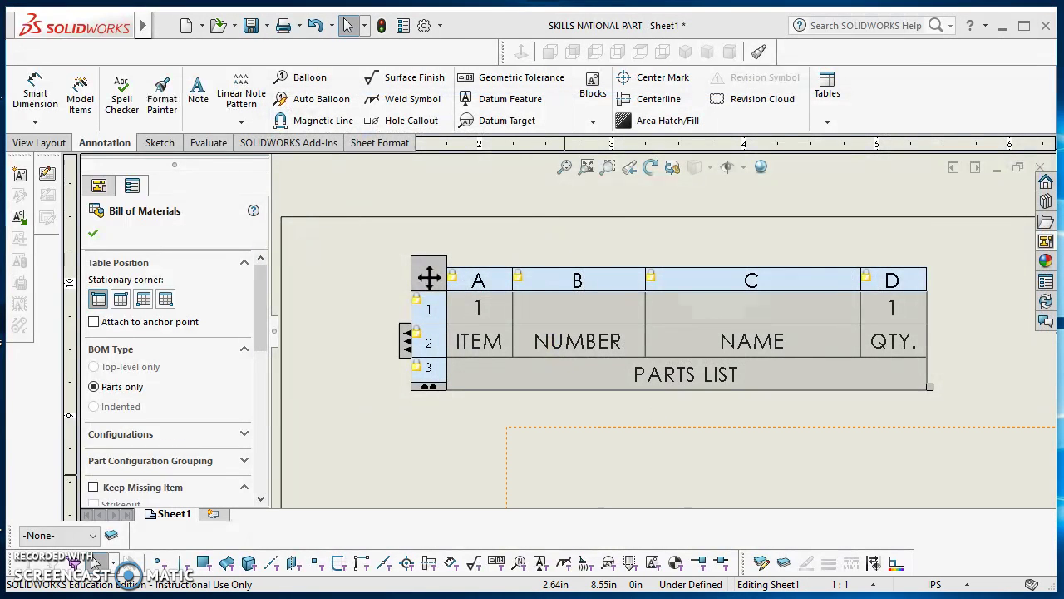
# Switch to File Explorer, fit its window on screen, and open the Desktop folder.
pyautogui.press('super+e')
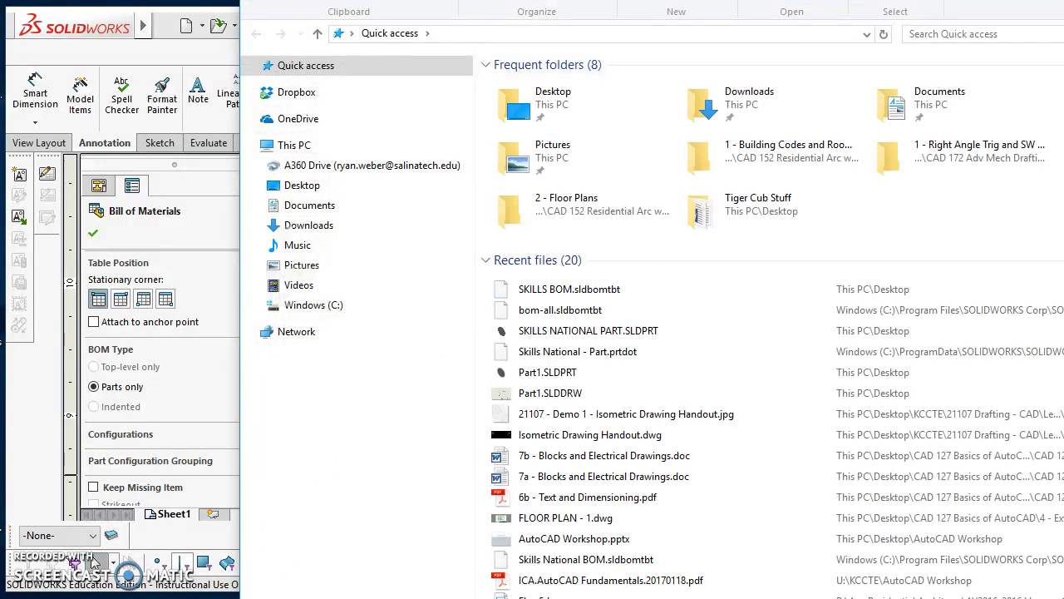
pyautogui.moveTo(1063, 0); pyautogui.dragTo(969, 12)
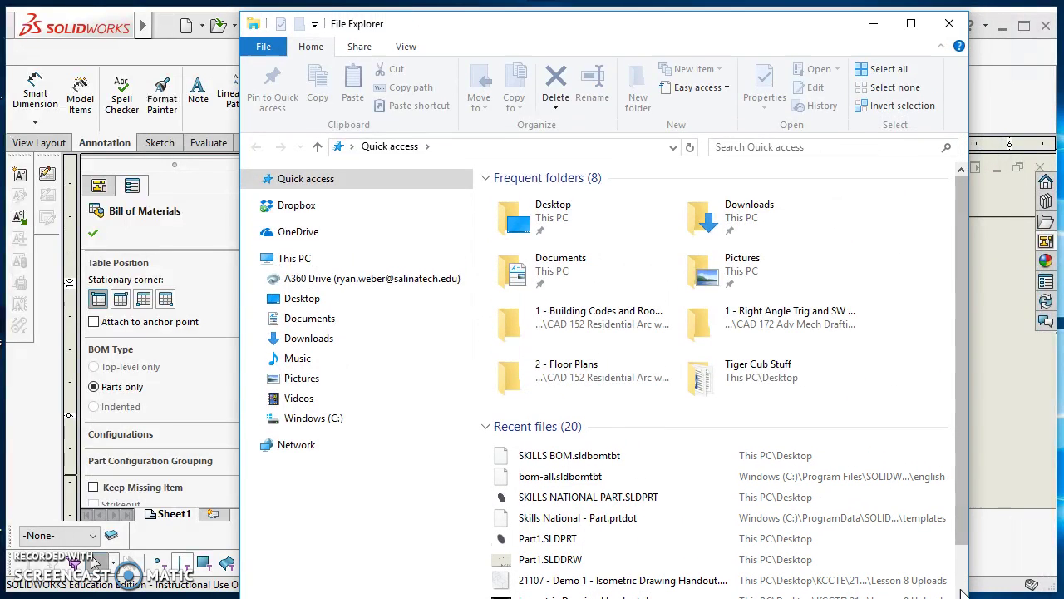
pyautogui.moveTo(968, 598); pyautogui.dragTo(929, 529)
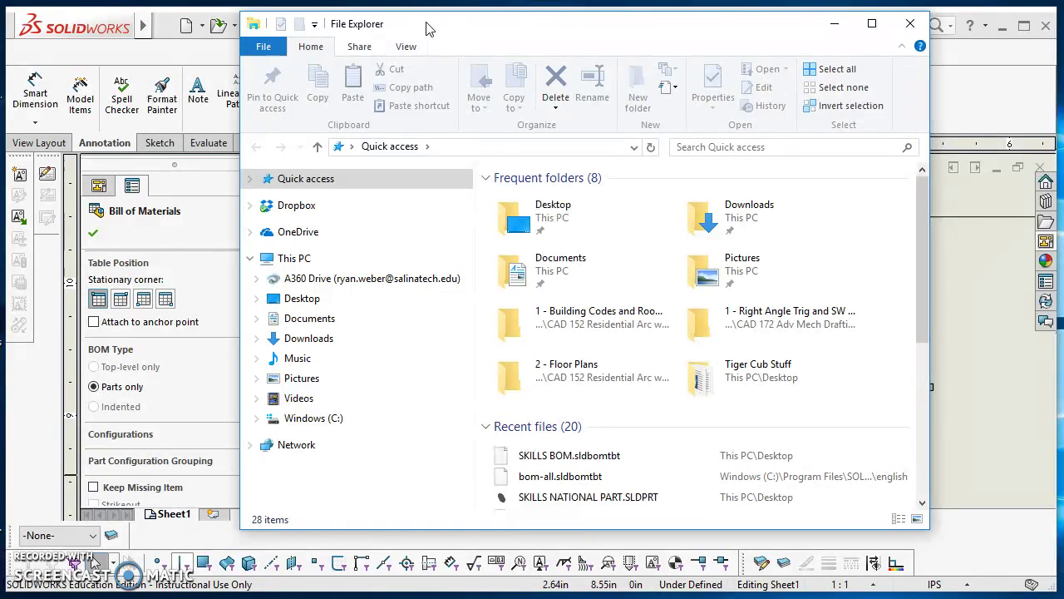
pyautogui.moveTo(427, 28); pyautogui.dragTo(374, 28)
pyautogui.click(263, 301)
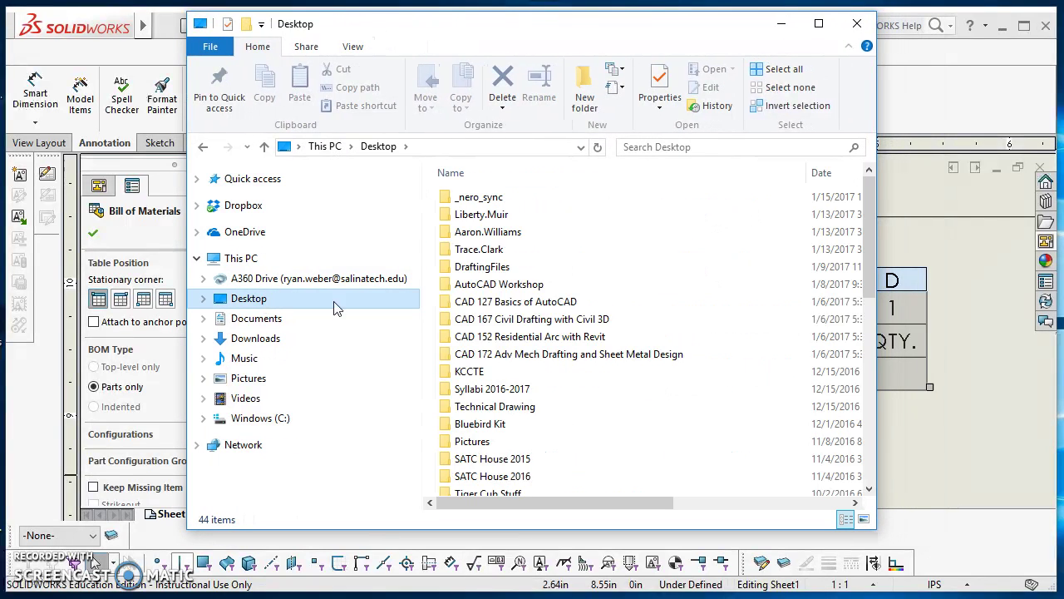
# Sort the Desktop files by date and copy the SKILLS BOM.sldbomtbt template.
pyautogui.scroll(-3, 582, 432)
pyautogui.scroll(3, 814, 200)
pyautogui.click(821, 174)
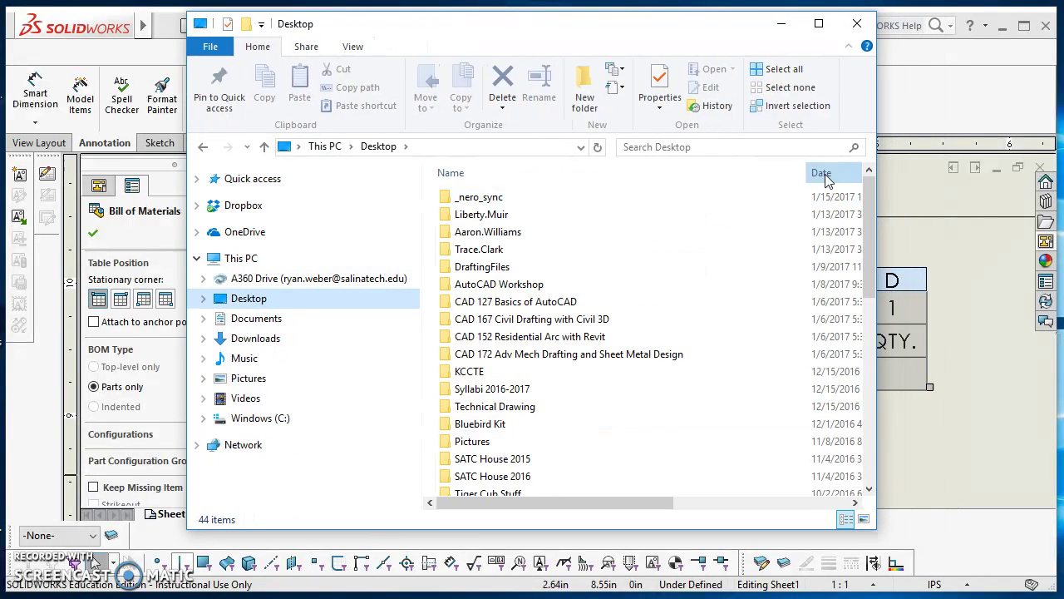
pyautogui.scroll(-7, 604, 305)
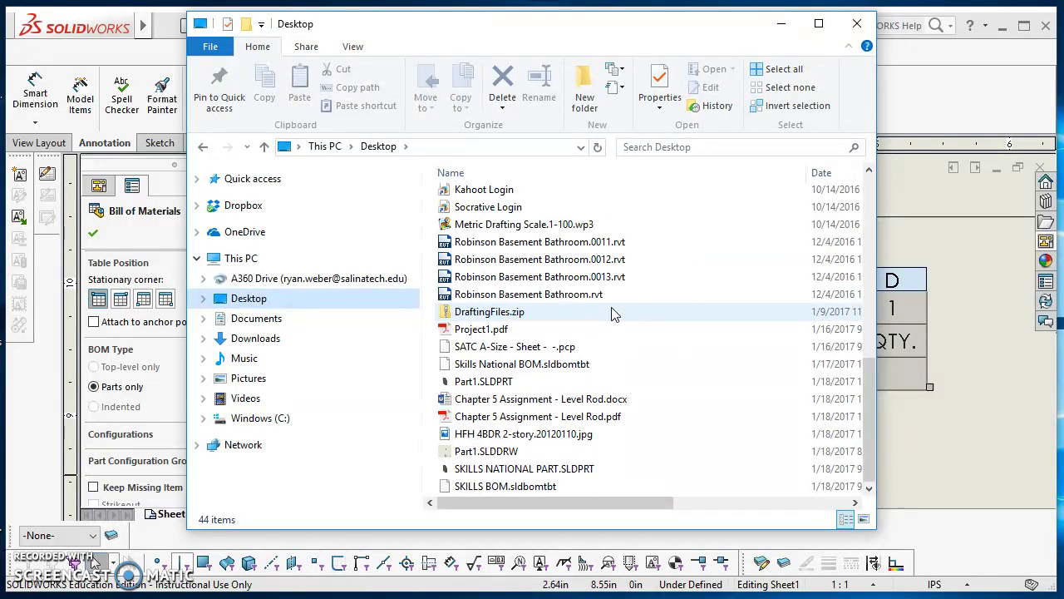
pyautogui.rightClick(512, 489)
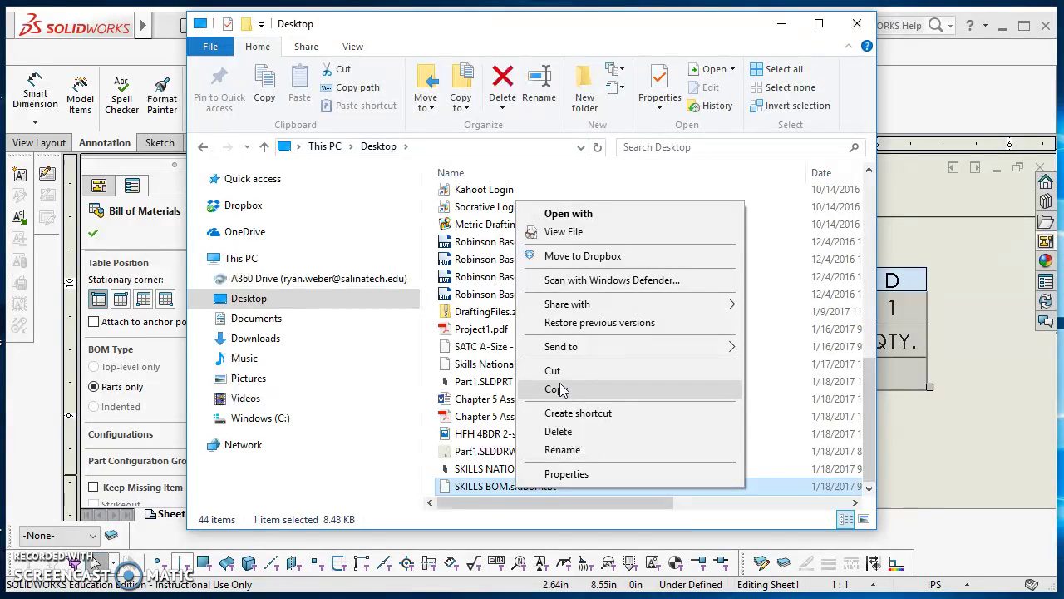
pyautogui.click(556, 389)
# Browse to C:\Program Files\SOLIDWORKS Corp\SOLIDWORKS\lang\english in File Explorer.
pyautogui.click(237, 420)
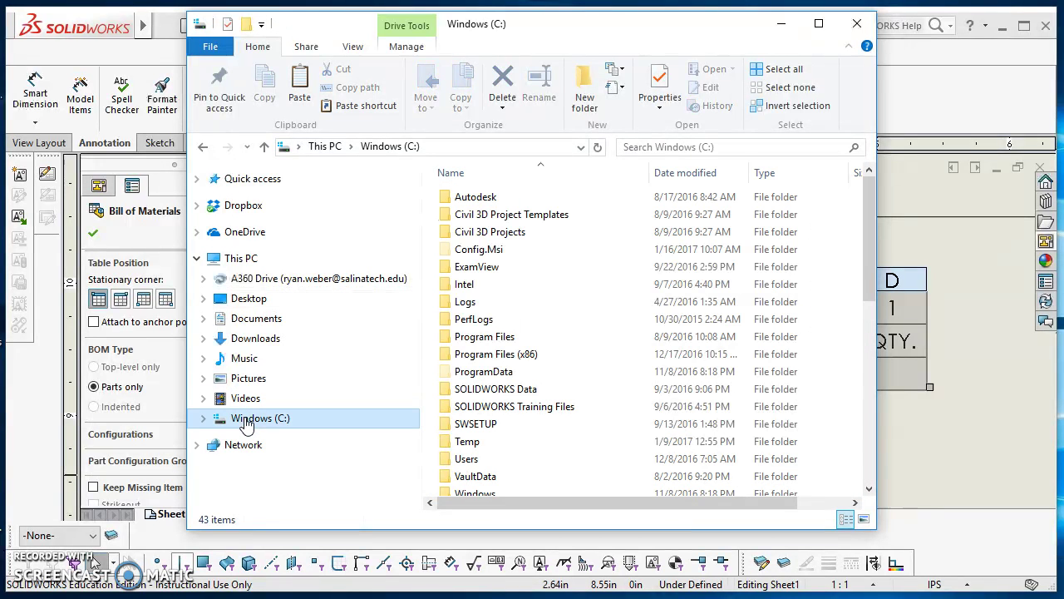
pyautogui.doubleClick(490, 337)
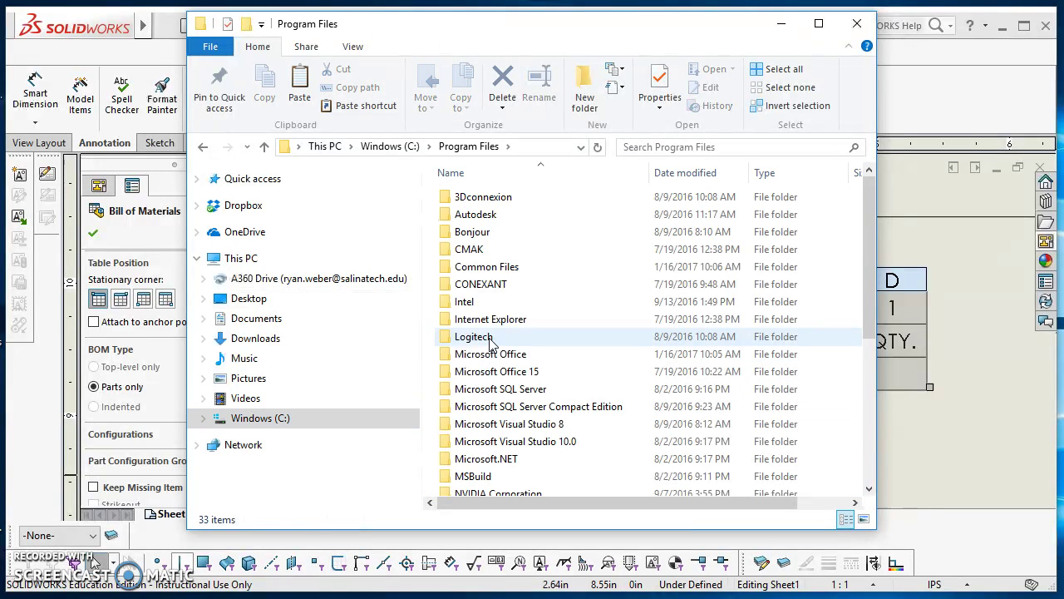
pyautogui.scroll(-2, 528, 391)
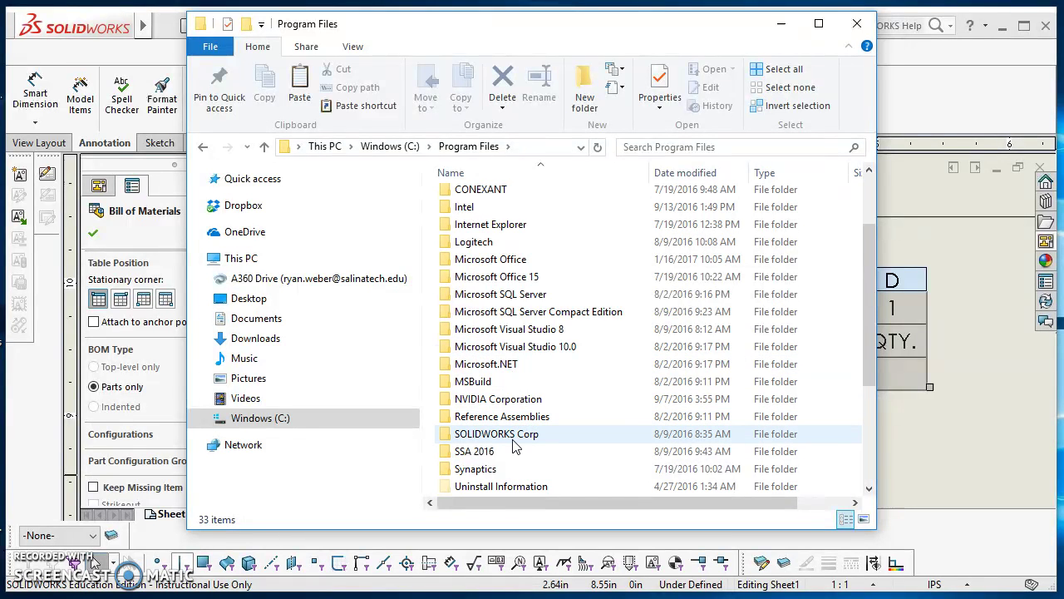
pyautogui.doubleClick(512, 439)
pyautogui.doubleClick(489, 232)
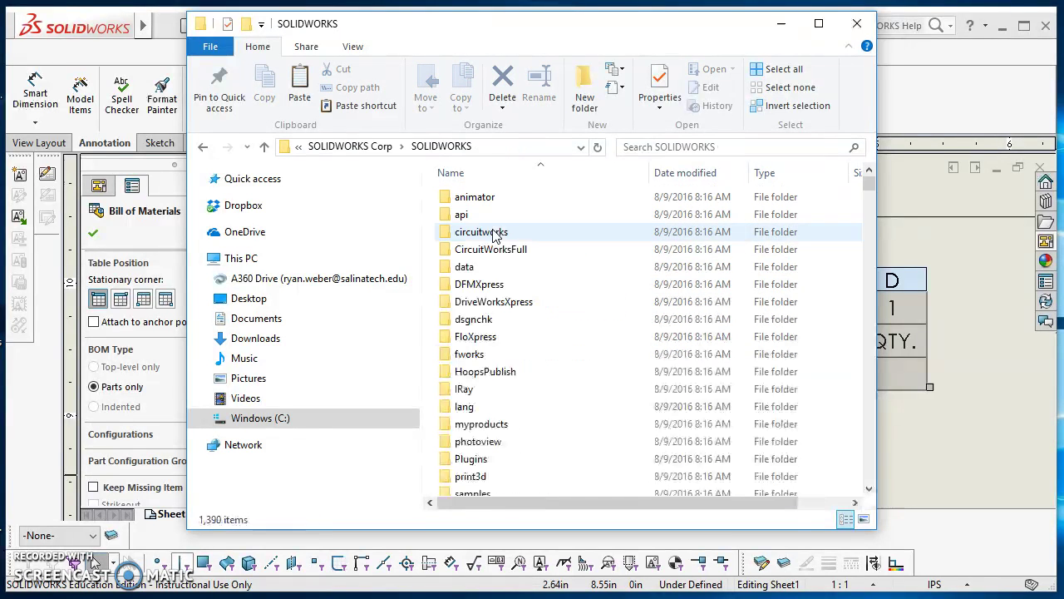
pyautogui.doubleClick(464, 406)
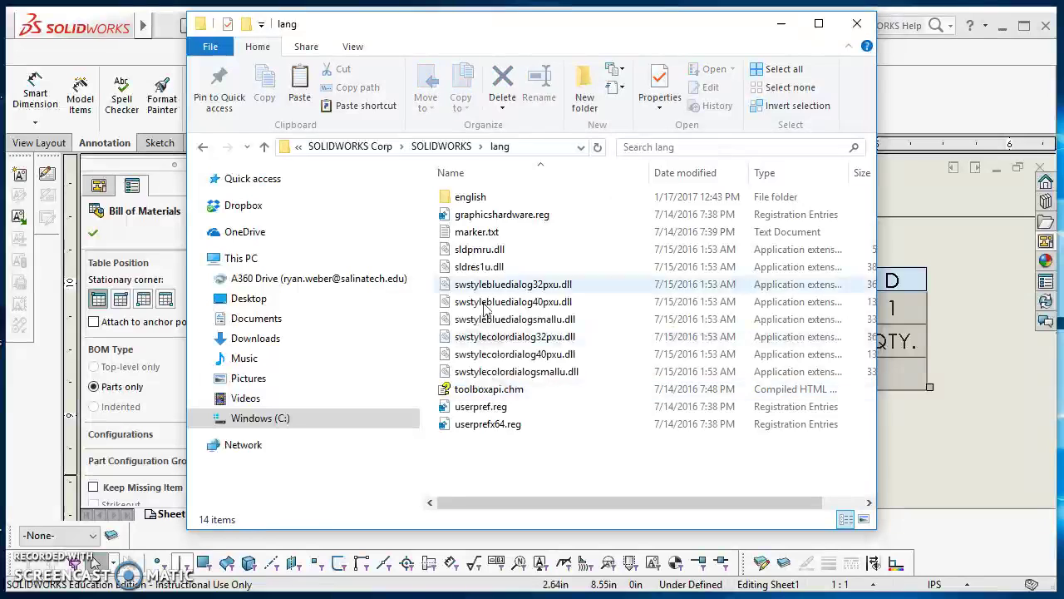
pyautogui.doubleClick(466, 204)
# Paste the SKILLS BOM template into the english folder with administrator permission and close File Explorer.
pyautogui.scroll(-3, 501, 303)
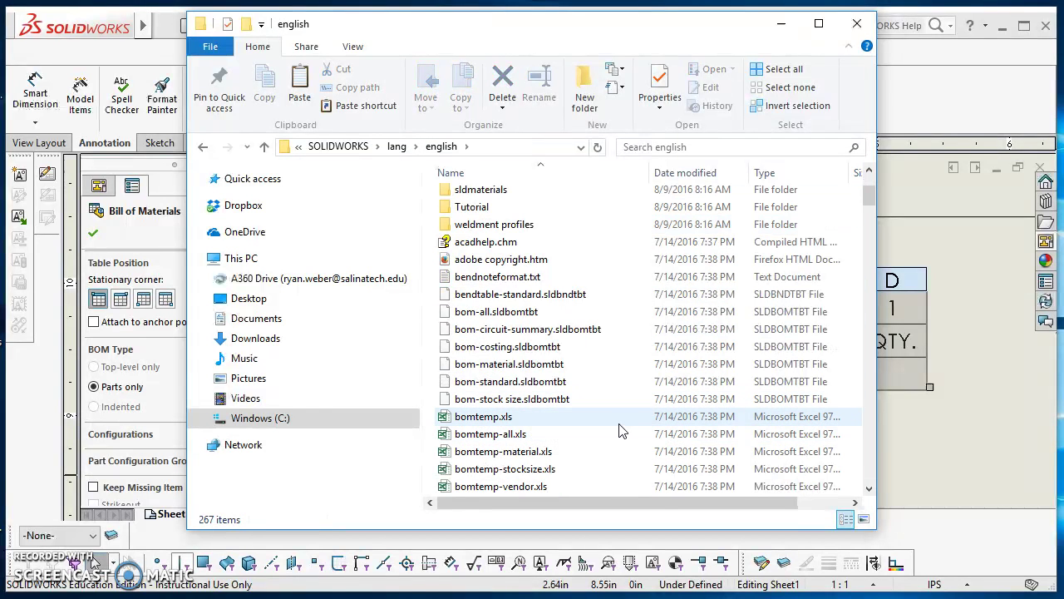
pyautogui.rightClick(607, 466)
pyautogui.click(633, 570)
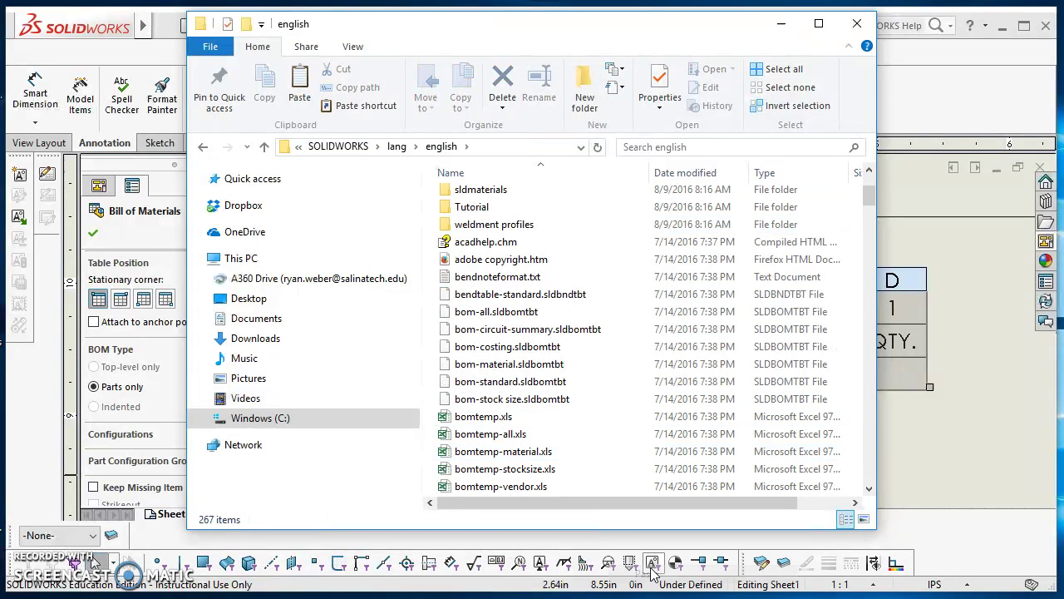
pyautogui.moveTo(125, 79); pyautogui.dragTo(474, 199)
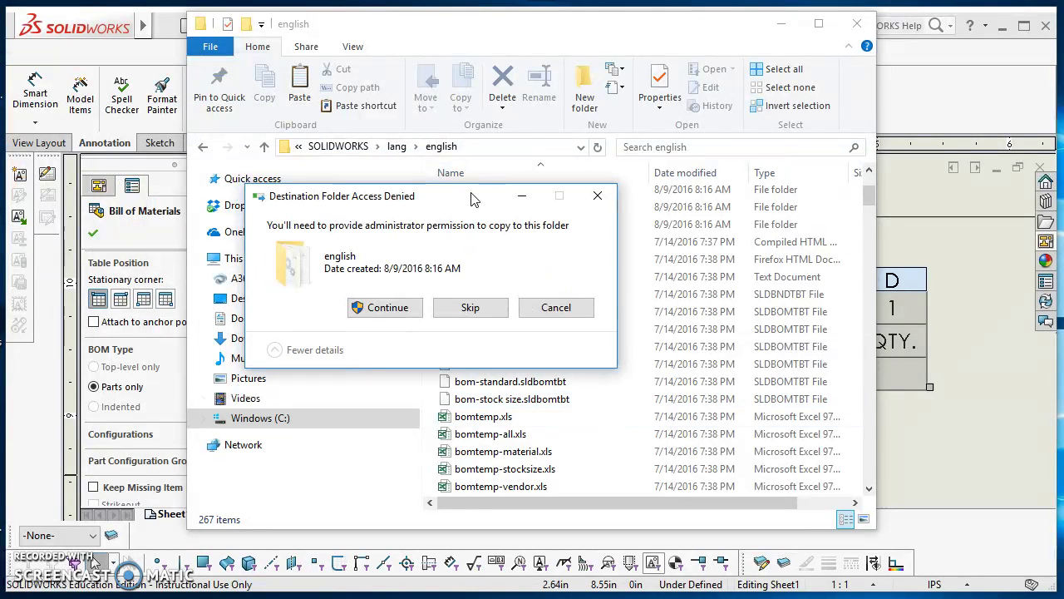
pyautogui.click(387, 307)
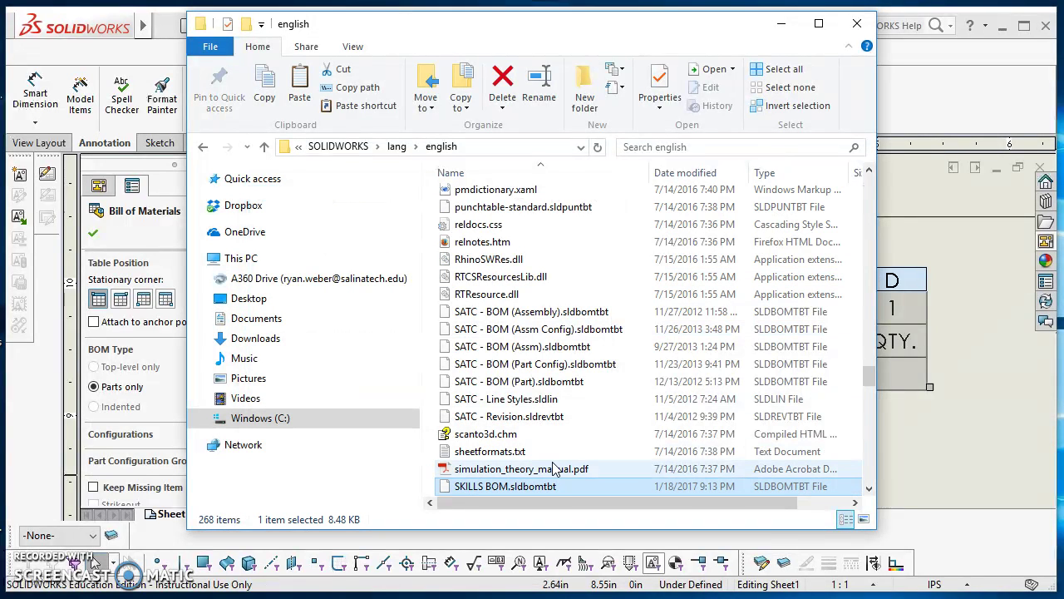
pyautogui.click(857, 23)
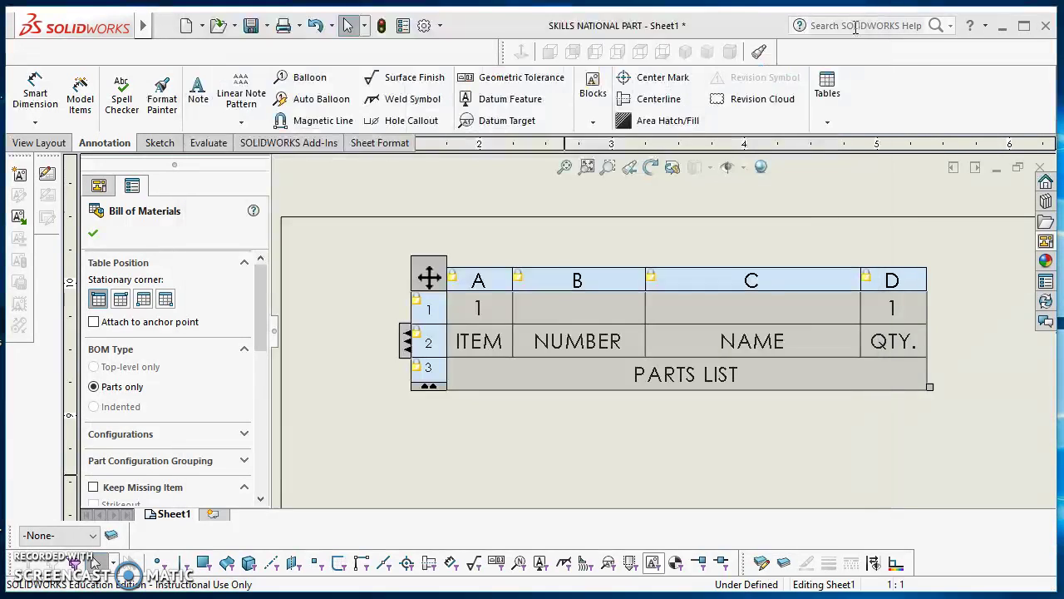
# Fill in 98765 as the part's NUMBER in the parts list, keeping the link to the model property.
pyautogui.click(314, 266)
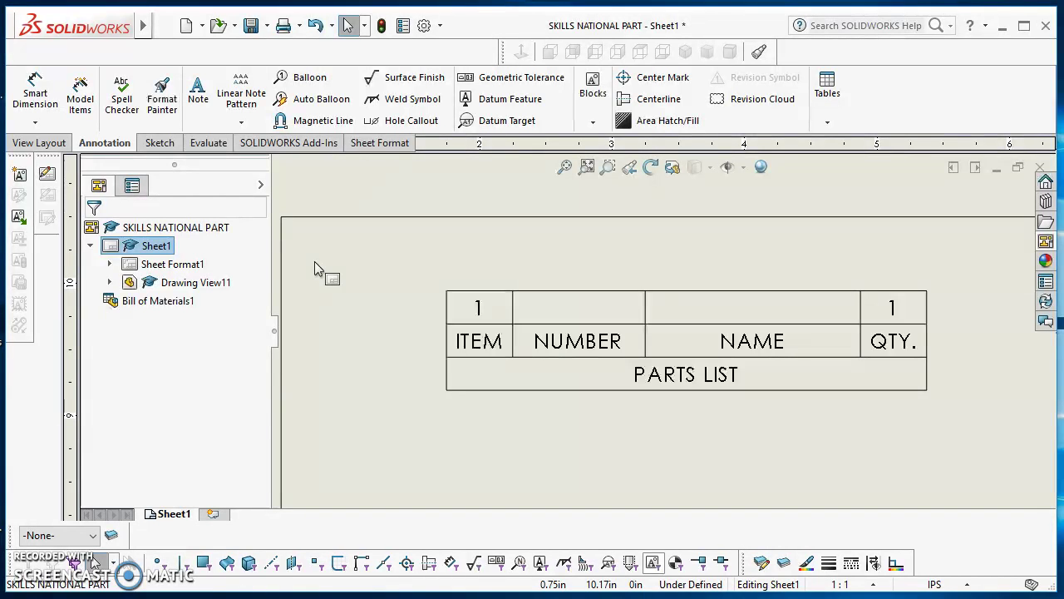
pyautogui.scroll(3, 382, 323)
pyautogui.moveTo(558, 409); pyautogui.dragTo(432, 305, button='middle')
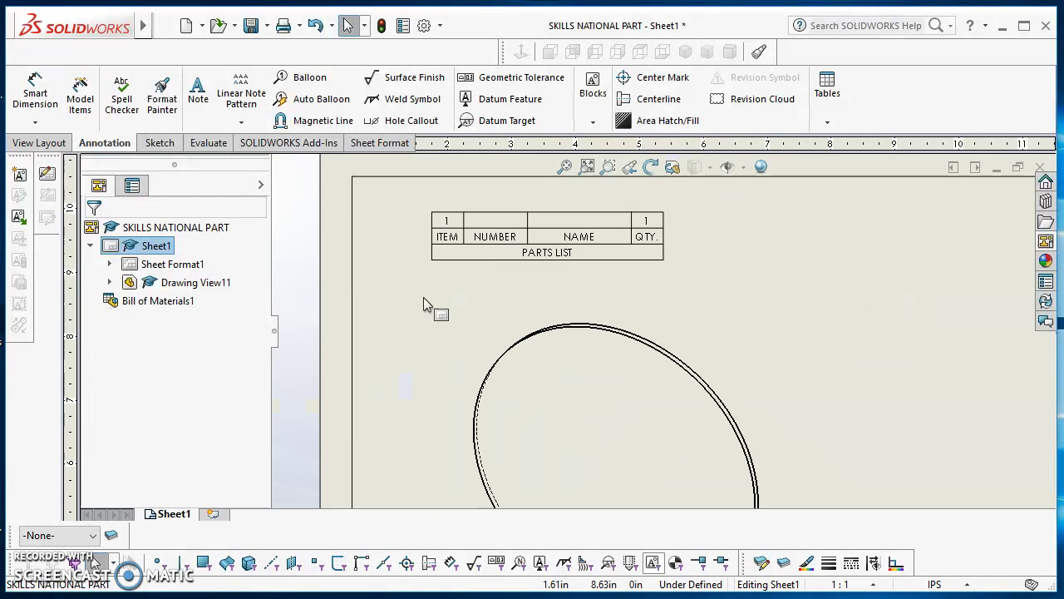
pyautogui.click(584, 345)
pyautogui.scroll(-2, 481, 218)
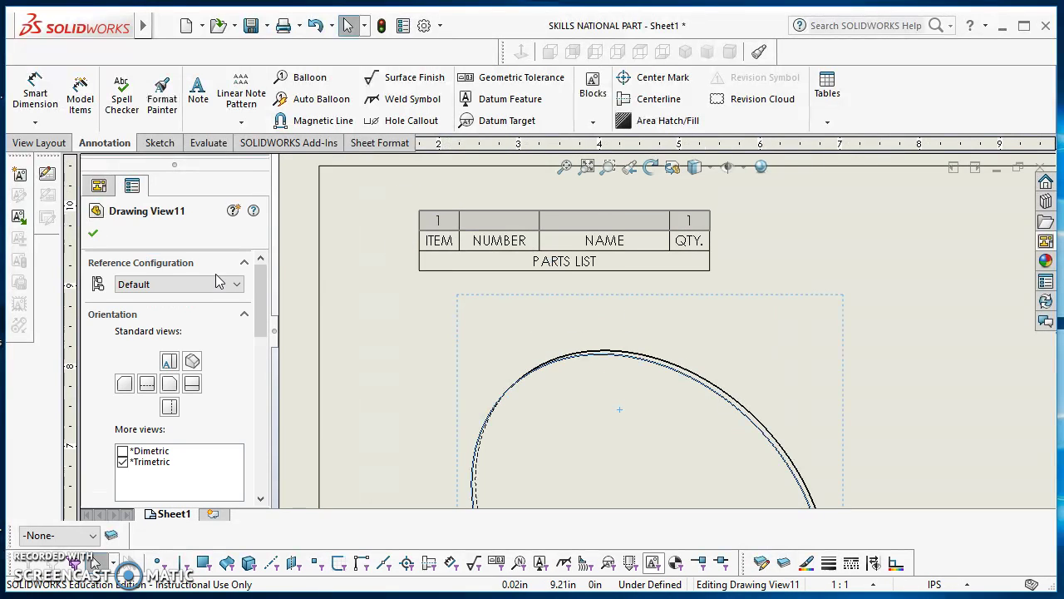
pyautogui.click(463, 230)
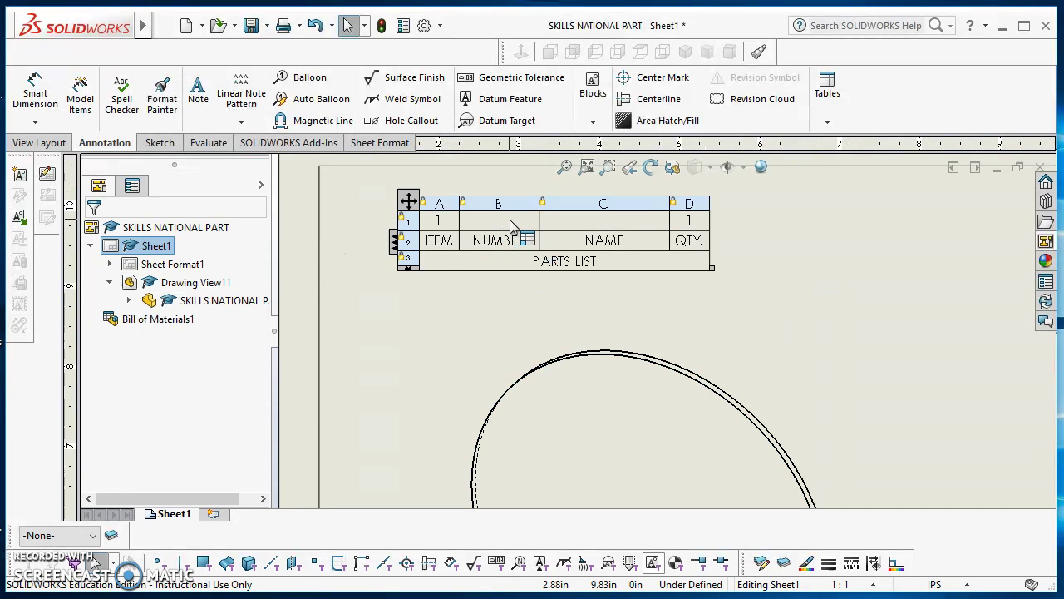
pyautogui.doubleClick(511, 226)
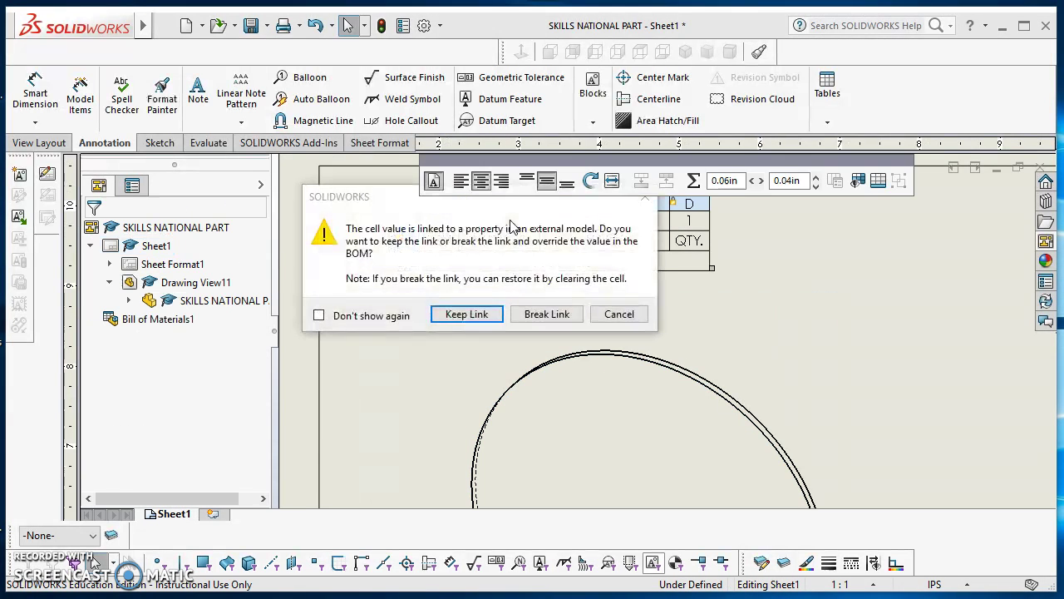
pyautogui.click(484, 319)
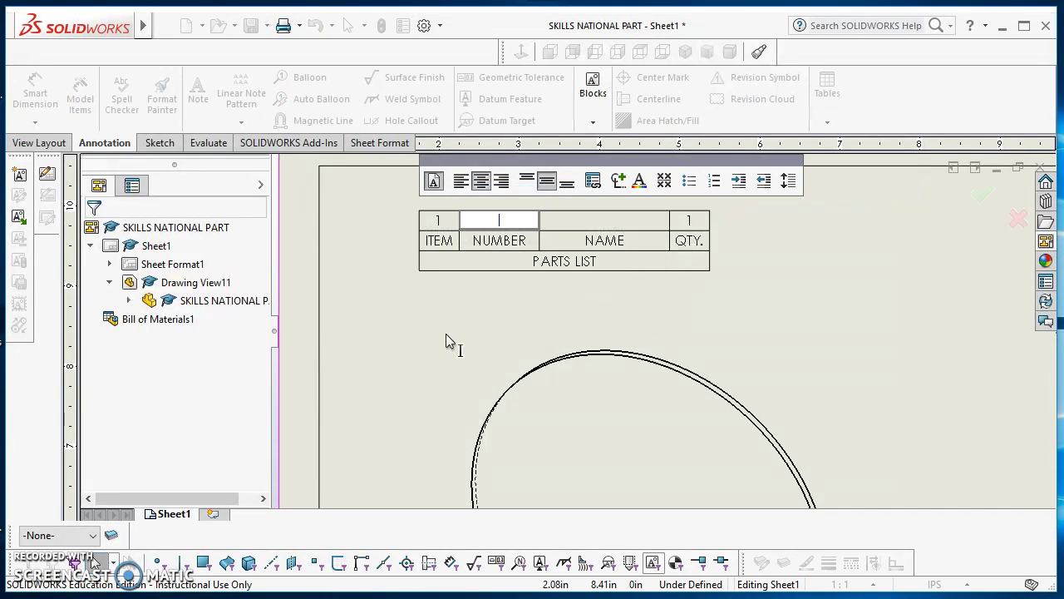
pyautogui.write('98765')
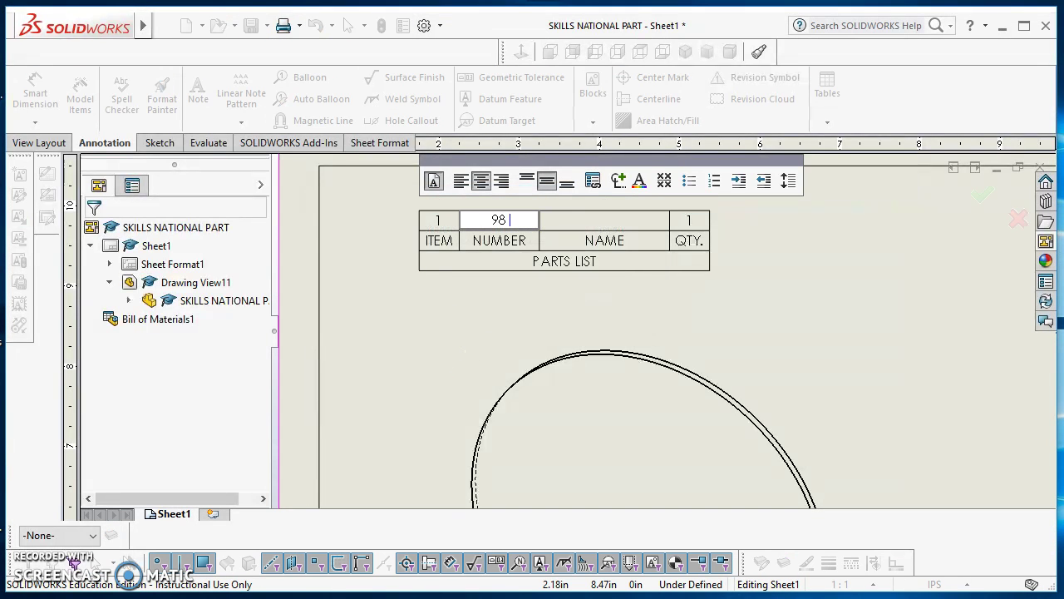
pyautogui.click(454, 331)
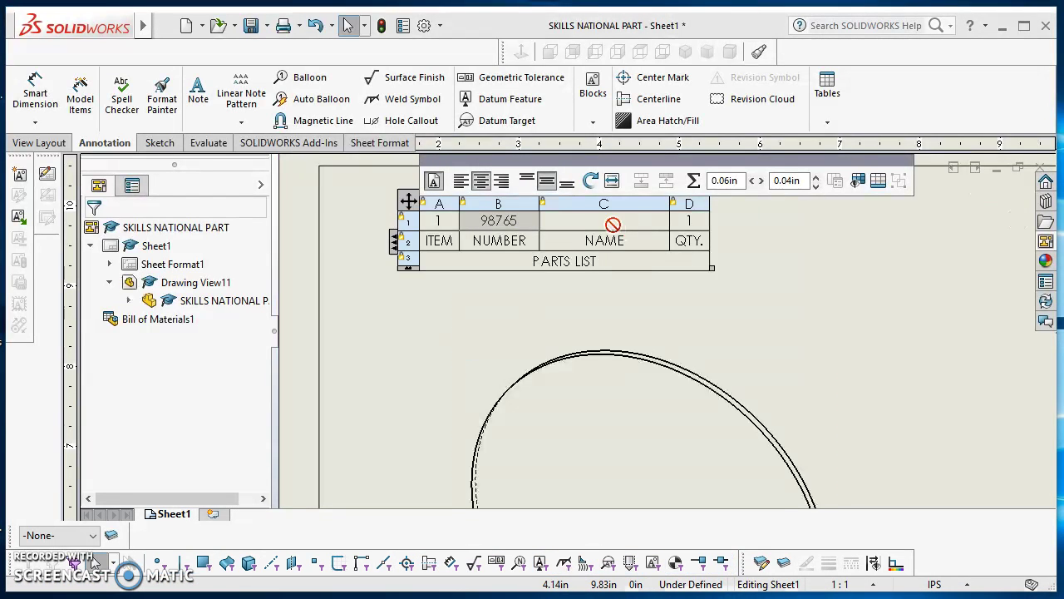
# Fill in DISC as the part's NAME in the parts list, keeping the link to the model property.
pyautogui.scroll(-3, 574, 243)
pyautogui.doubleClick(572, 247)
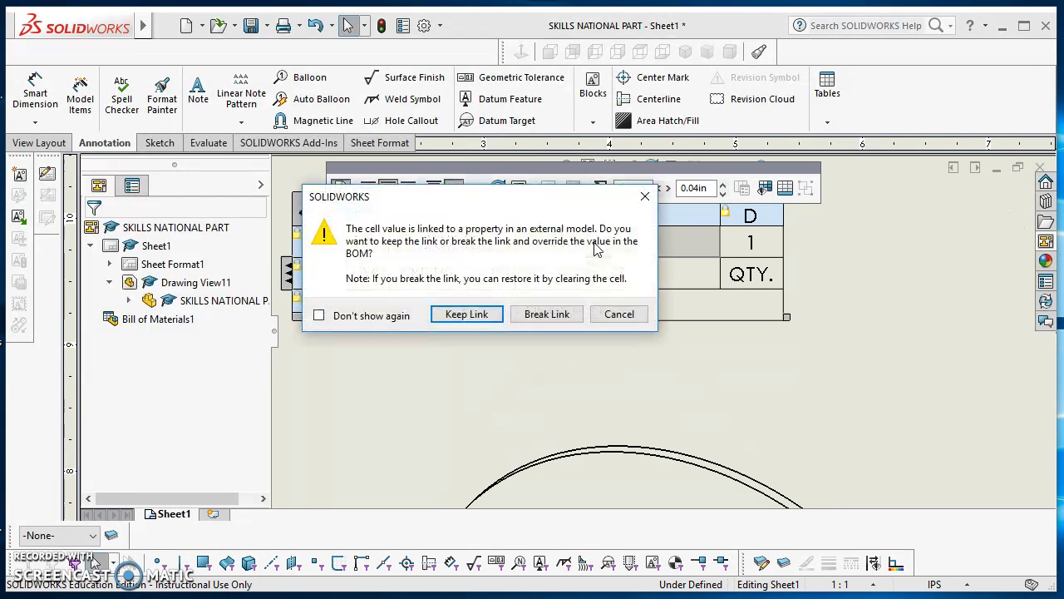
pyautogui.click(467, 314)
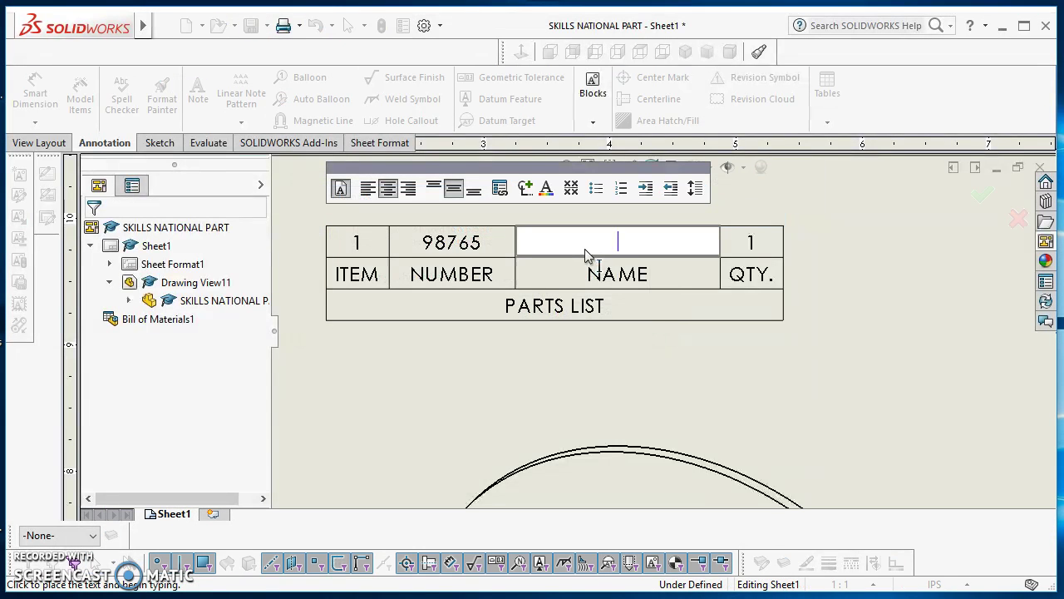
pyautogui.write('DISC')
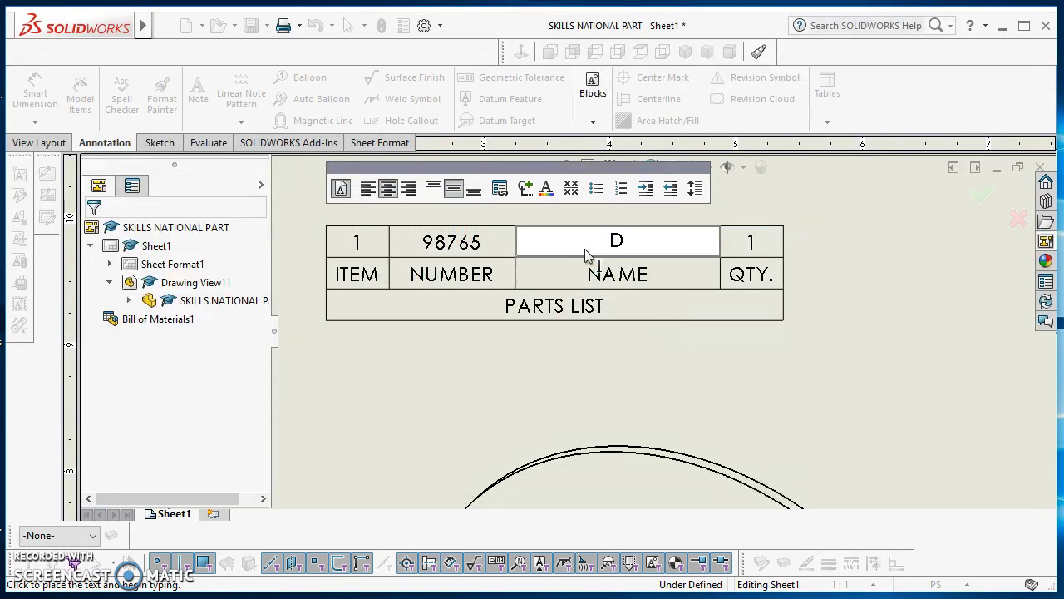
pyautogui.click(888, 276)
# Save the drawing as SKILLS NATIONAL PART.SLDDRW on the Desktop together with its modified part.
pyautogui.scroll(3, 888, 276)
pyautogui.scroll(2, 773, 324)
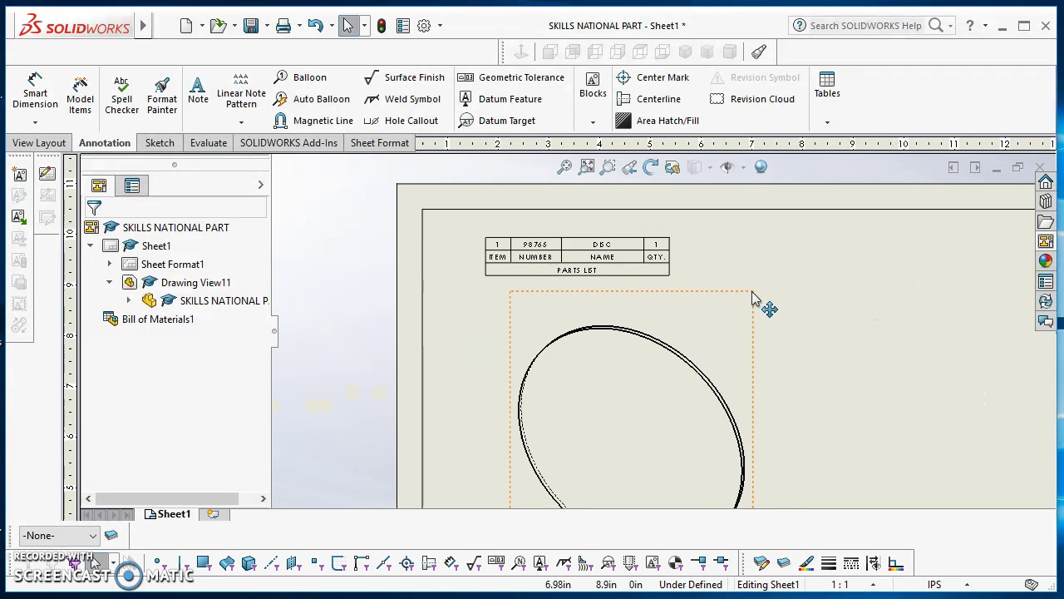
pyautogui.scroll(1, 810, 307)
pyautogui.hotkey('ctrl', 's')
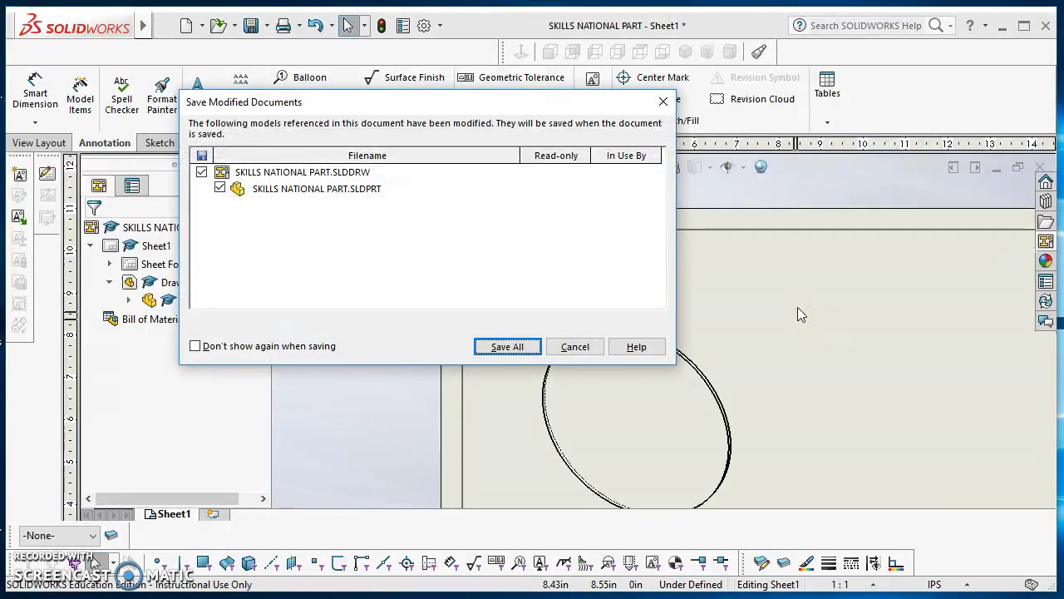
pyautogui.click(504, 347)
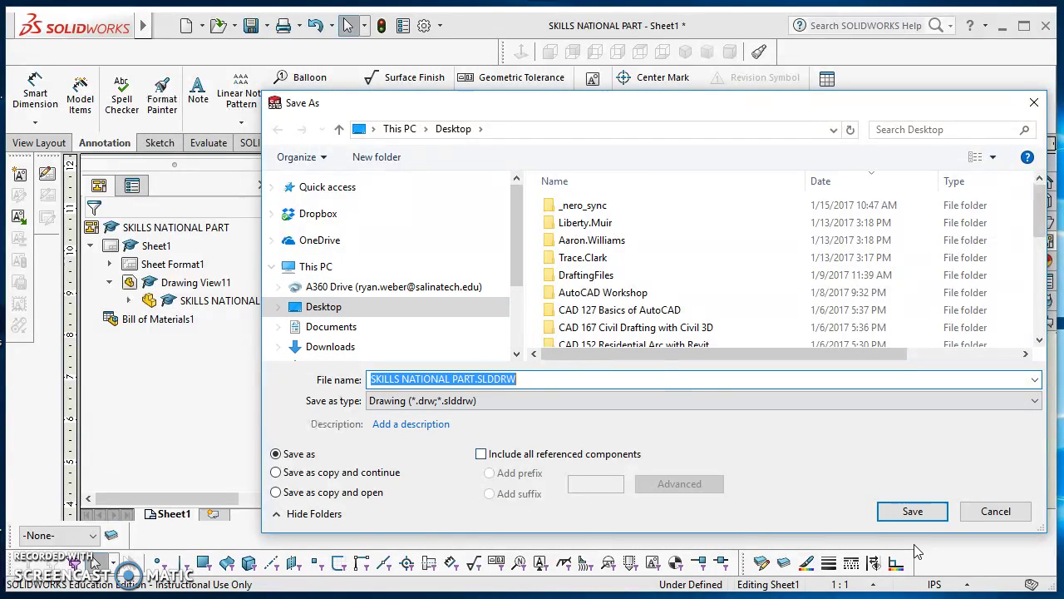
pyautogui.click(910, 515)
# Open the part from its drawing view and check the NUMBER and NAME entries in its custom properties.
pyautogui.scroll(-3, 727, 325)
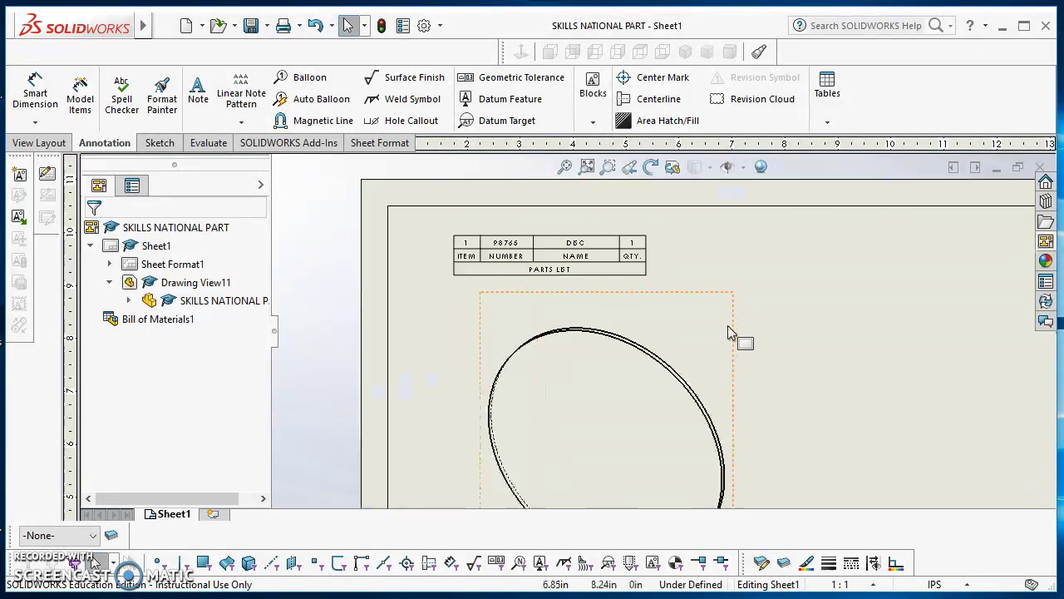
pyautogui.keyDown('ctrl'); pyautogui.moveTo(674, 353); pyautogui.dragTo(655, 230, button='middle'); pyautogui.keyUp('ctrl')
pyautogui.click(660, 242)
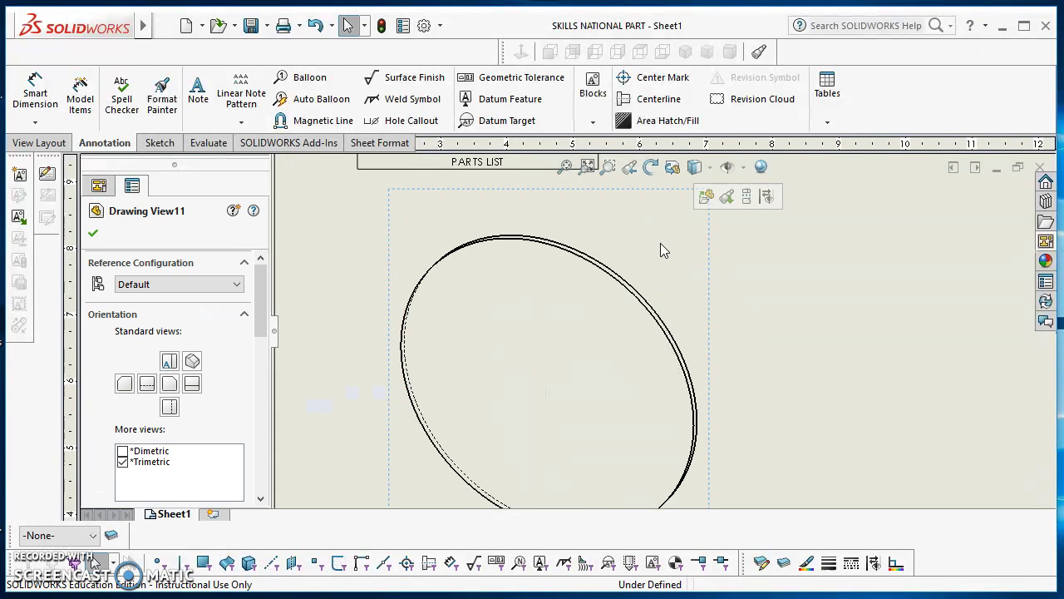
pyautogui.click(705, 196)
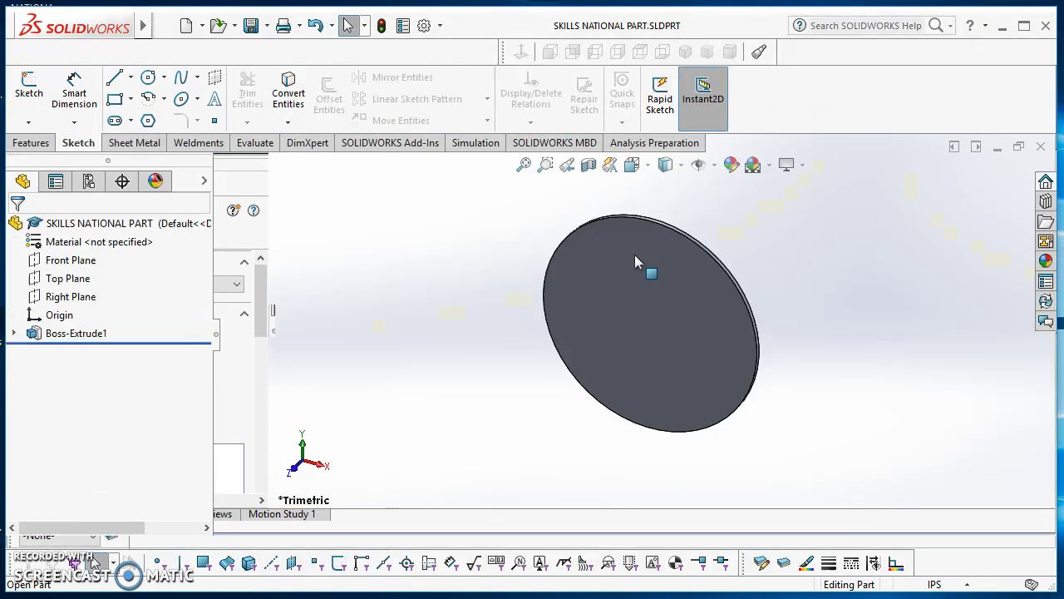
pyautogui.click(403, 25)
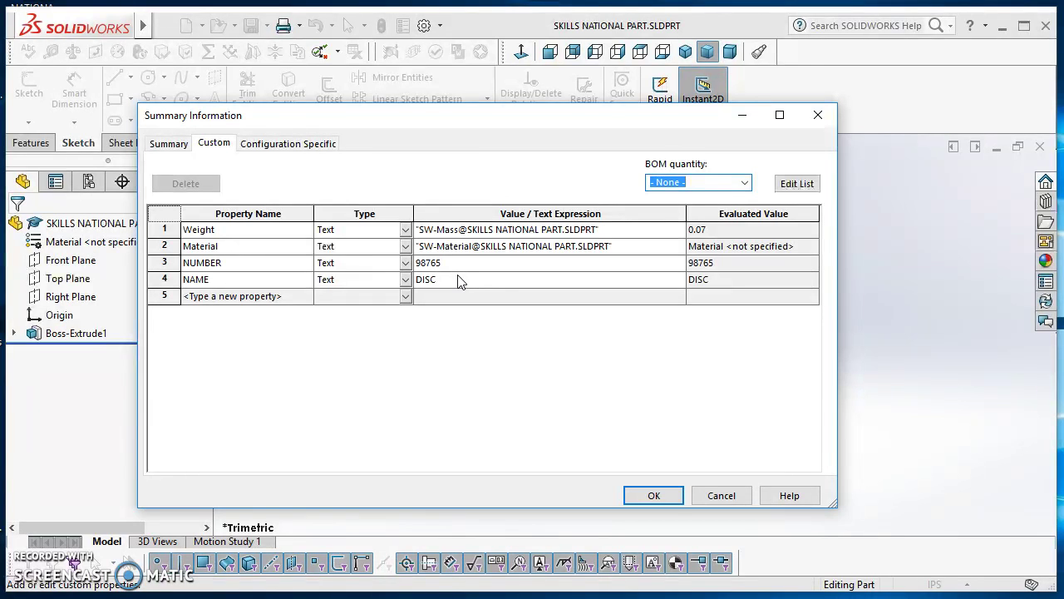
pyautogui.click(665, 495)
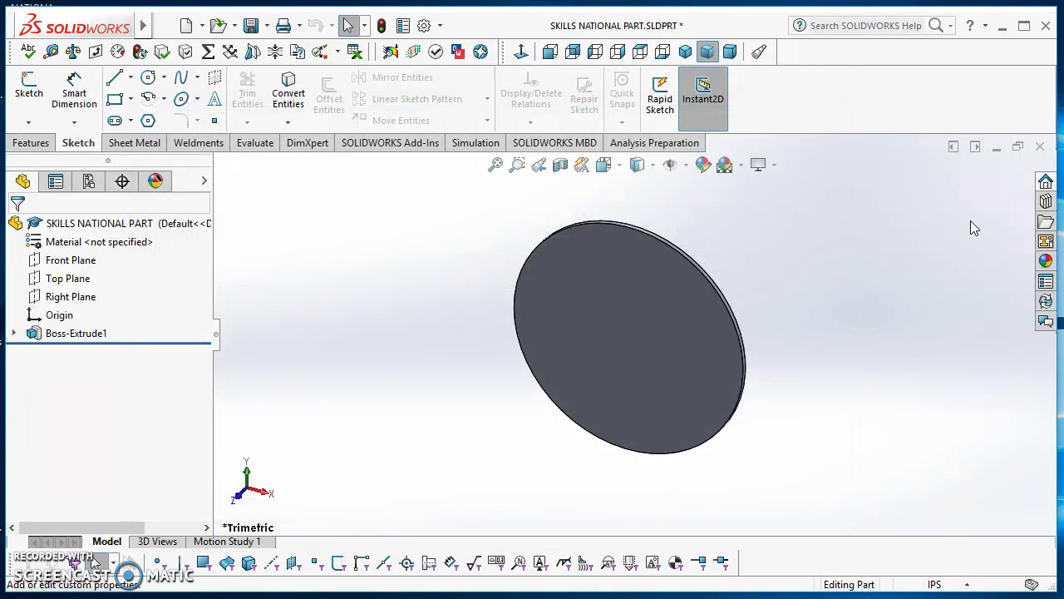
# Close the part without saving its changes and examine the parts list back in the drawing.
pyautogui.click(1040, 146)
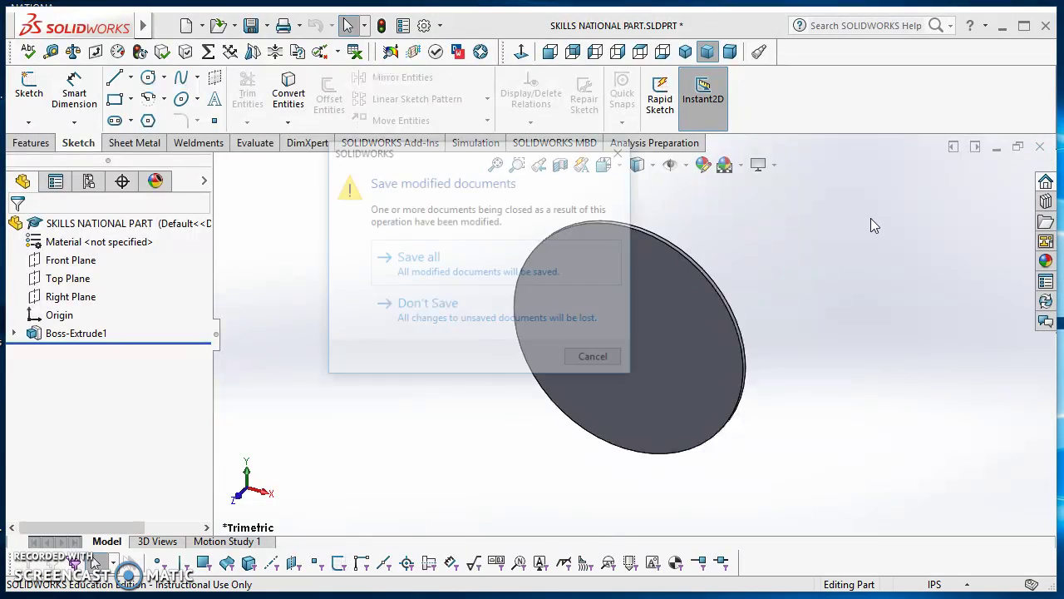
pyautogui.click(420, 307)
pyautogui.click(796, 301)
pyautogui.scroll(2, 706, 257)
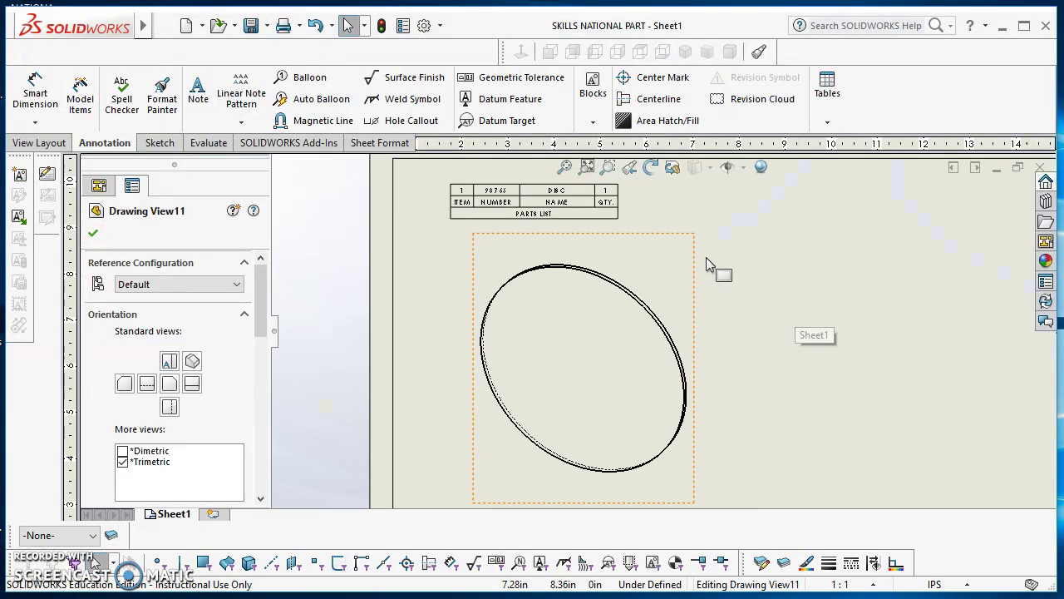
pyautogui.scroll(-2, 669, 376)
pyautogui.scroll(-2, 669, 376)
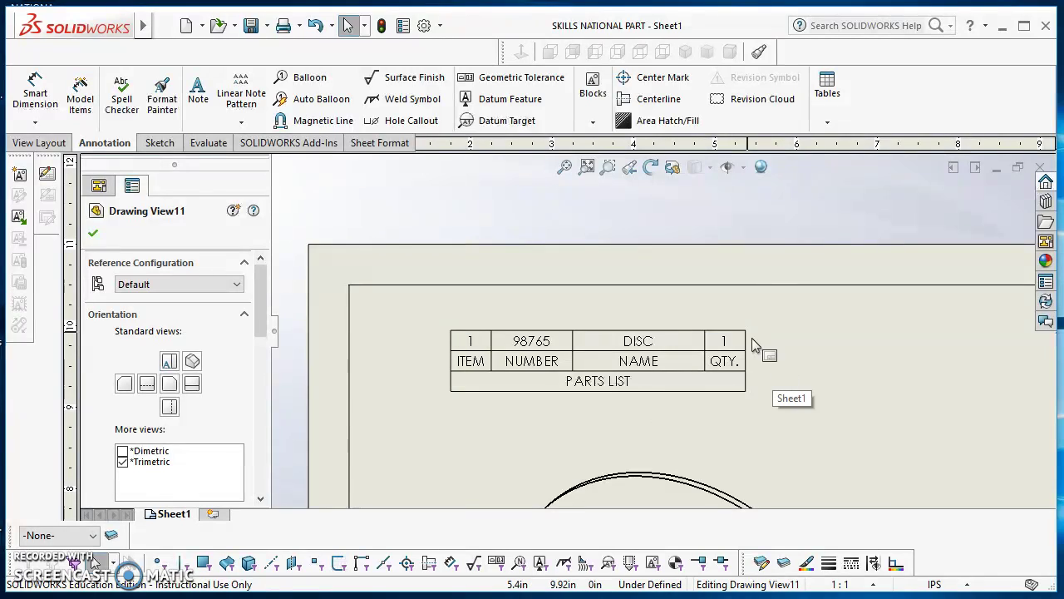
pyautogui.moveTo(751, 344); pyautogui.dragTo(725, 286, button='middle')
pyautogui.scroll(3, 736, 292)
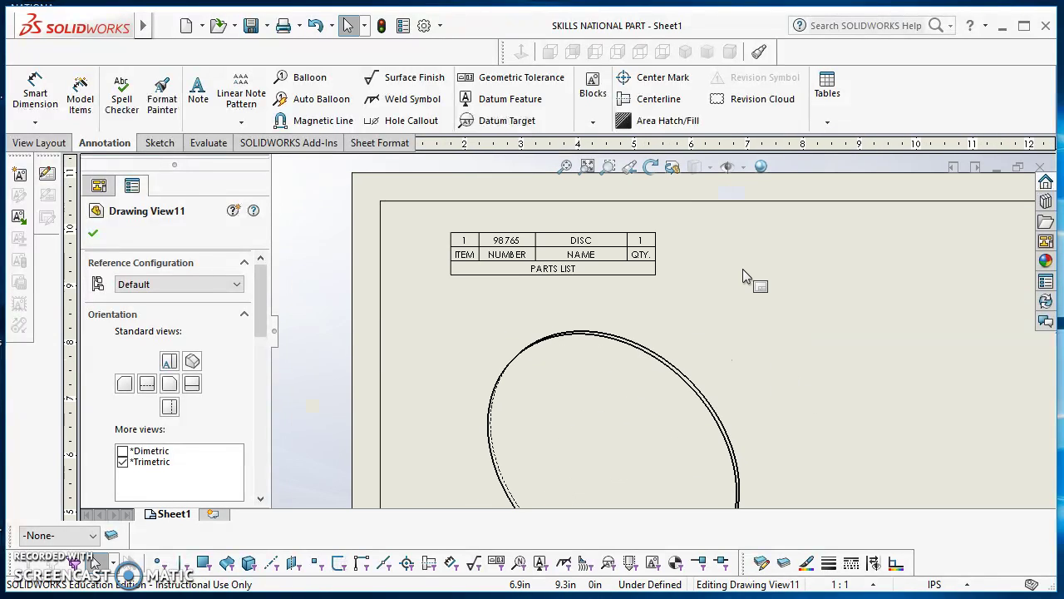